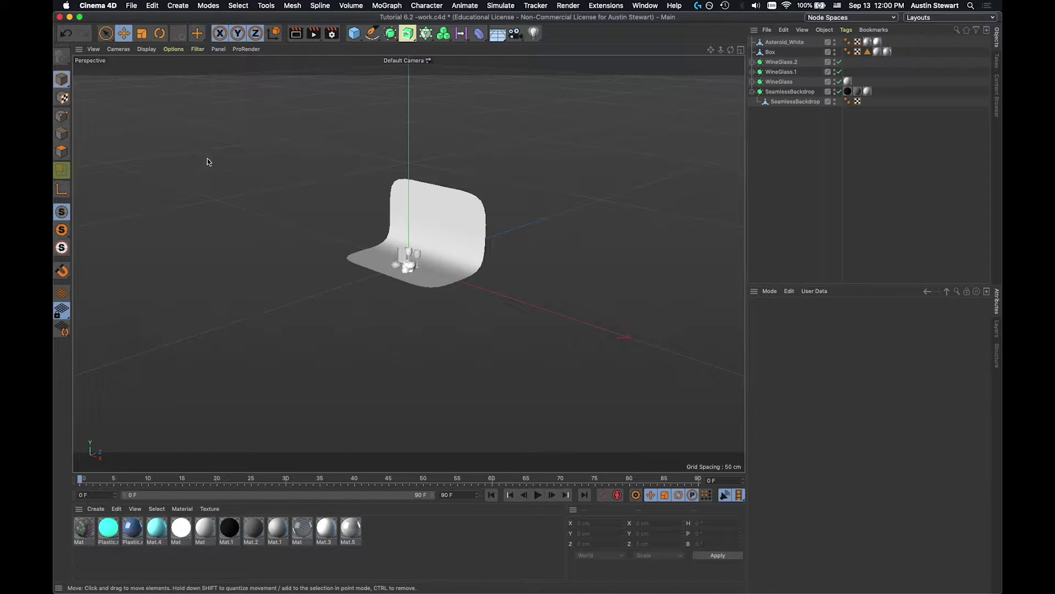
# Turn off the luminance channel of material Mat.4 and show that channel's settings
pyautogui.scroll(3, 411, 263)
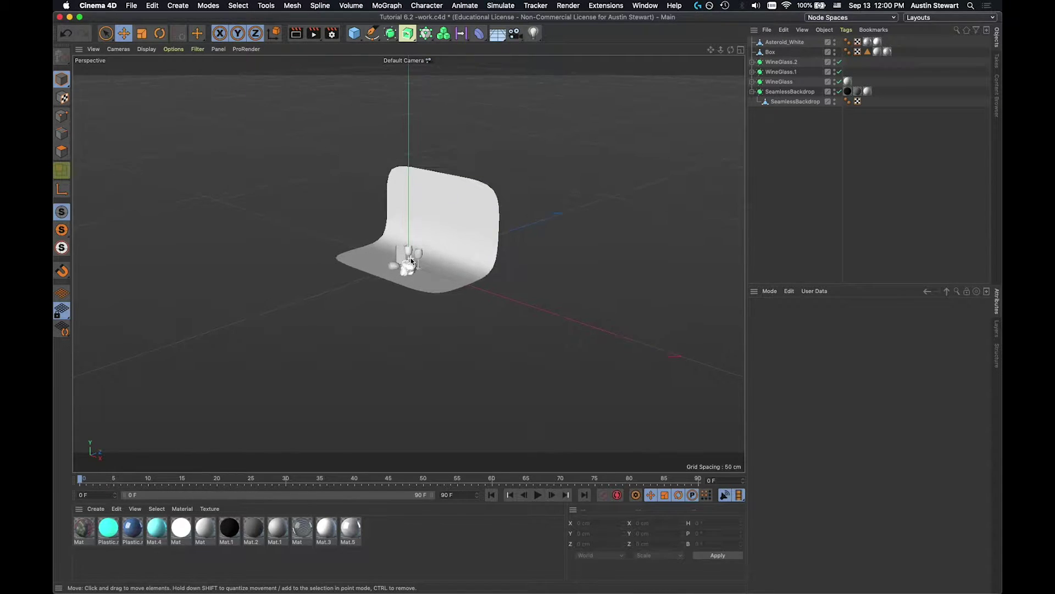
pyautogui.scroll(5, 411, 262)
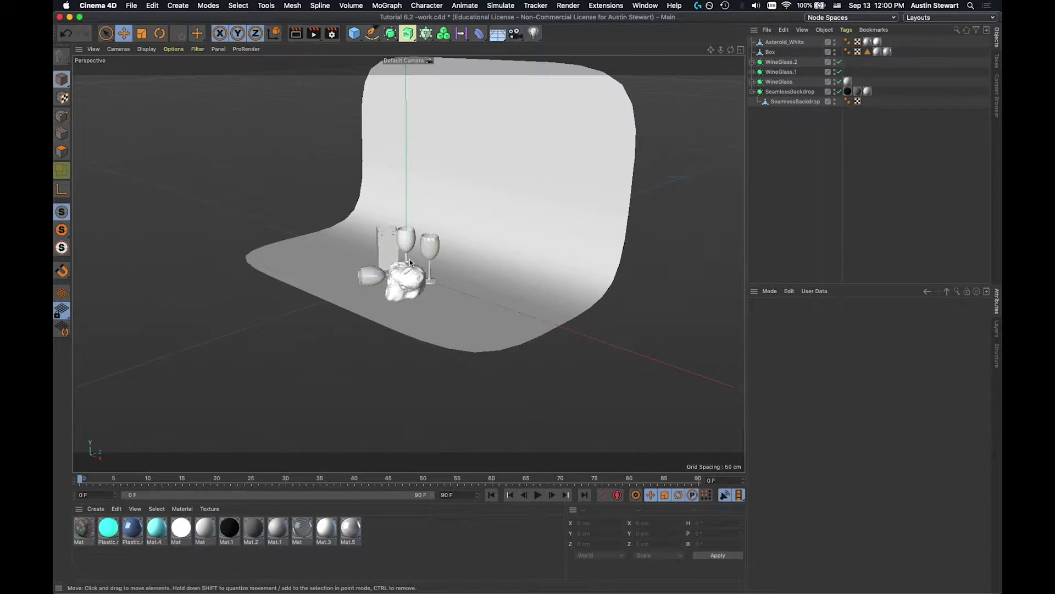
pyautogui.scroll(2, 412, 260)
pyautogui.keyDown('alt'); pyautogui.moveTo(411, 259); pyautogui.dragTo(507, 258); pyautogui.keyUp('alt')
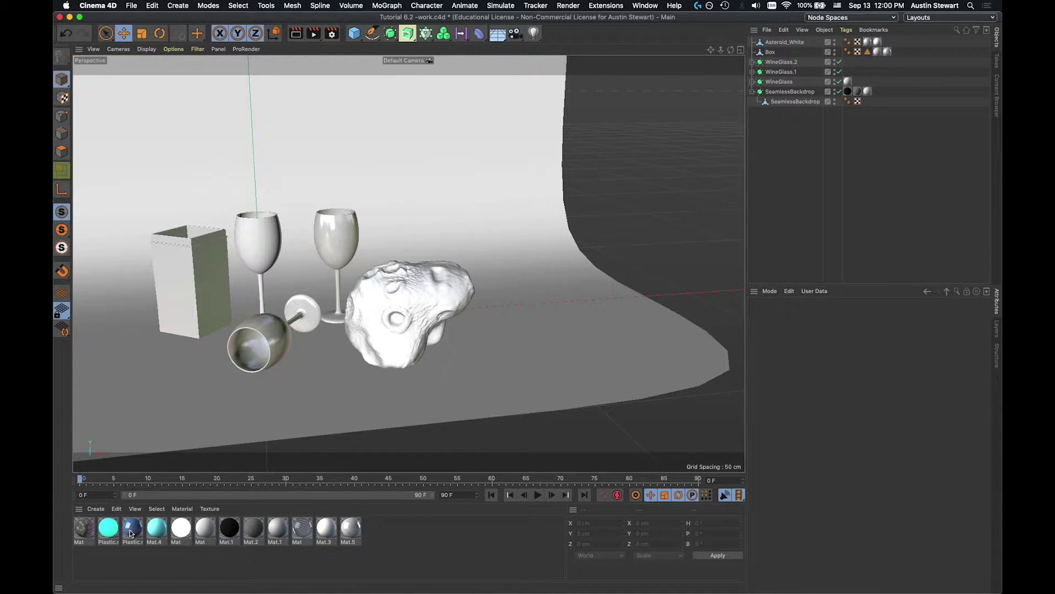
pyautogui.doubleClick(160, 531)
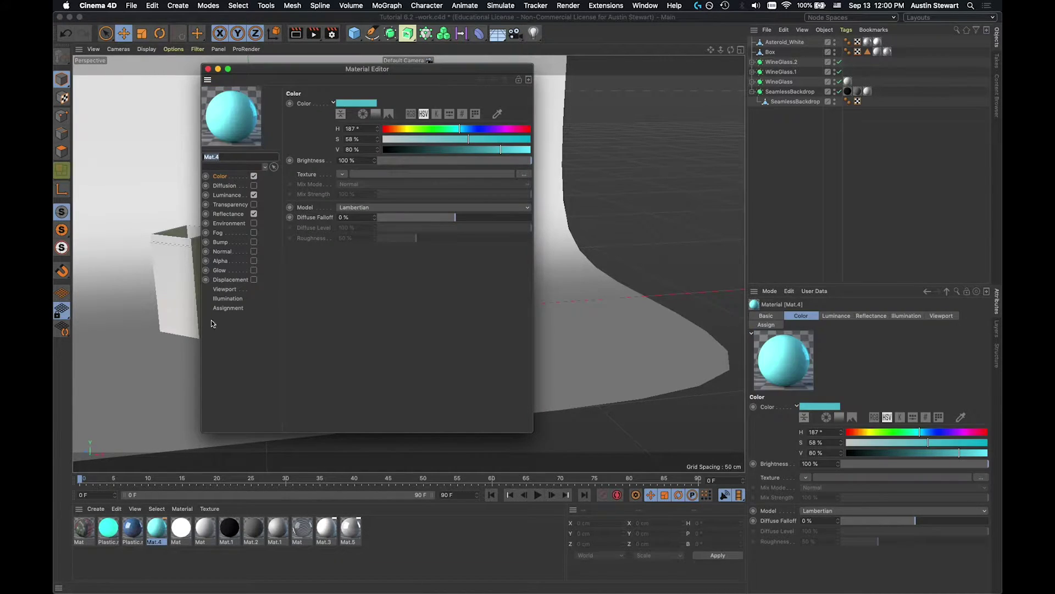
pyautogui.click(253, 195)
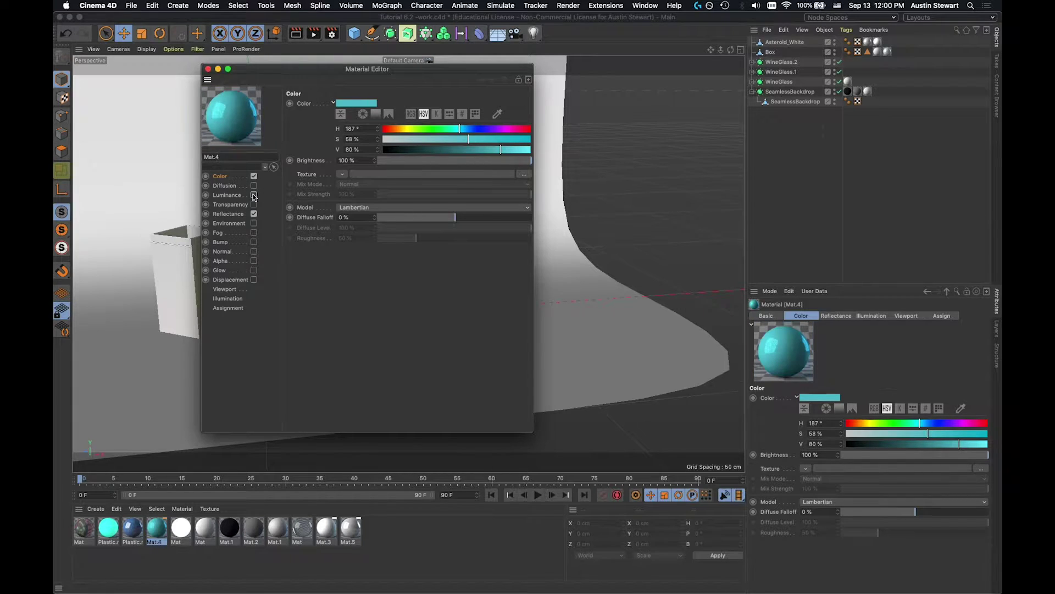
pyautogui.click(223, 193)
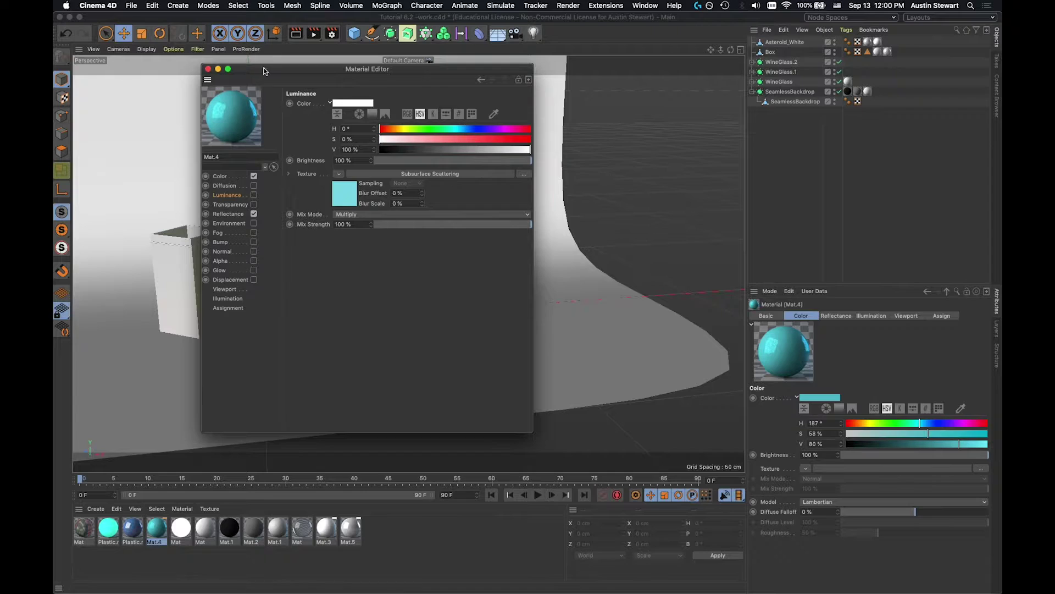
# Apply the turquoise Mat.4 material to the standing wine glass nearest the box
pyautogui.moveTo(261, 68); pyautogui.dragTo(612, 110)
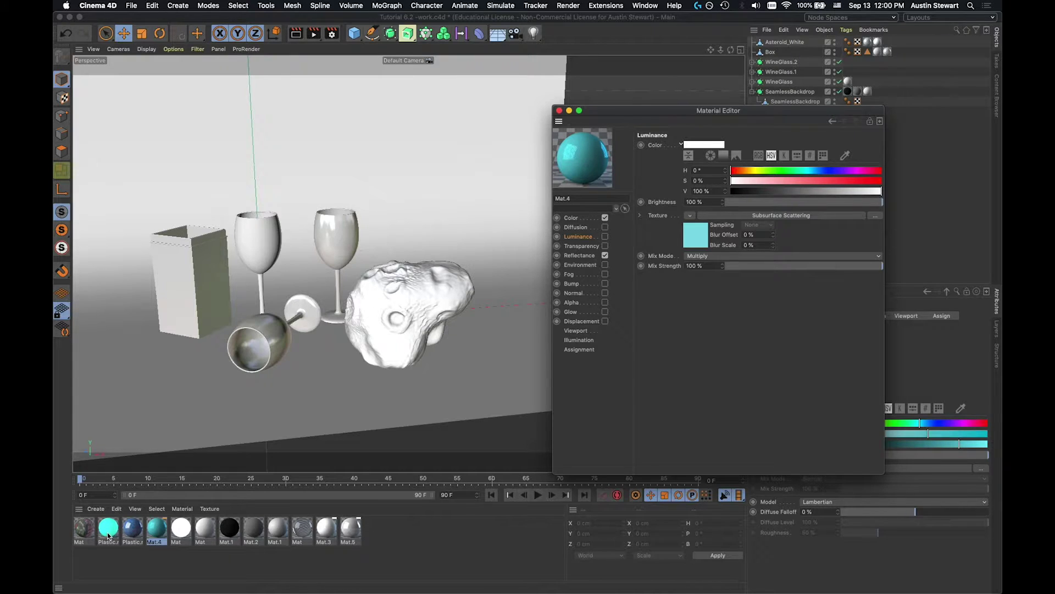
pyautogui.click(157, 533)
pyautogui.moveTo(158, 533); pyautogui.dragTo(250, 242)
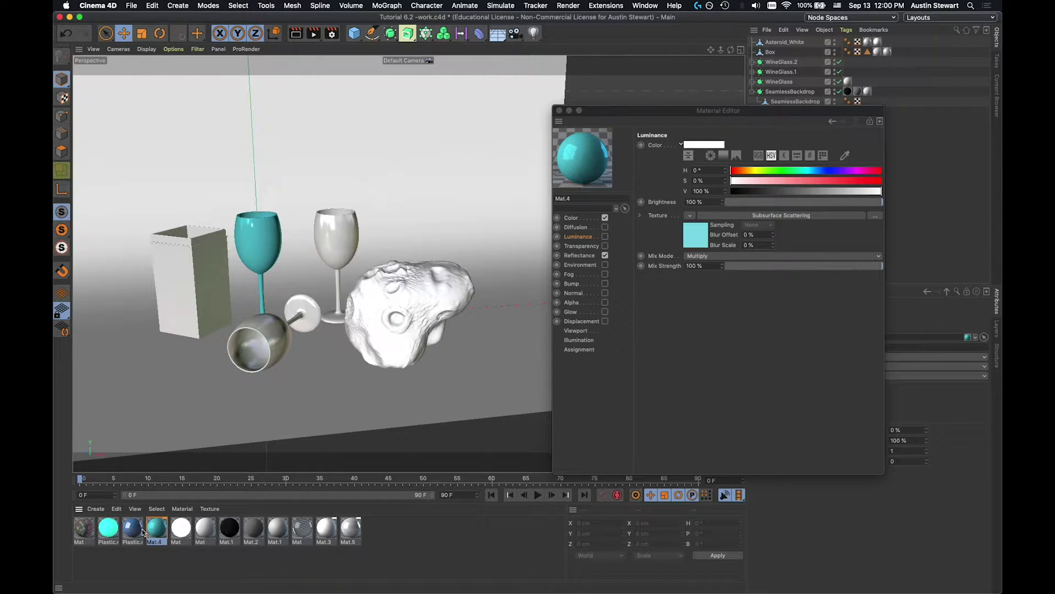
# Recolor the asteroid's Mat.3 green, with luminance hue 120° and saturation 59% and color hue 125° and saturation 74%, and render the view
pyautogui.doubleClick(327, 530)
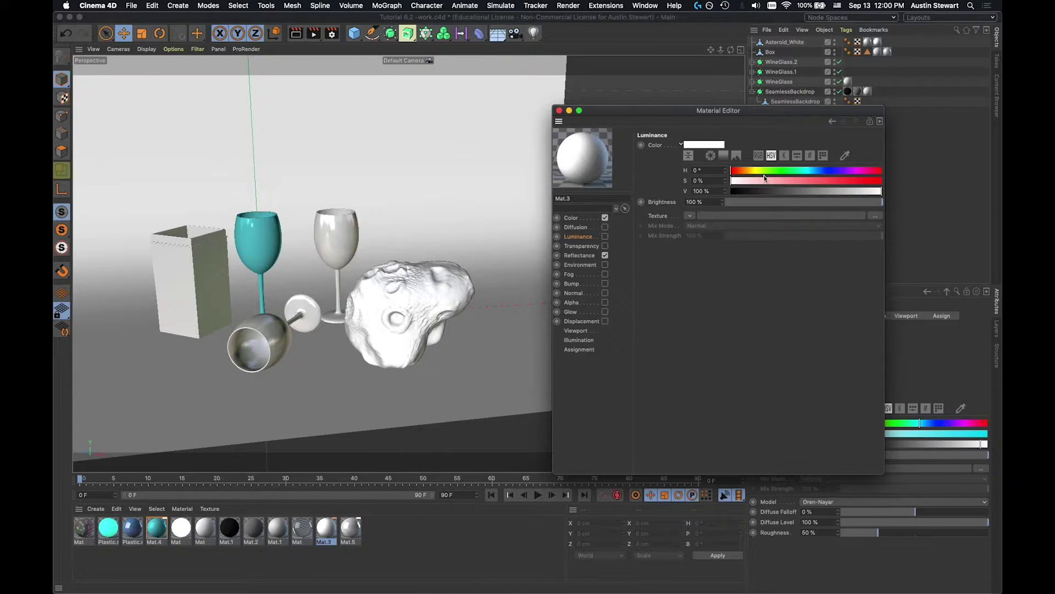
pyautogui.click(781, 170)
pyautogui.click(820, 181)
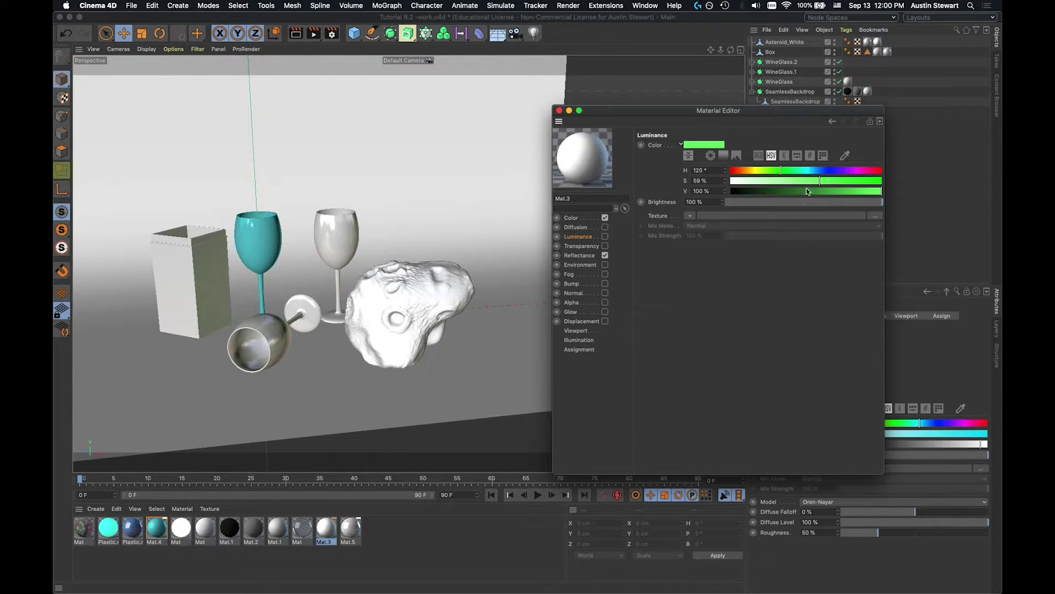
pyautogui.click(838, 191)
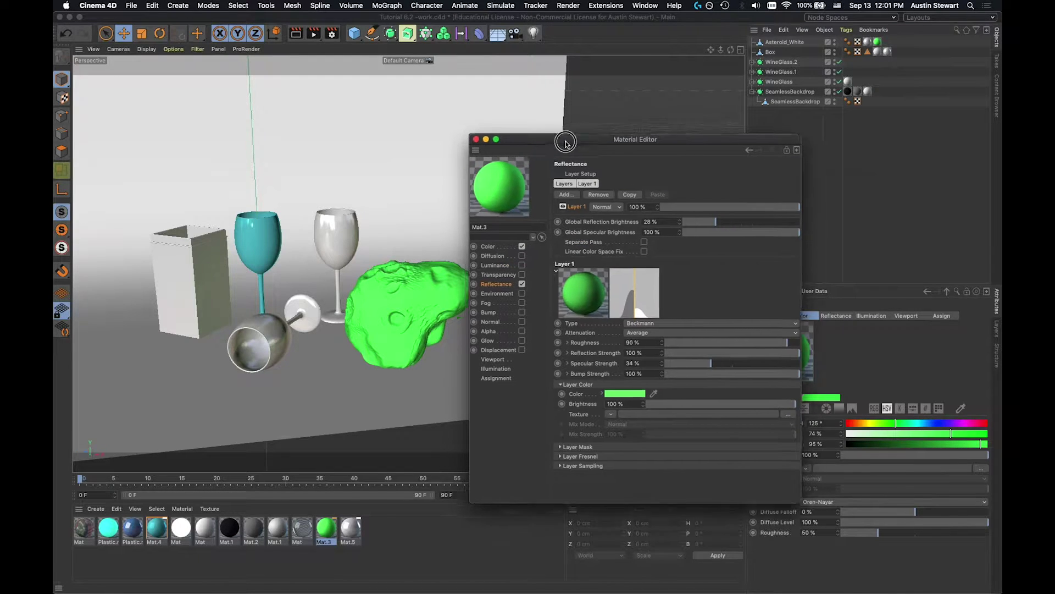
pyautogui.moveTo(567, 110); pyautogui.dragTo(690, 211)
pyautogui.hotkey('ctrl', 'r')
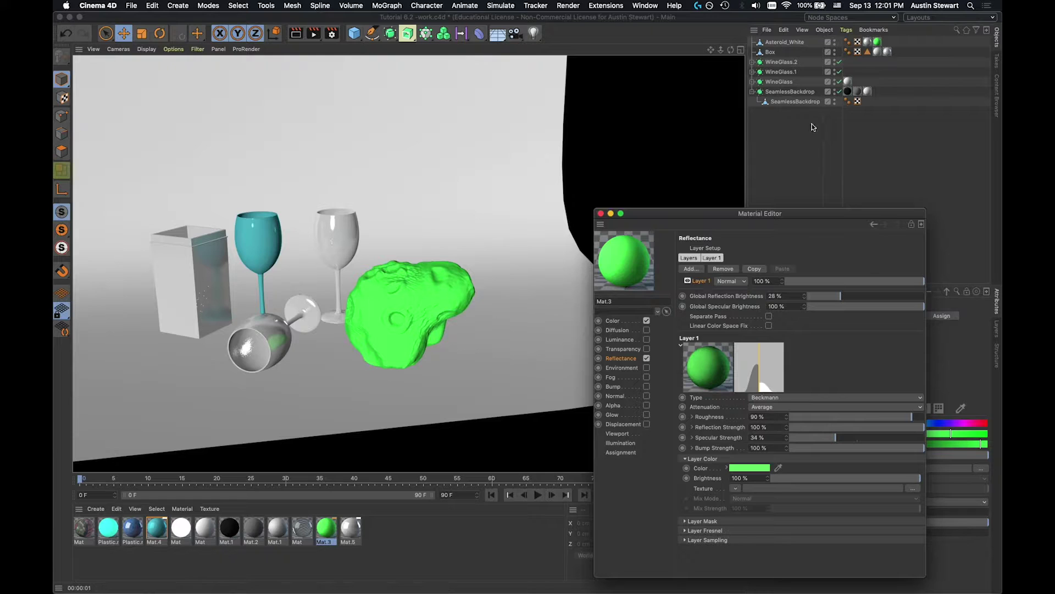
# Reorder the SeamlessBackdrop's material tags so the dark Mat.2 comes last, and render the scene from a new angle
pyautogui.click(856, 92)
pyautogui.moveTo(874, 93); pyautogui.dragTo(869, 92)
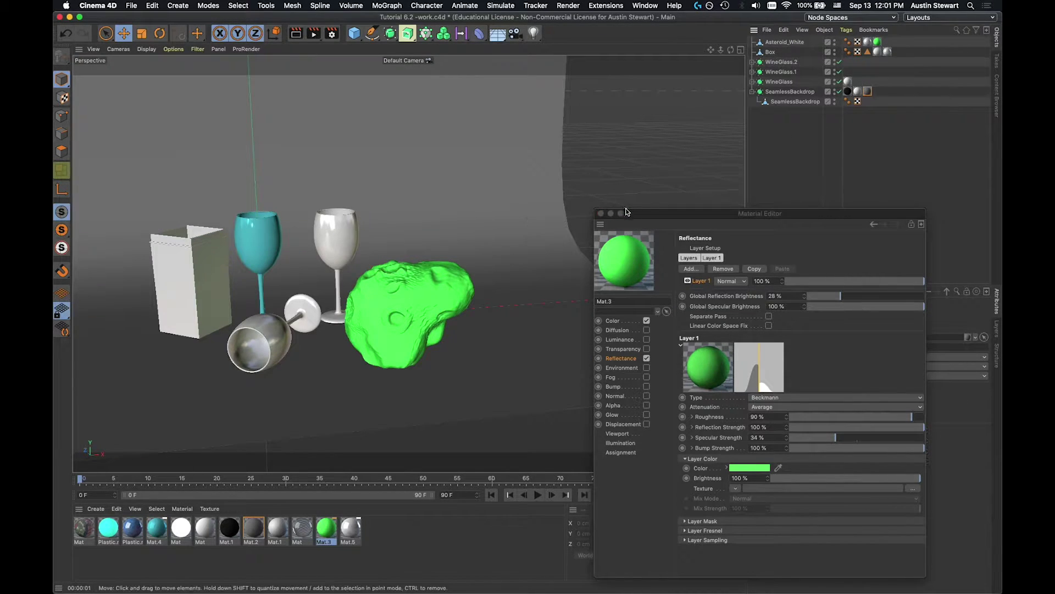
pyautogui.moveTo(624, 211); pyautogui.dragTo(710, 240)
pyautogui.click(688, 242)
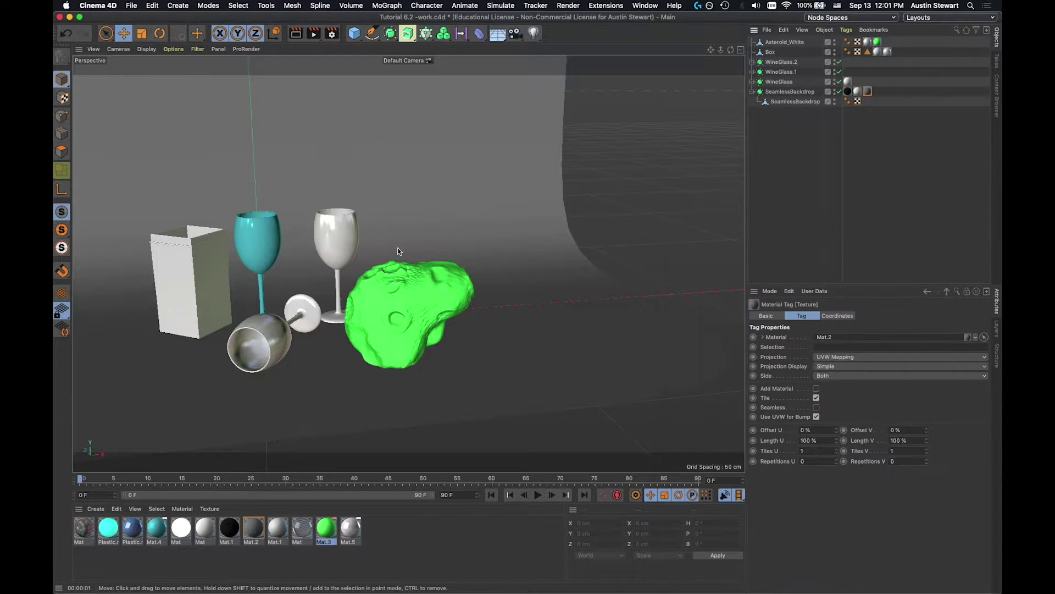
pyautogui.keyDown('alt'); pyautogui.moveTo(256, 216); pyautogui.dragTo(299, 225); pyautogui.keyUp('alt')
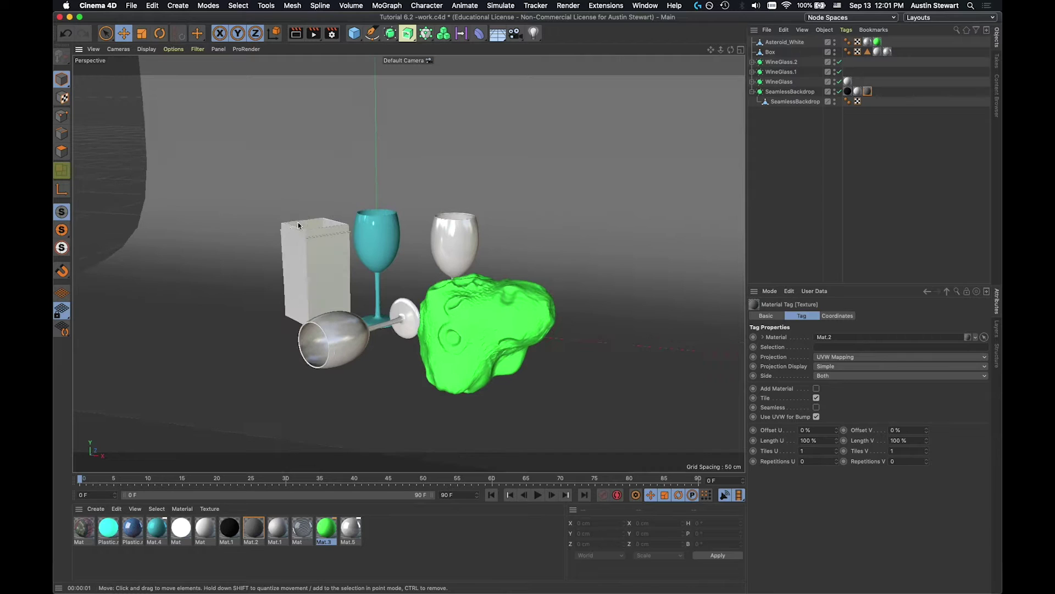
pyautogui.press('super+r')
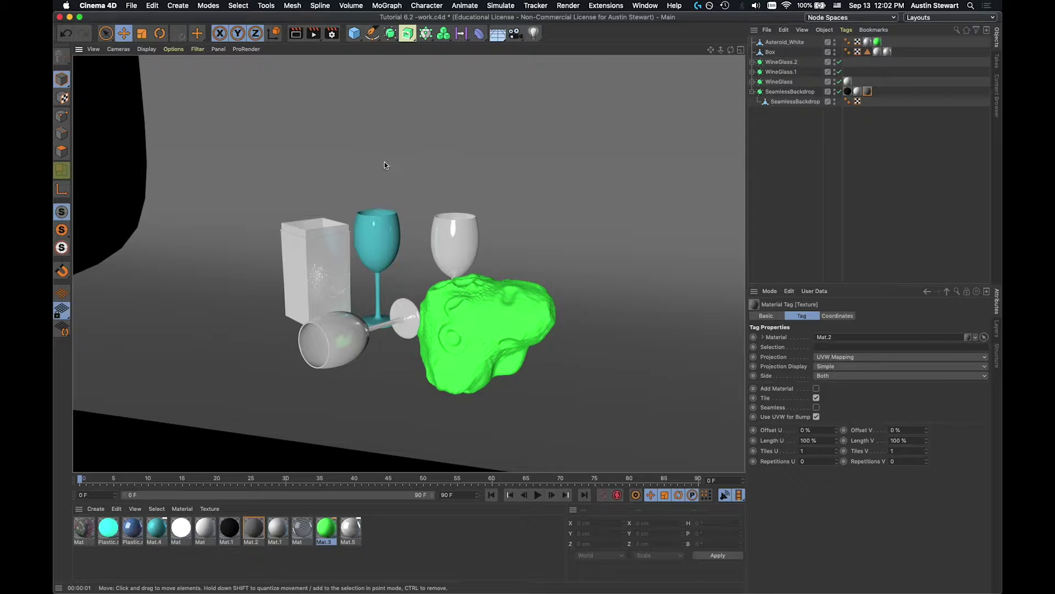
# Add a spot light to the scene
pyautogui.click(534, 34)
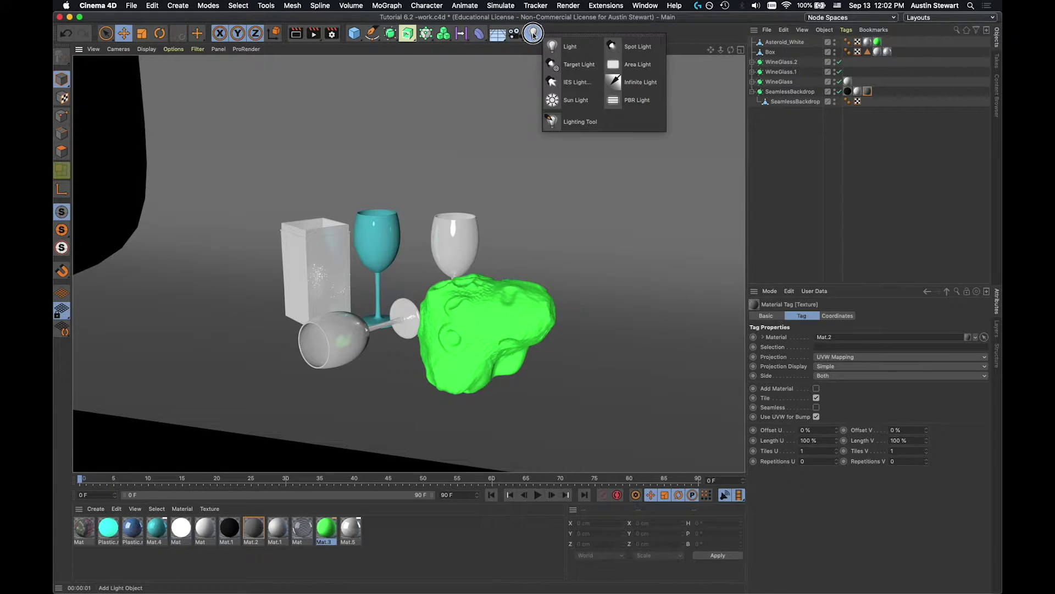
pyautogui.moveTo(533, 36); pyautogui.dragTo(633, 53)
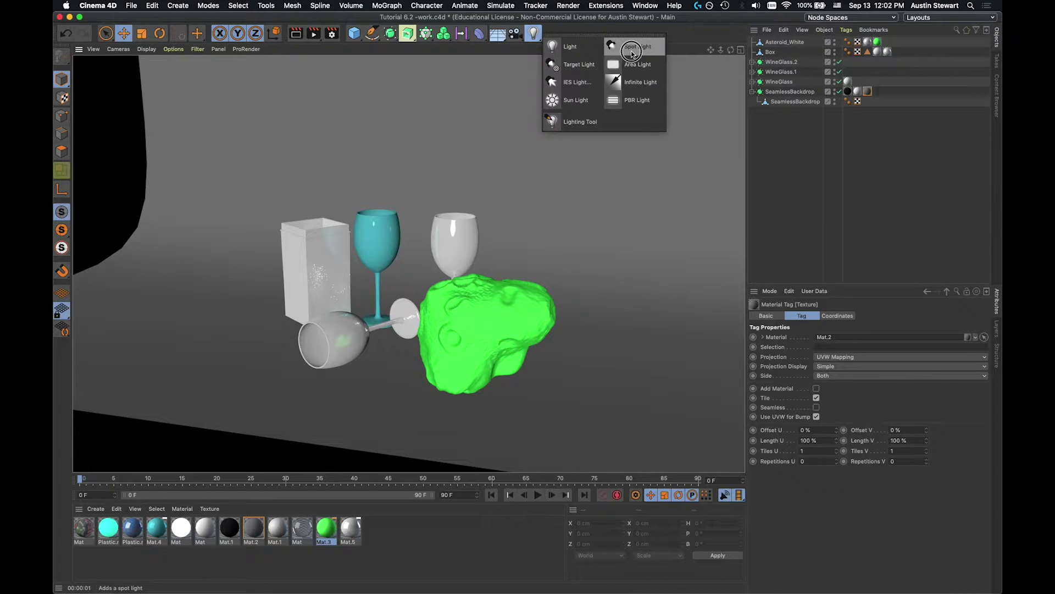
pyautogui.click(628, 48)
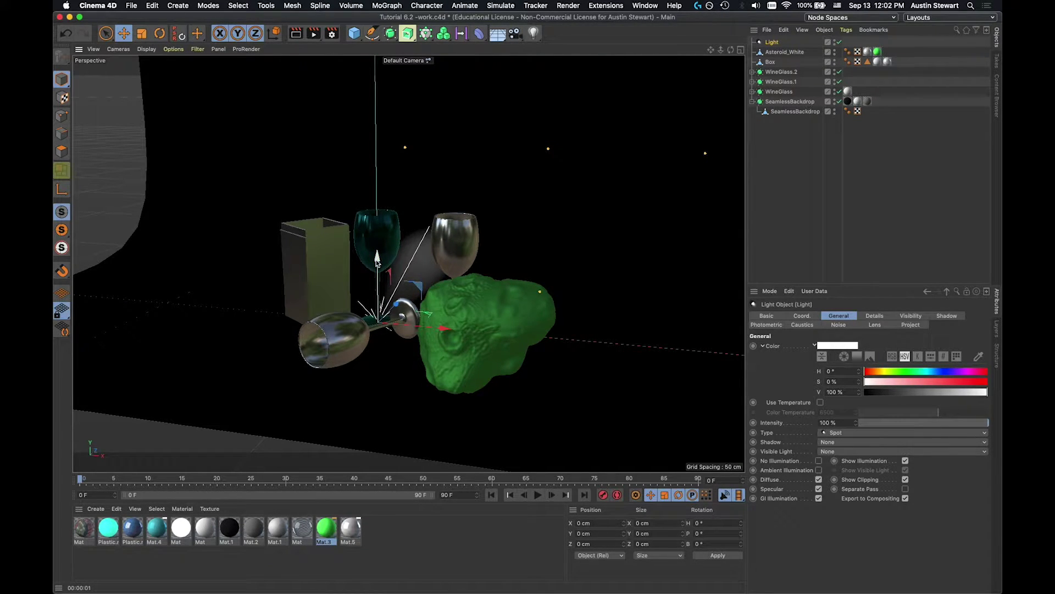
# Move the spot light back along Z to about -220.9 cm, in front of the objects and facing the backdrop
pyautogui.scroll(-3, 414, 329)
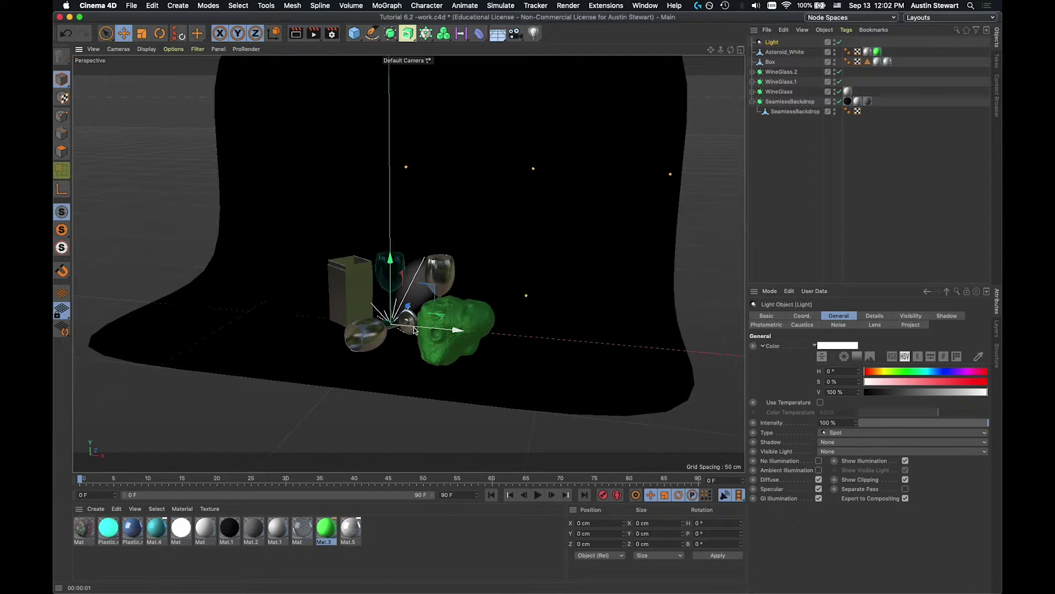
pyautogui.keyDown('alt'); pyautogui.moveTo(414, 329); pyautogui.dragTo(565, 364); pyautogui.keyUp('alt')
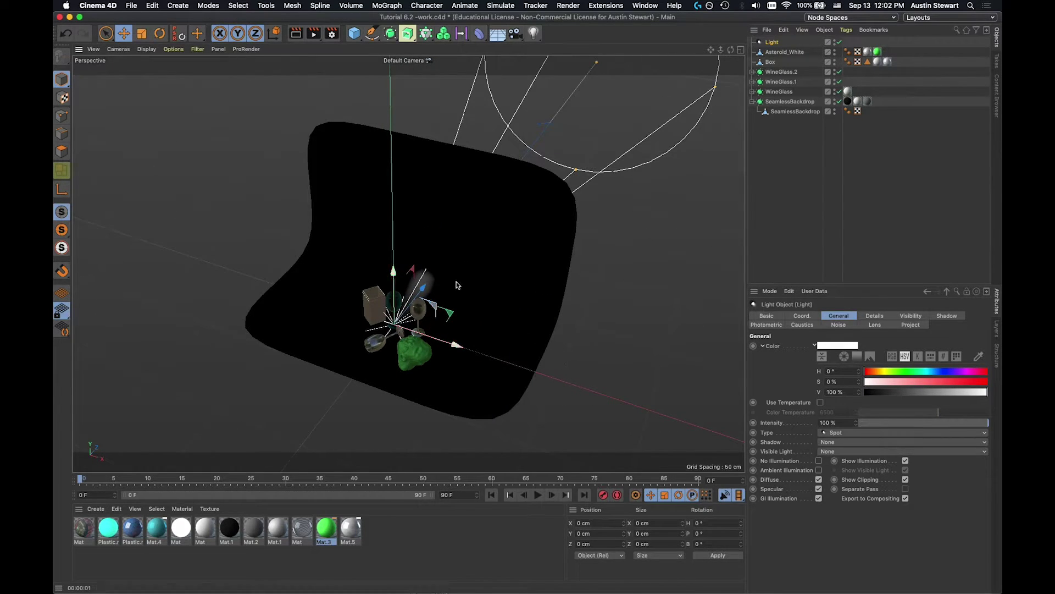
pyautogui.keyDown('alt'); pyautogui.moveTo(467, 308); pyautogui.dragTo(77, 402); pyautogui.keyUp('alt')
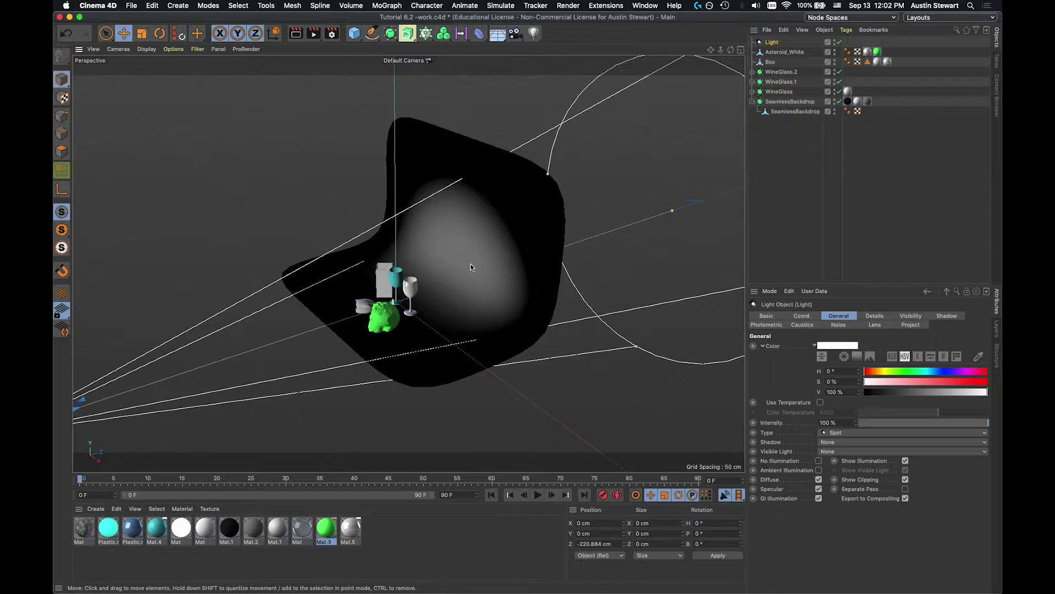
pyautogui.moveTo(354, 287); pyautogui.dragTo(359, 260)
pyautogui.press('super+z')
pyautogui.scroll(2, 239, 328)
pyautogui.scroll(-4, 239, 328)
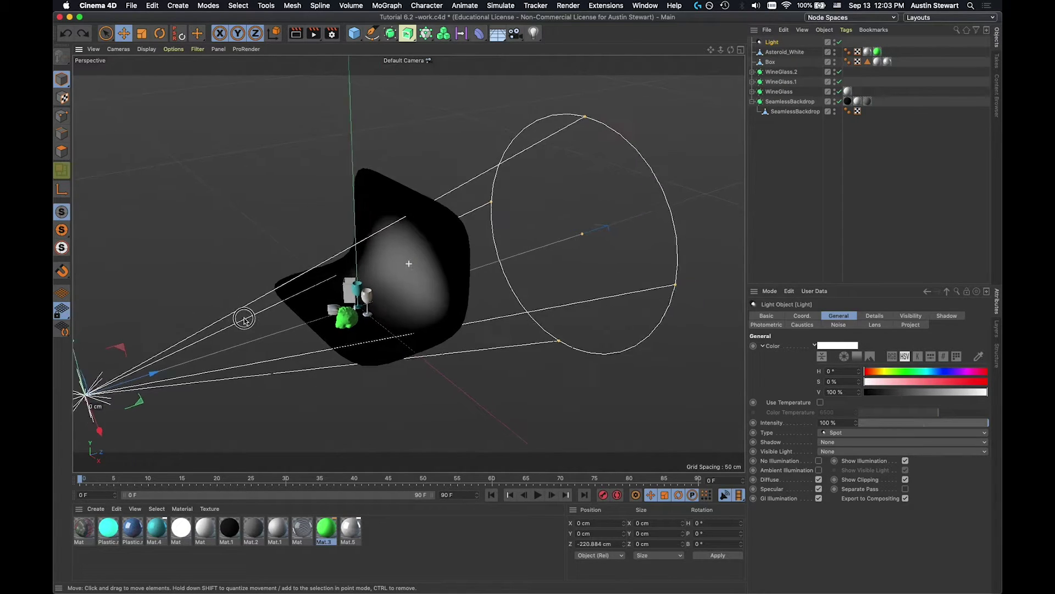
# Raise the spot light to about 64.3 cm on Y and tilt it down to a pitch of about -15.8°
pyautogui.scroll(1, 222, 366)
pyautogui.moveTo(224, 365); pyautogui.dragTo(199, 223)
pyautogui.press('r')
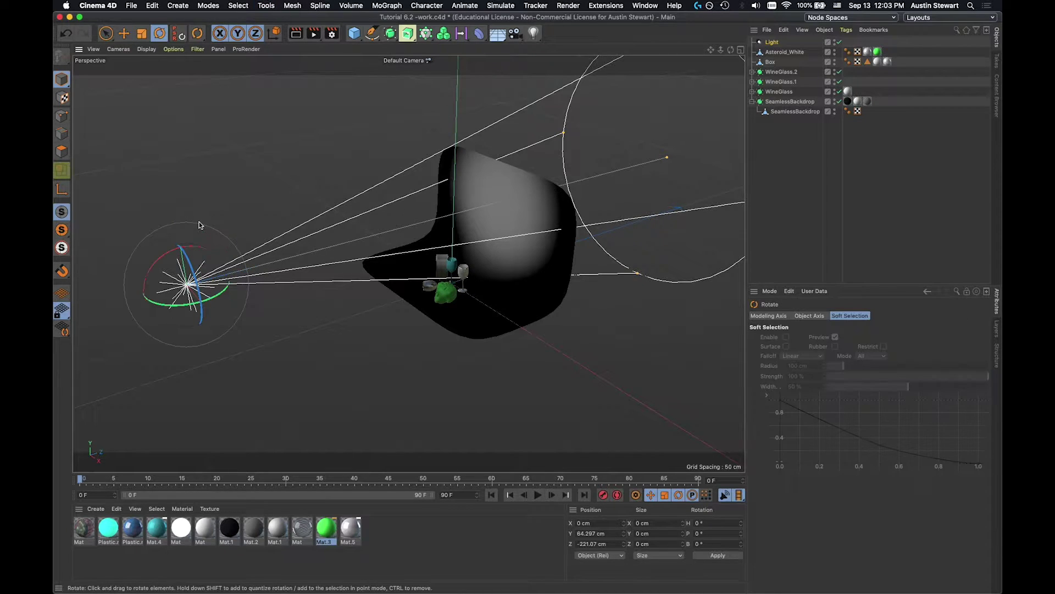
pyautogui.moveTo(158, 254); pyautogui.dragTo(170, 254)
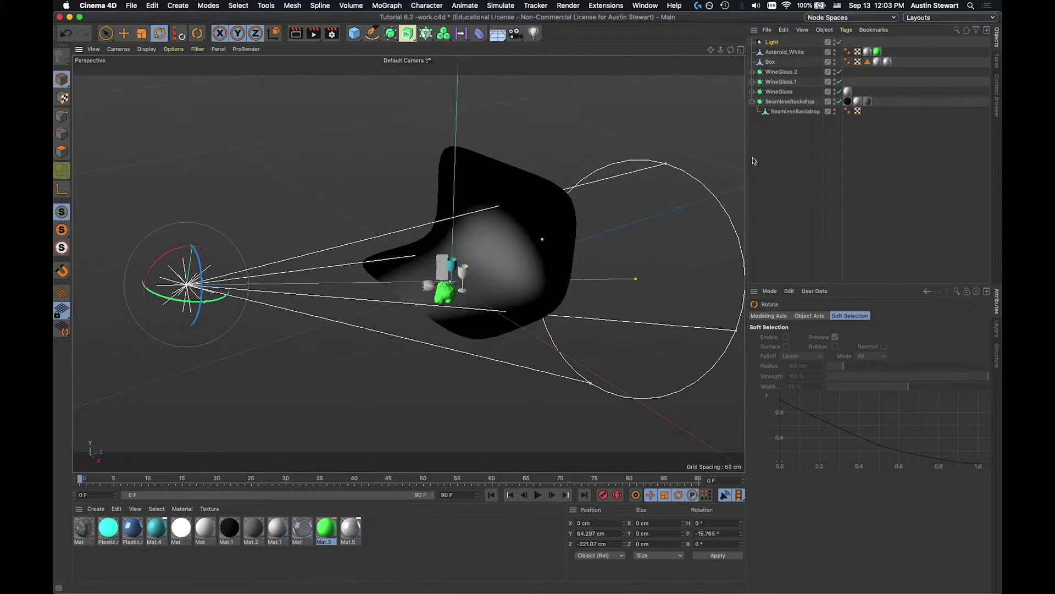
# Select the spot light and render the view to examine its lighting on the objects
pyautogui.click(769, 44)
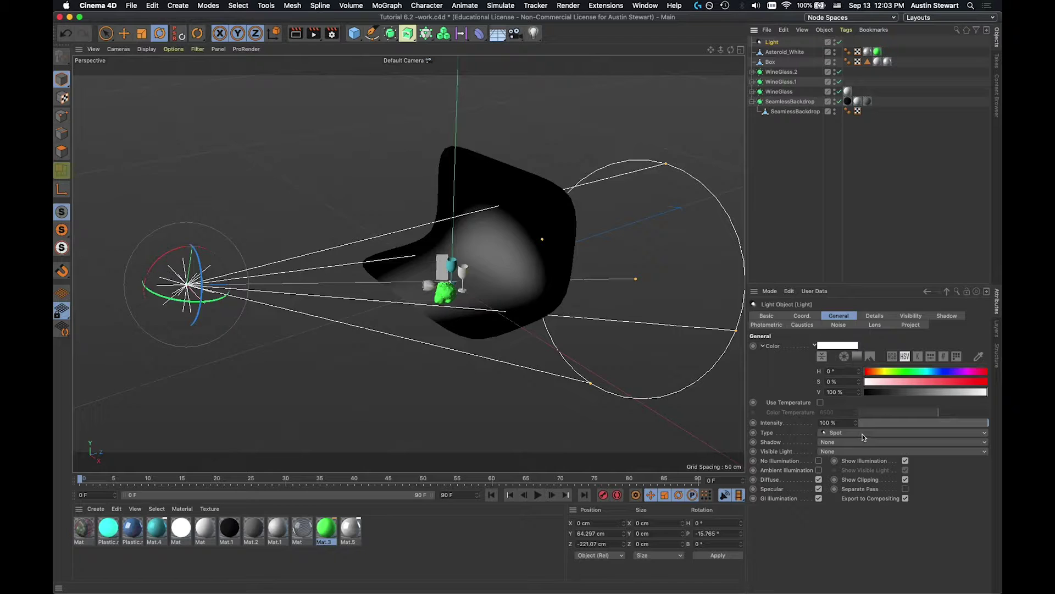
pyautogui.press('super+r')
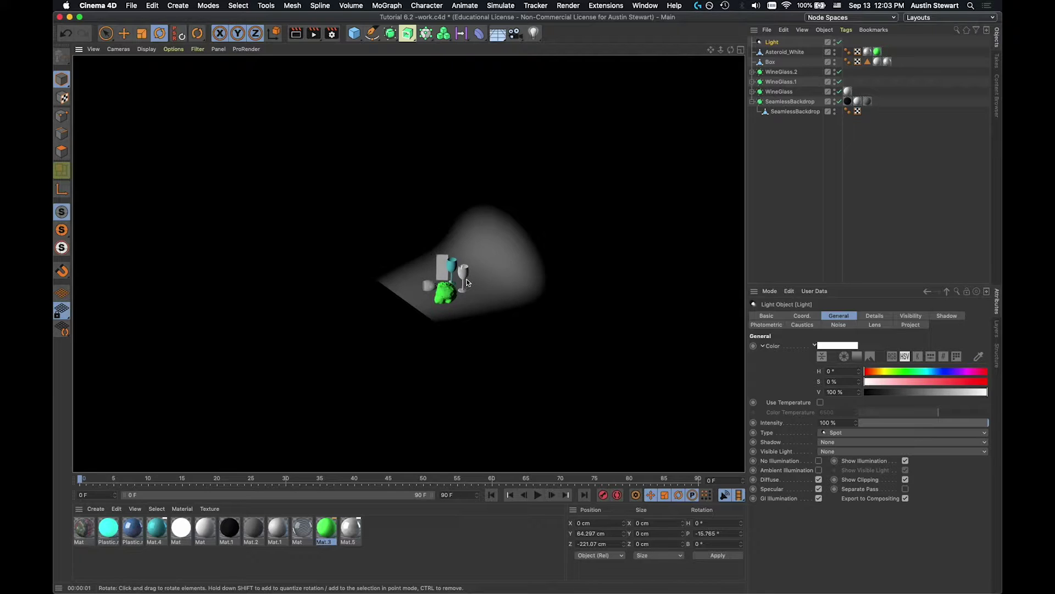
pyautogui.press('super+Tab')
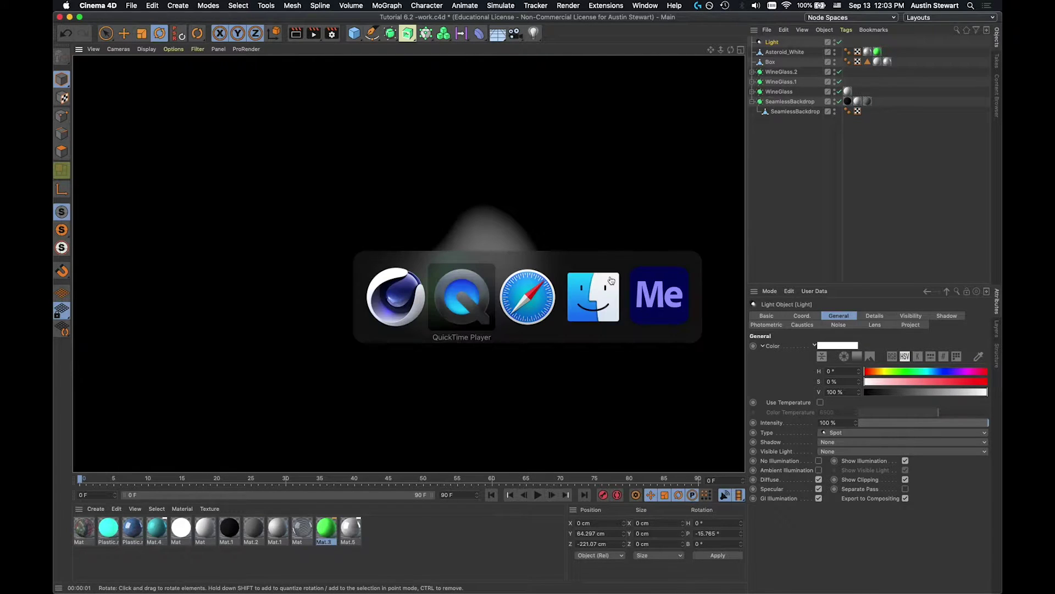
# Set the spot light's shadow type to Area and render a close view of the objects
pyautogui.click(854, 345)
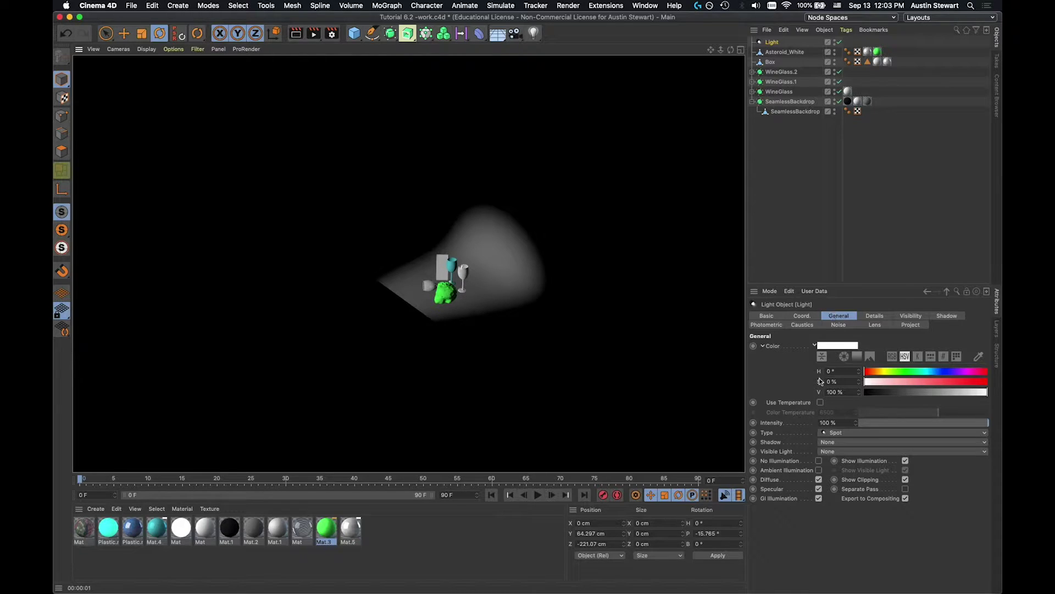
pyautogui.click(829, 442)
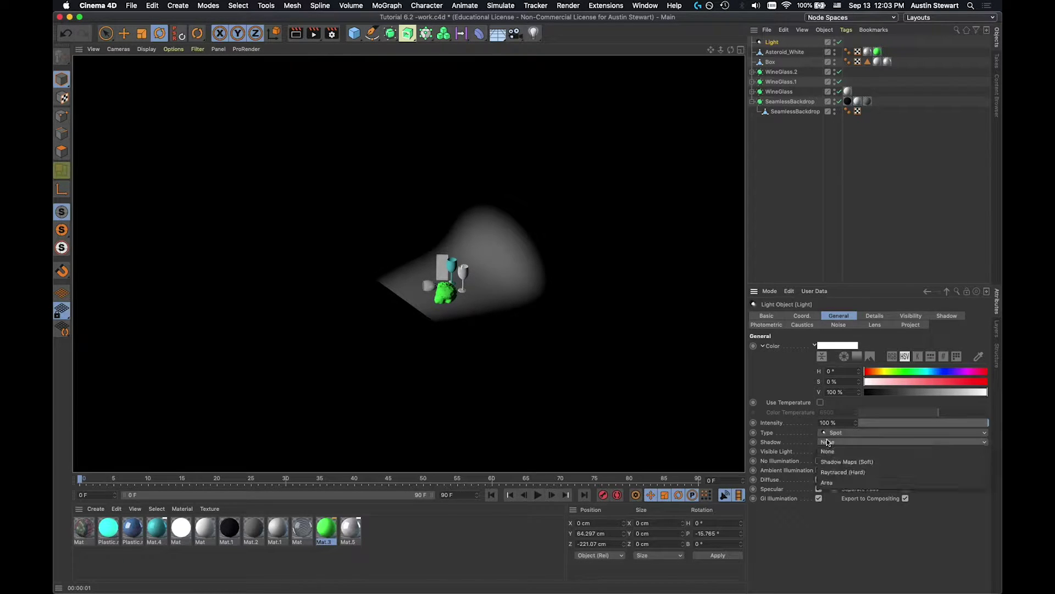
pyautogui.click(827, 483)
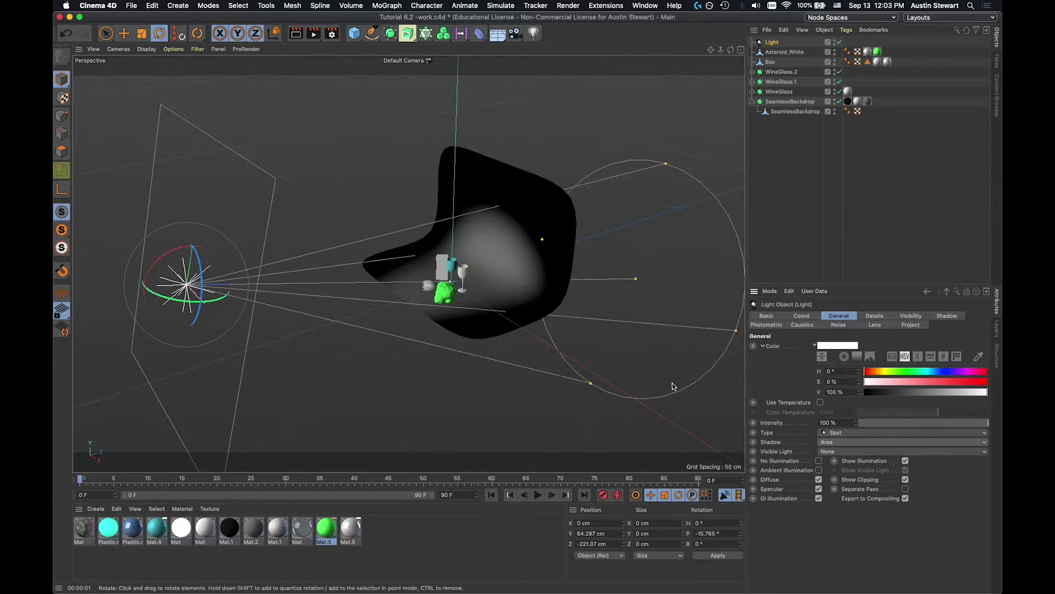
pyautogui.press('super+r')
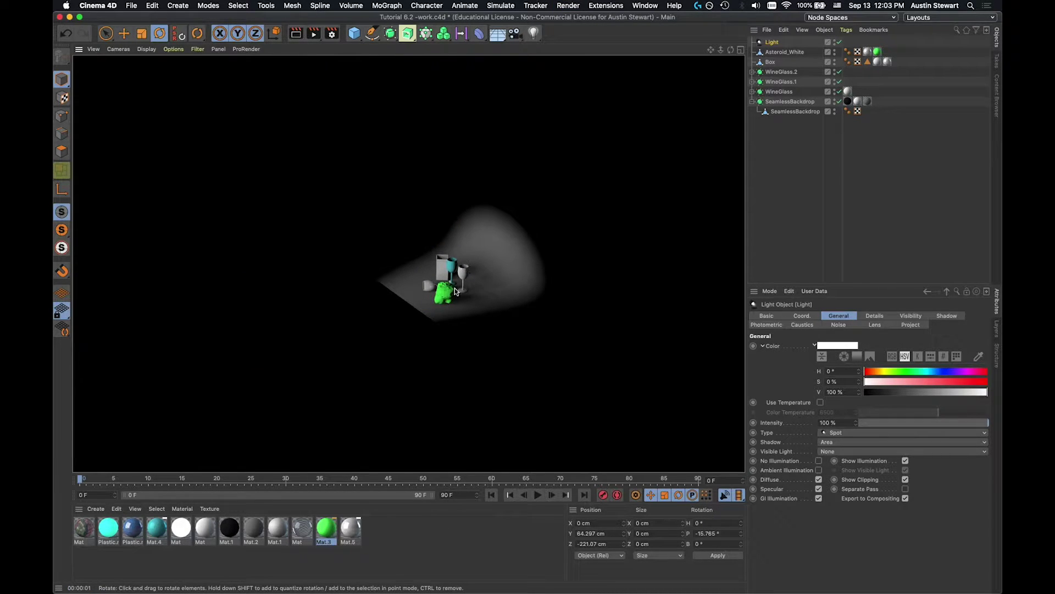
pyautogui.scroll(8, 454, 286)
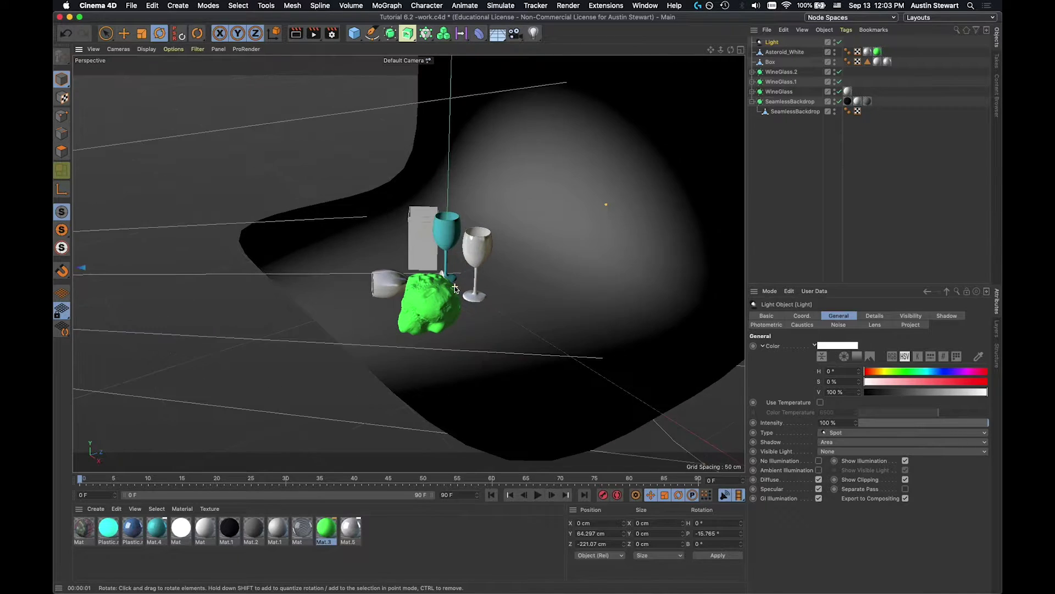
pyautogui.press('super+r')
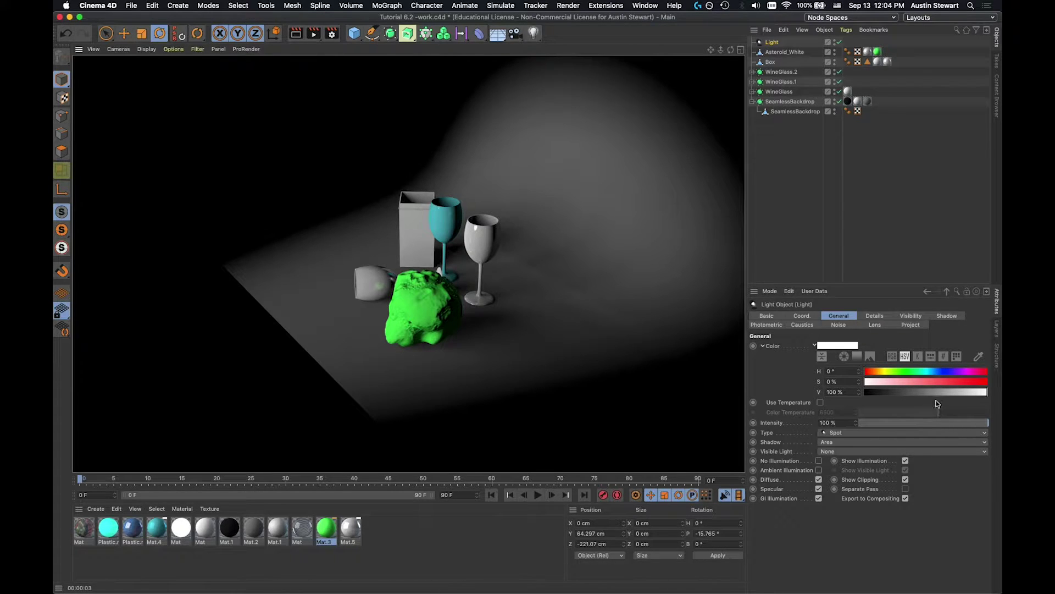
# Set the spot light's falloff to Inverse Square (Physically Accurate)
pyautogui.click(867, 317)
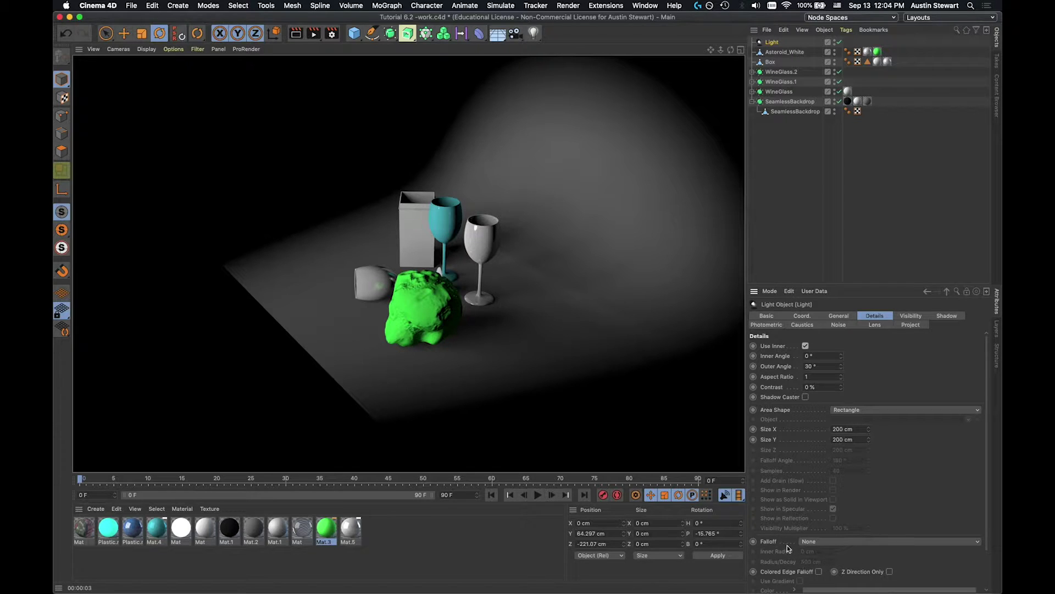
pyautogui.click(832, 540)
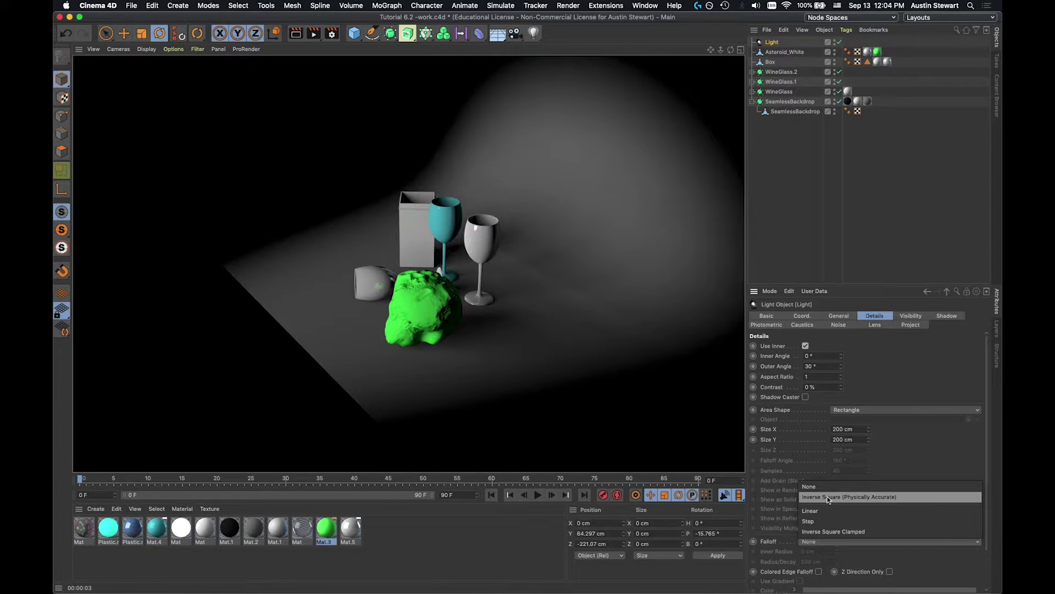
pyautogui.click(826, 496)
# Reduce the spot light's falloff radius to about 252.1 cm and narrow its outer angle to about 16.2°
pyautogui.scroll(-10, 615, 388)
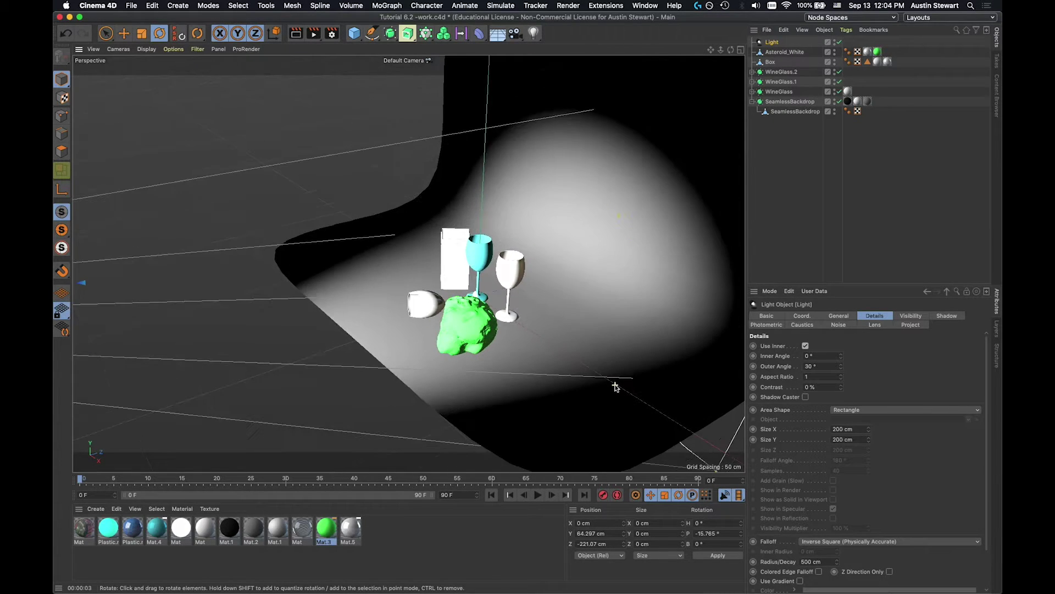
pyautogui.keyDown('alt'); pyautogui.moveTo(615, 387); pyautogui.dragTo(492, 346); pyautogui.keyUp('alt')
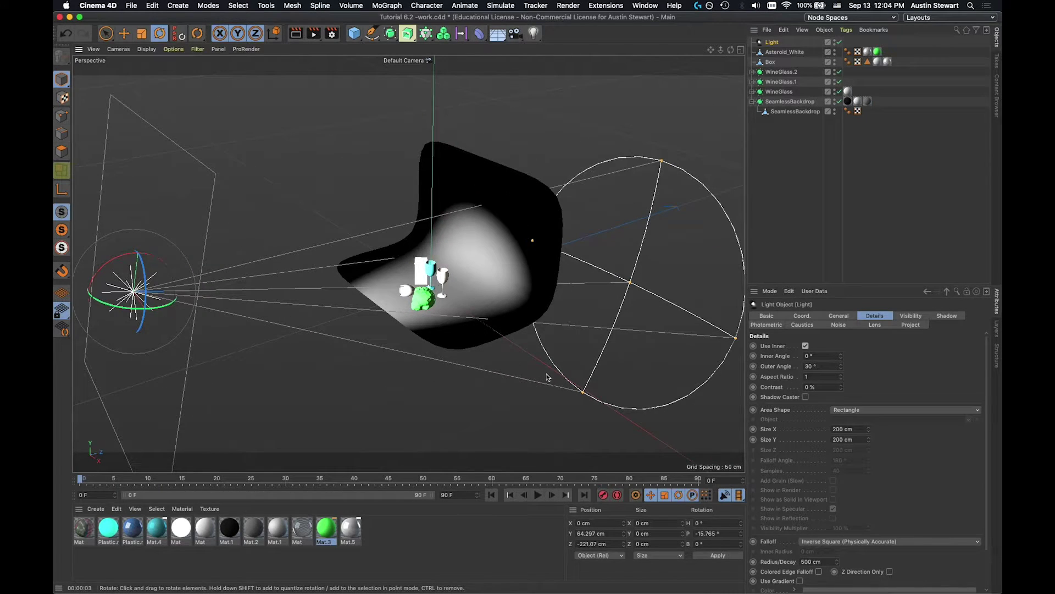
pyautogui.keyDown('alt'); pyautogui.moveTo(570, 395); pyautogui.dragTo(539, 384); pyautogui.keyUp('alt')
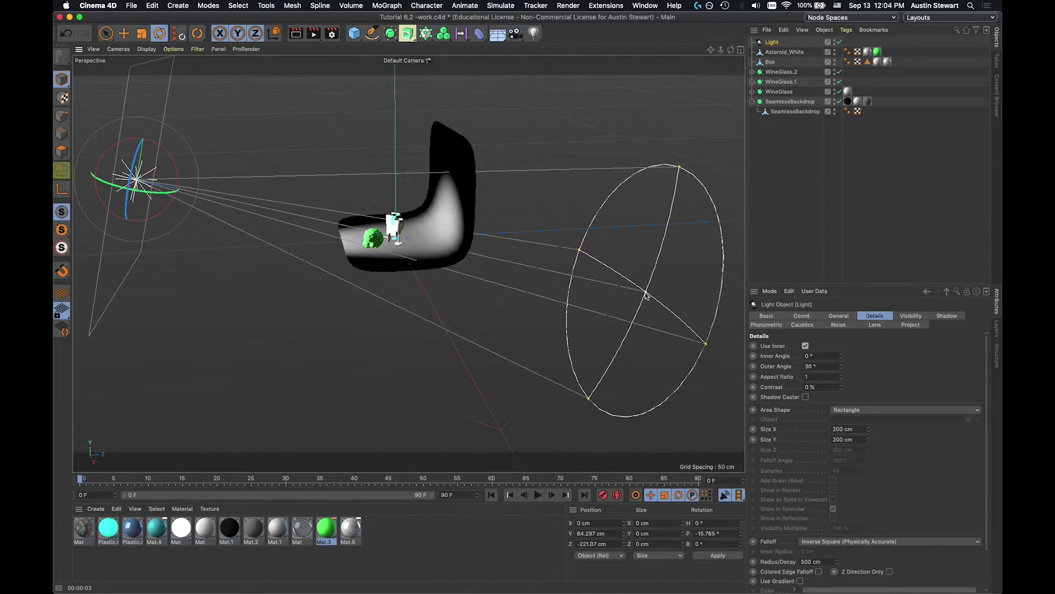
pyautogui.moveTo(646, 295); pyautogui.dragTo(532, 264)
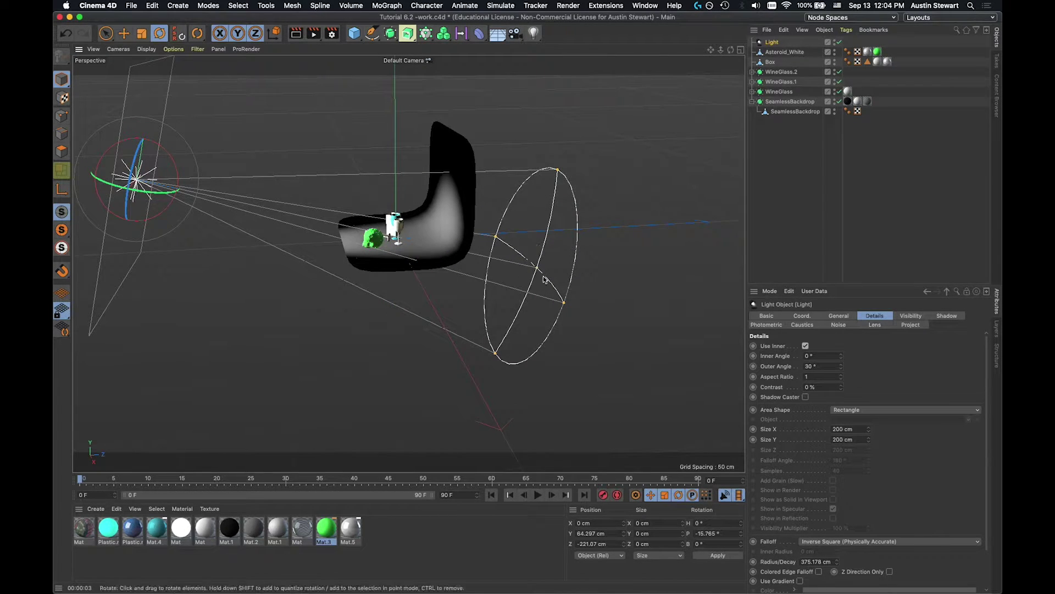
pyautogui.moveTo(563, 306); pyautogui.dragTo(581, 349)
pyautogui.moveTo(537, 269); pyautogui.dragTo(455, 255)
# Render a closer view of the objects and examine how the narrowed spot light's falloff reaches the backdrop
pyautogui.scroll(8, 322, 212)
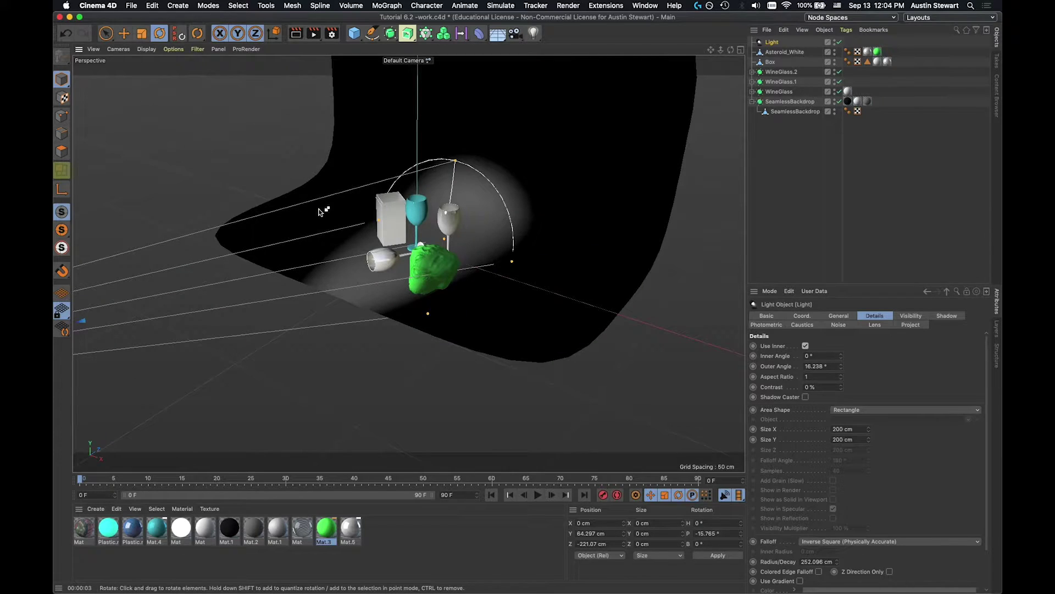
pyautogui.press('super+r')
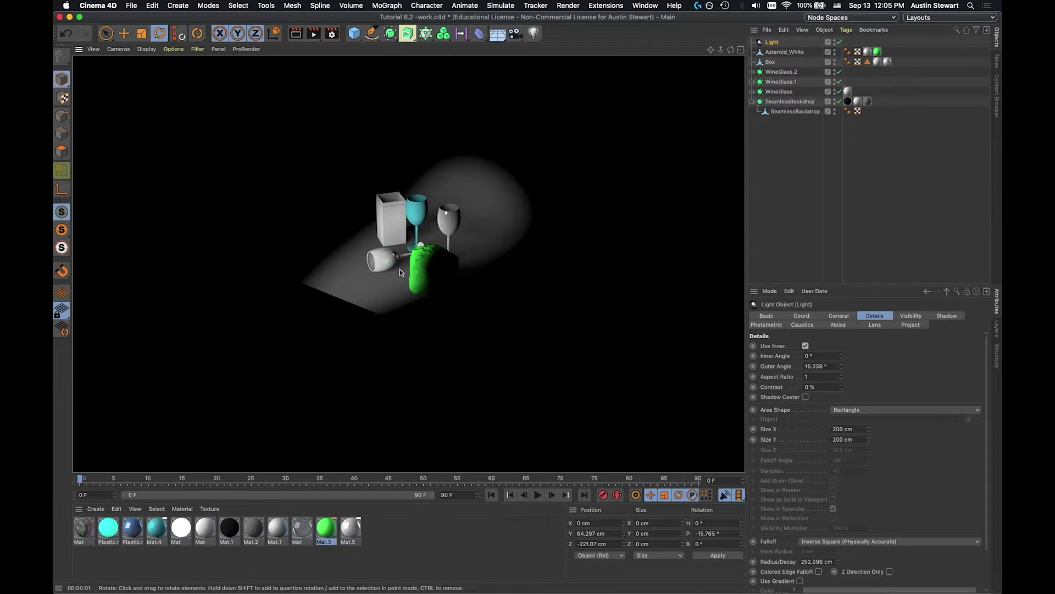
pyautogui.keyDown('alt'); pyautogui.moveTo(394, 265); pyautogui.dragTo(363, 267); pyautogui.keyUp('alt')
pyautogui.scroll(-3, 362, 267)
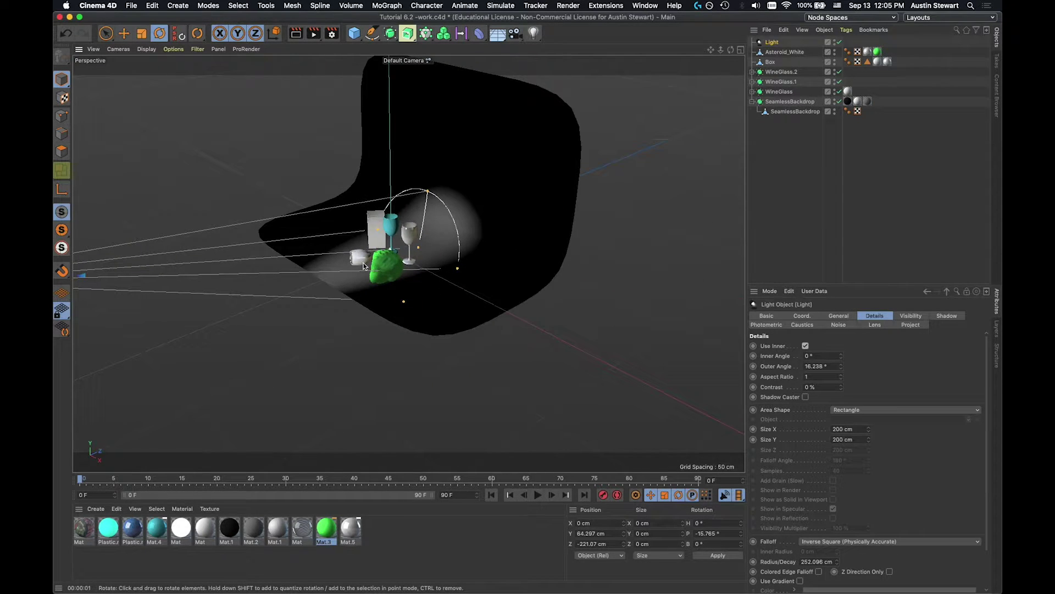
pyautogui.scroll(2, 364, 267)
pyautogui.keyDown('alt'); pyautogui.moveTo(364, 266); pyautogui.dragTo(451, 257, button='middle'); pyautogui.keyUp('alt')
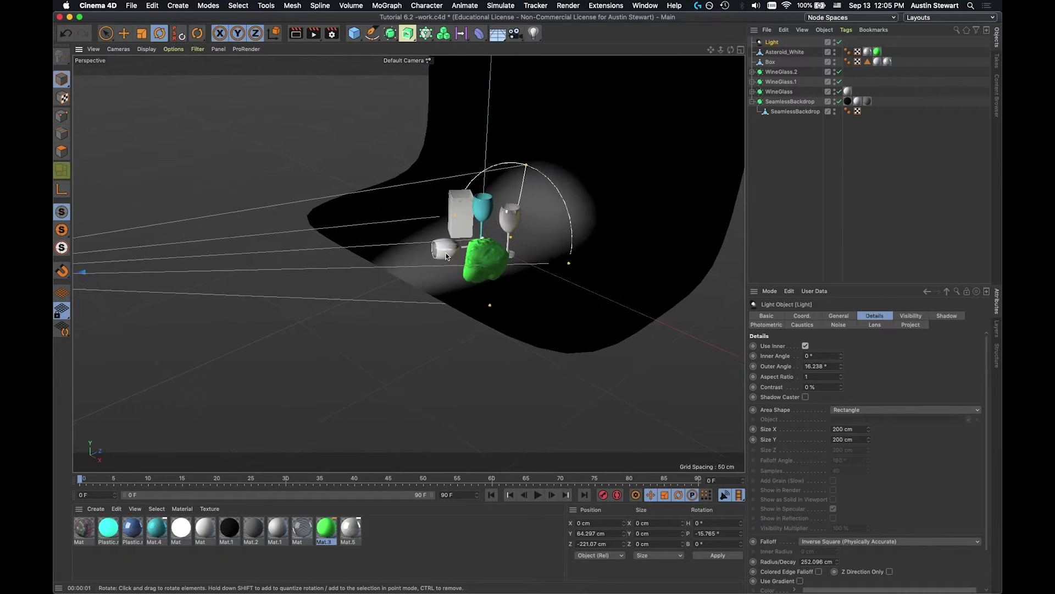
pyautogui.scroll(-2, 453, 257)
pyautogui.scroll(-2, 452, 257)
pyautogui.keyDown('alt'); pyautogui.moveTo(453, 257); pyautogui.dragTo(418, 252); pyautogui.keyUp('alt')
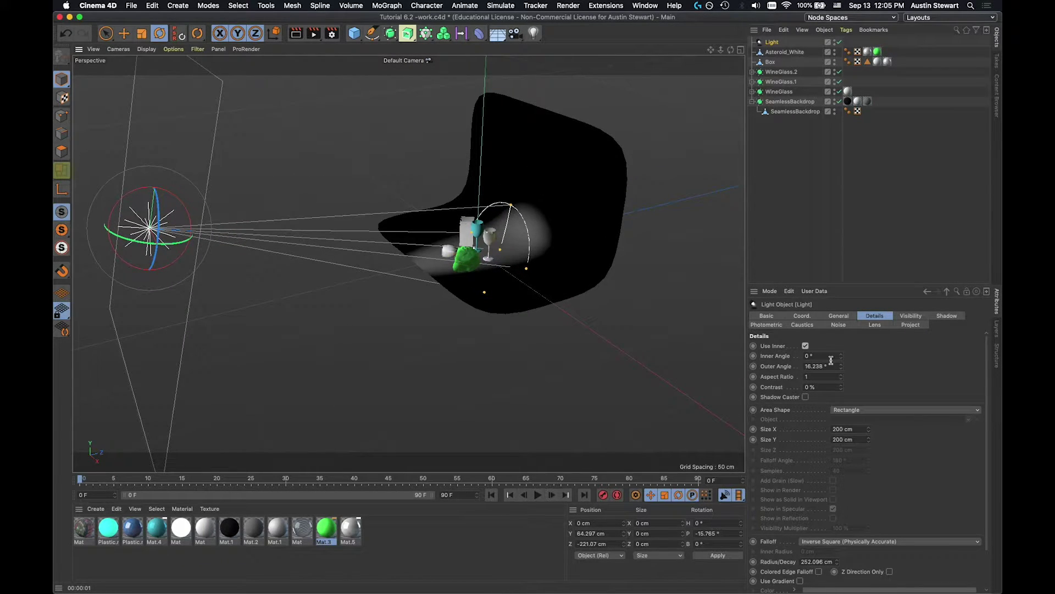
# Set the spot light's Visible Light option to Visible
pyautogui.click(840, 319)
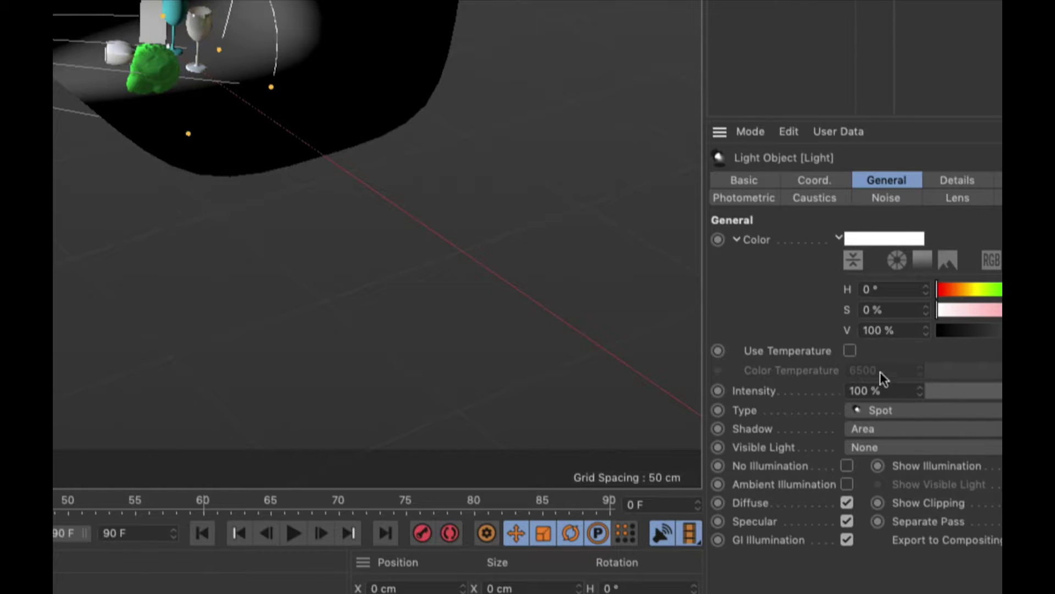
pyautogui.click(909, 447)
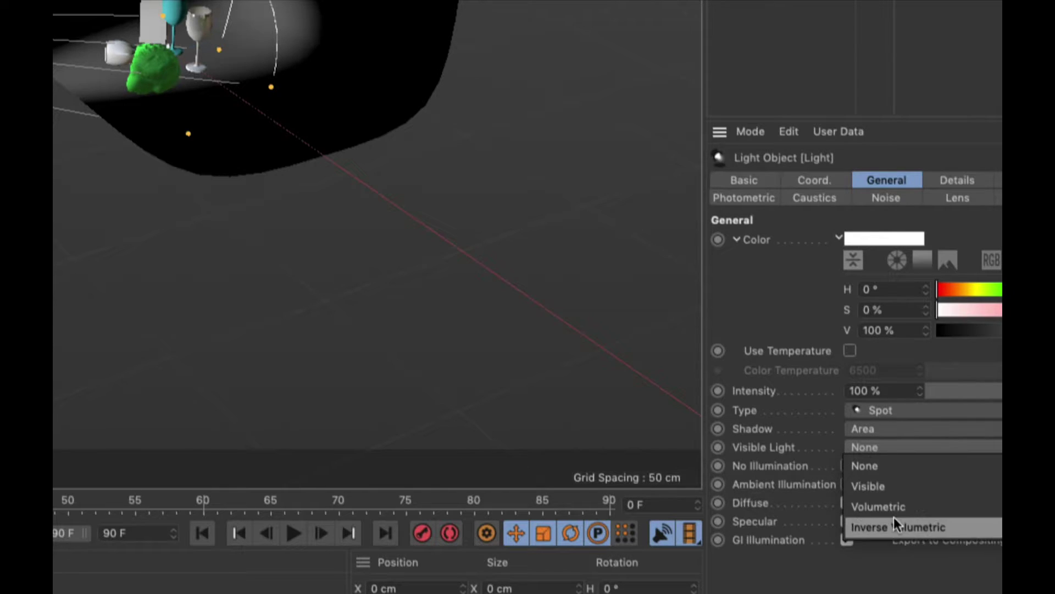
pyautogui.click(895, 488)
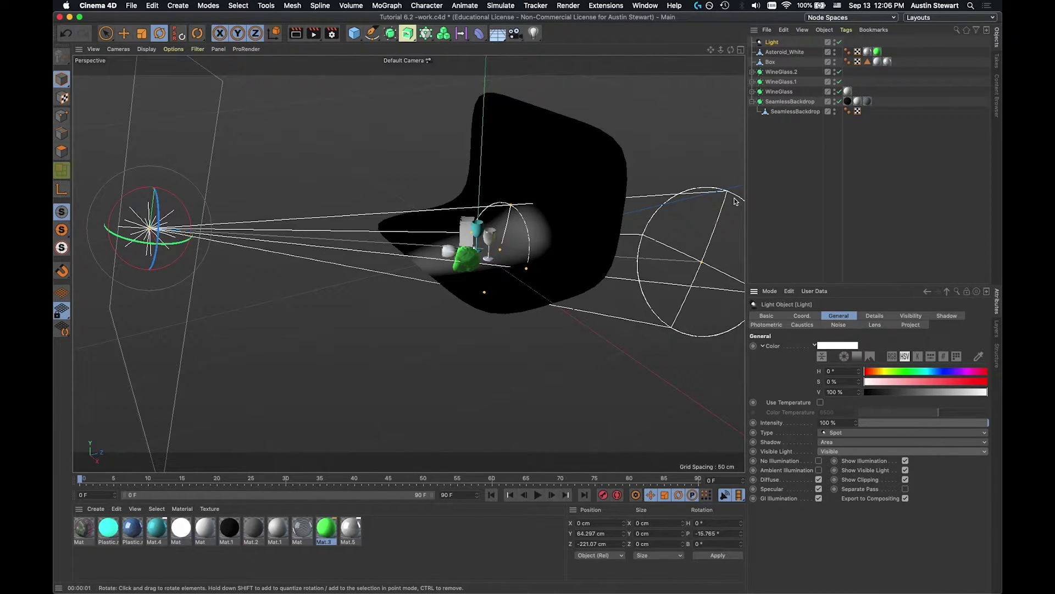
# Render the visible light cone from several viewing angles to examine how it passes the objects and backdrop
pyautogui.press('super+r')
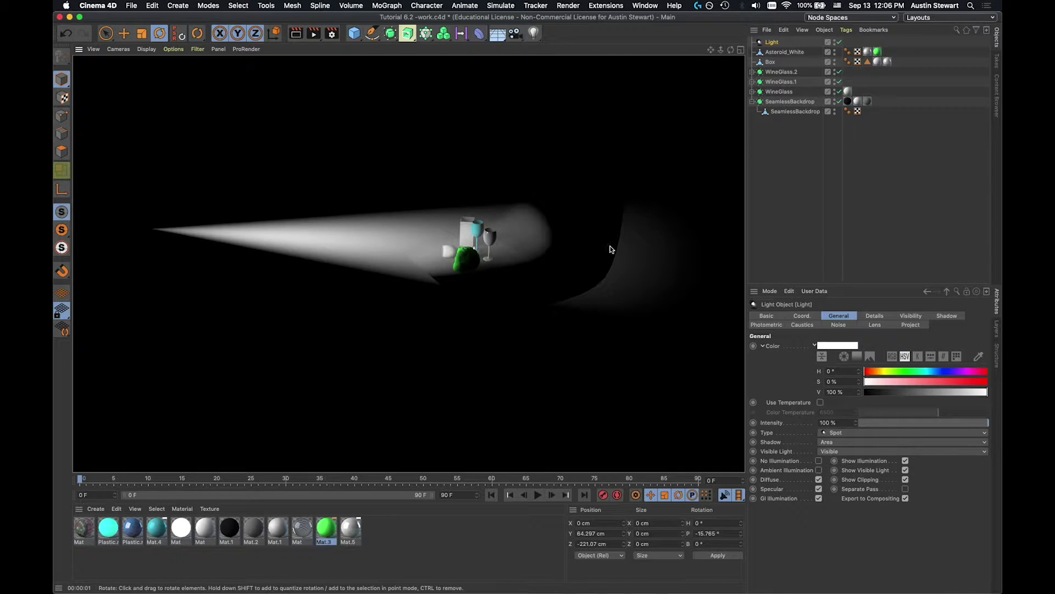
pyautogui.keyDown('alt'); pyautogui.moveTo(638, 272); pyautogui.dragTo(582, 264); pyautogui.keyUp('alt')
pyautogui.press('super+r')
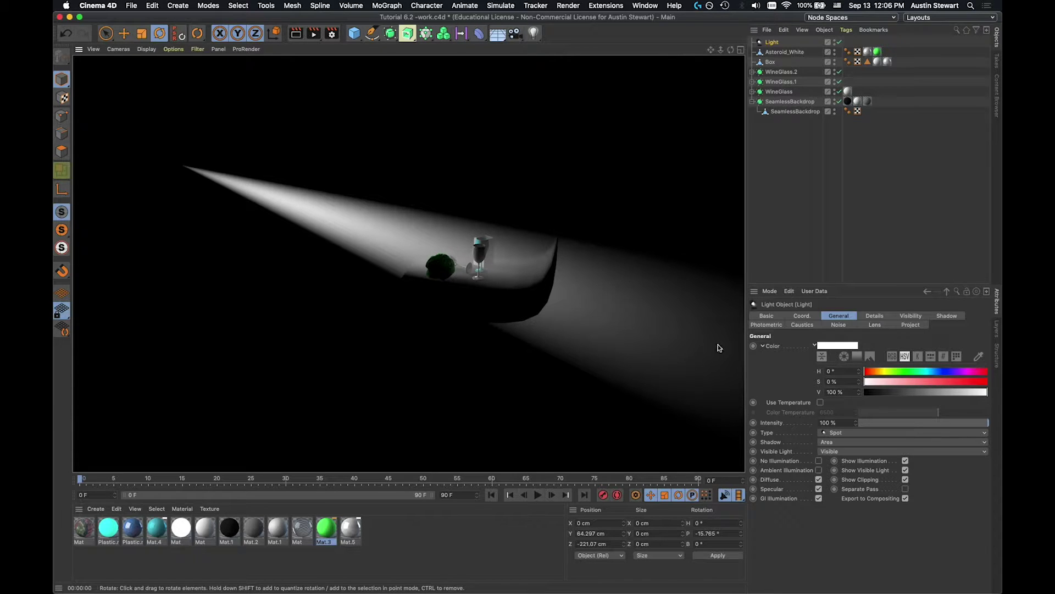
pyautogui.keyDown('alt'); pyautogui.moveTo(716, 349); pyautogui.dragTo(528, 284); pyautogui.keyUp('alt')
pyautogui.press('super+r')
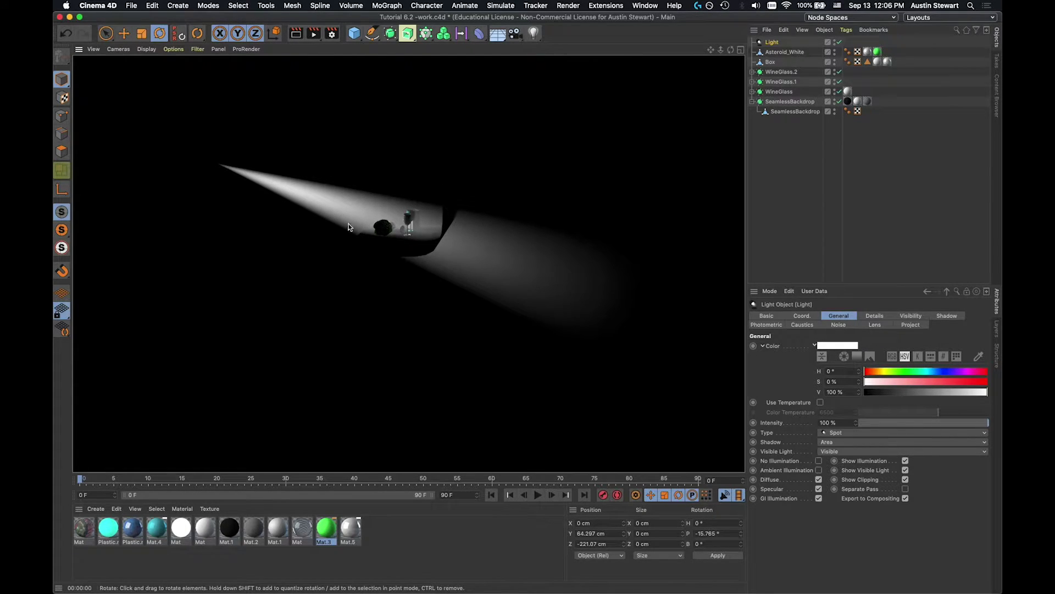
# Nudge the spot light to about Y 66 cm, Z -223.1 cm and shorten its visible outer distance to about 174.5 cm
pyautogui.press('e')
pyautogui.moveTo(348, 227); pyautogui.dragTo(646, 258)
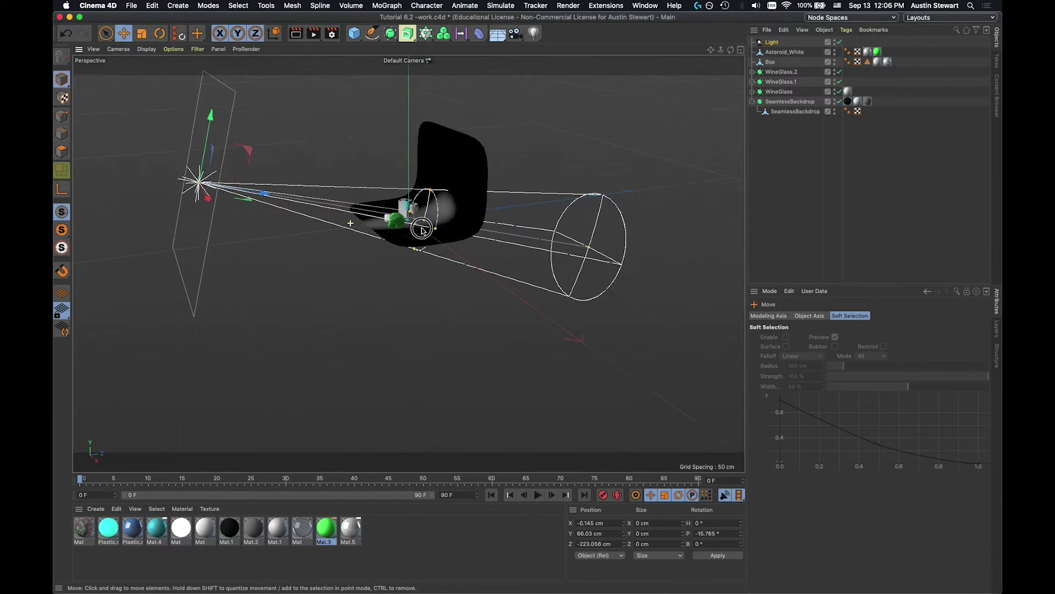
pyautogui.moveTo(588, 247); pyautogui.dragTo(360, 231)
pyautogui.press('super+r')
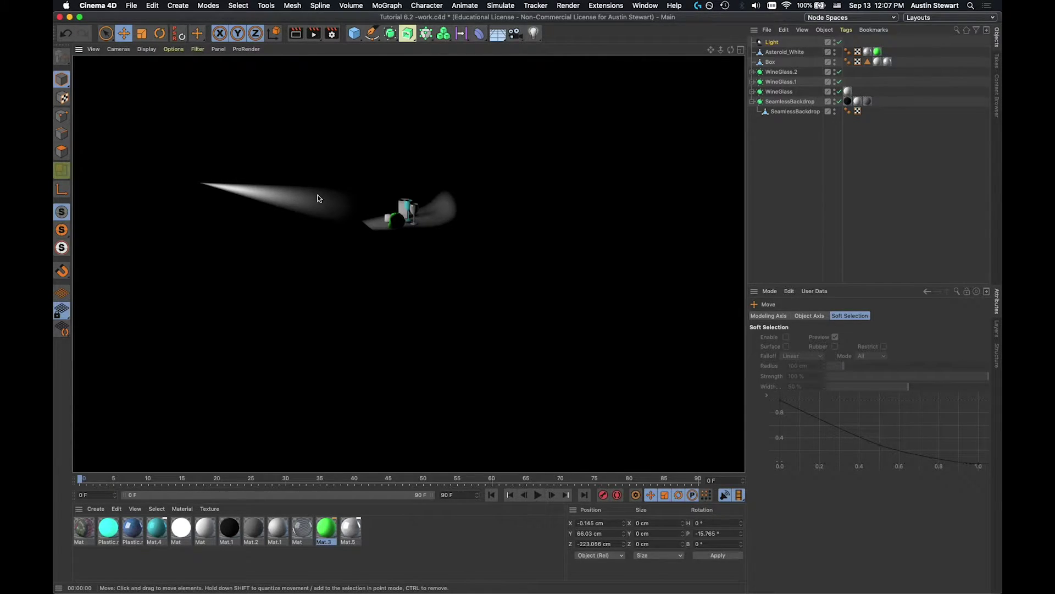
# Extend the spot light's visible outer distance to about 444.5 cm, past the backdrop, and render the view
pyautogui.click(772, 42)
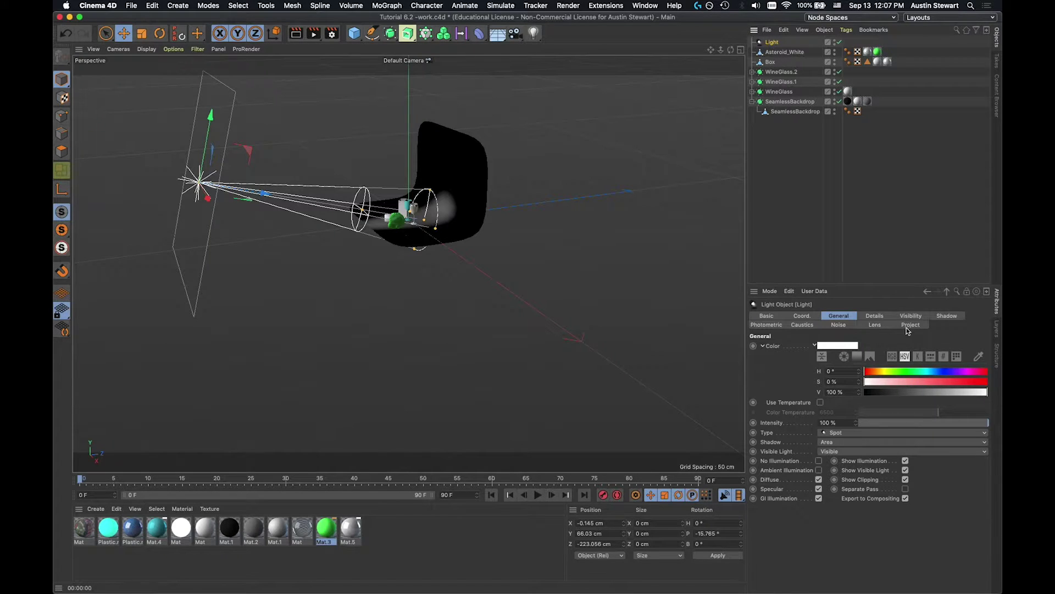
pyautogui.click(910, 316)
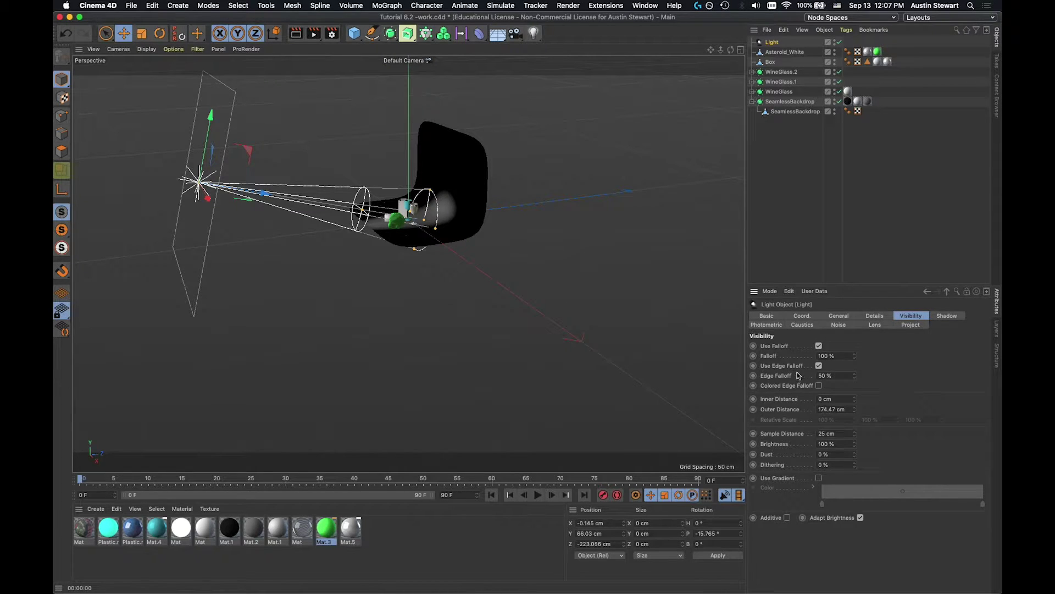
pyautogui.click(819, 347)
pyautogui.scroll(5, 439, 203)
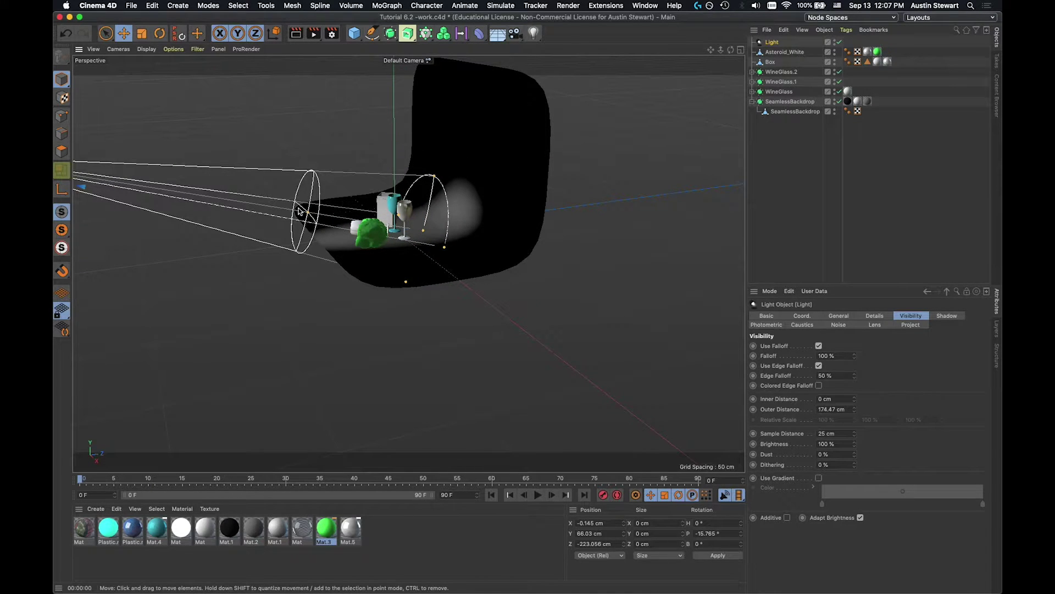
pyautogui.moveTo(307, 215); pyautogui.dragTo(649, 238)
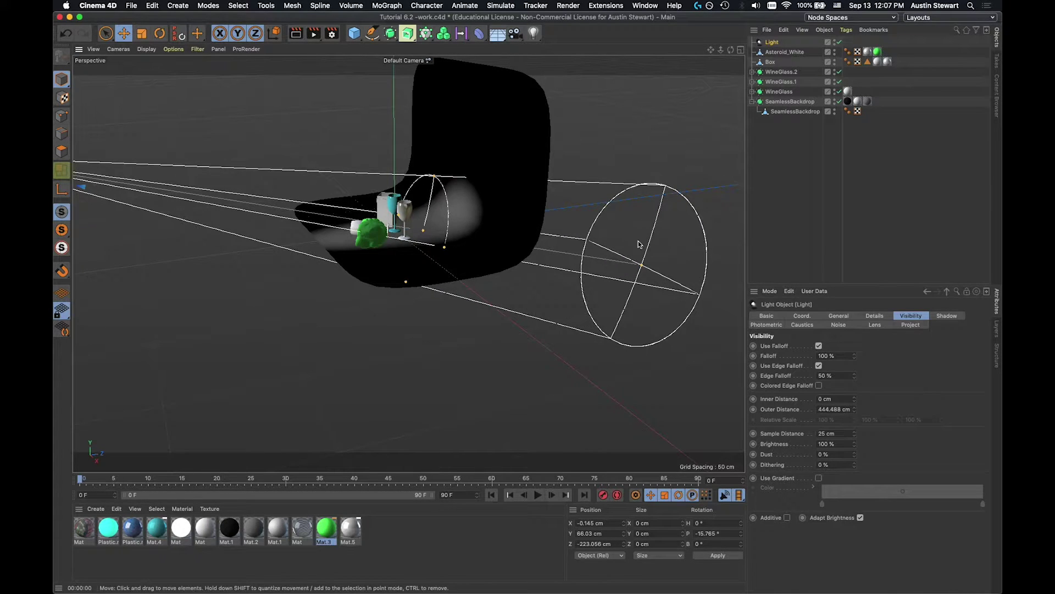
pyautogui.hotkey('ctrl', 'r')
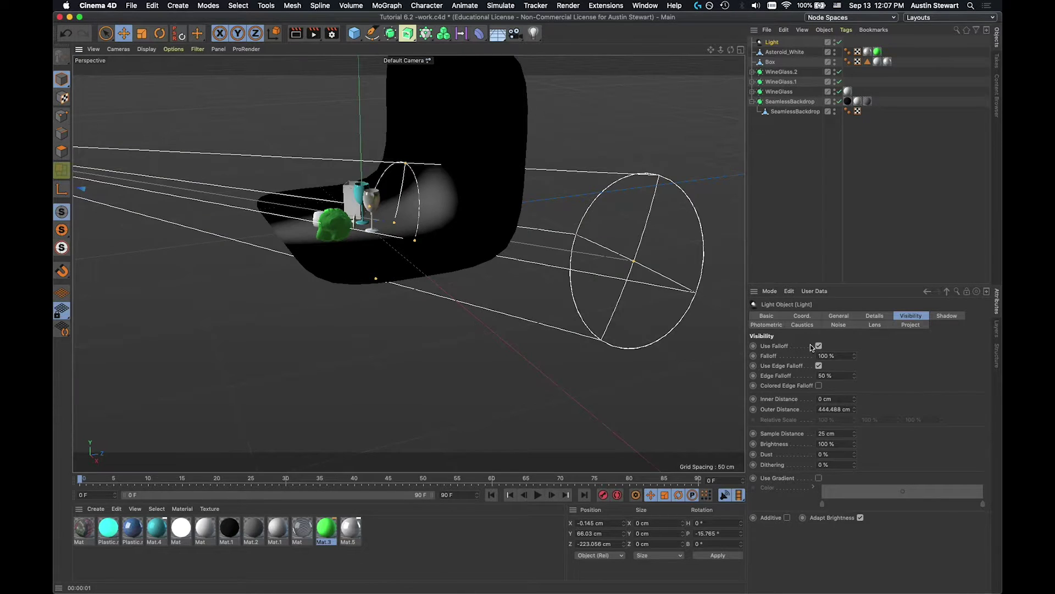
# Turn off Use Falloff and Use Edge Falloff for the visible light, rendering the view after each change
pyautogui.click(819, 346)
pyautogui.press('super+r')
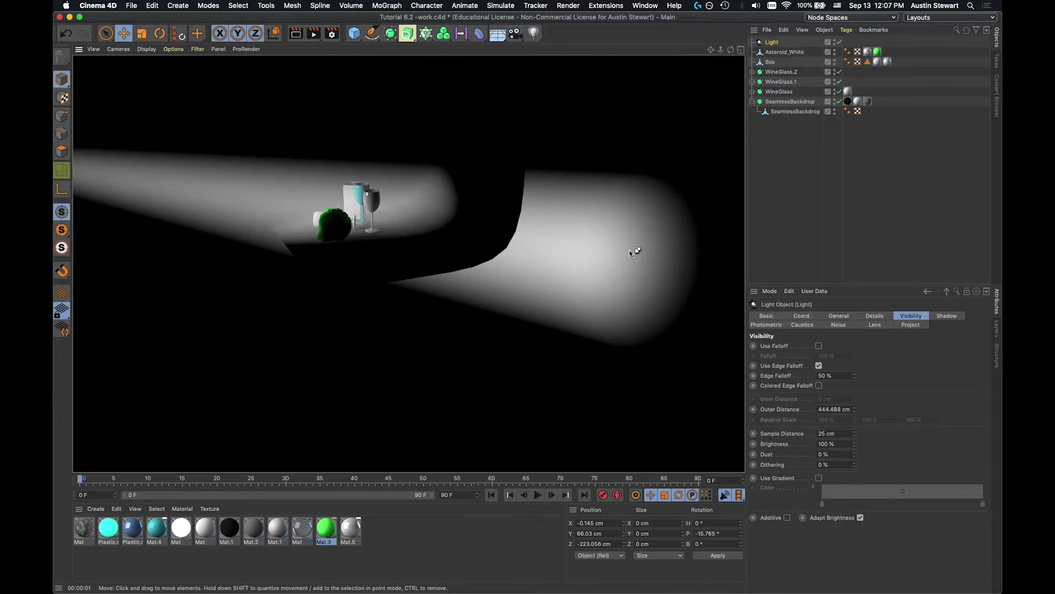
pyautogui.click(819, 365)
pyautogui.click(819, 366)
pyautogui.press('super+r')
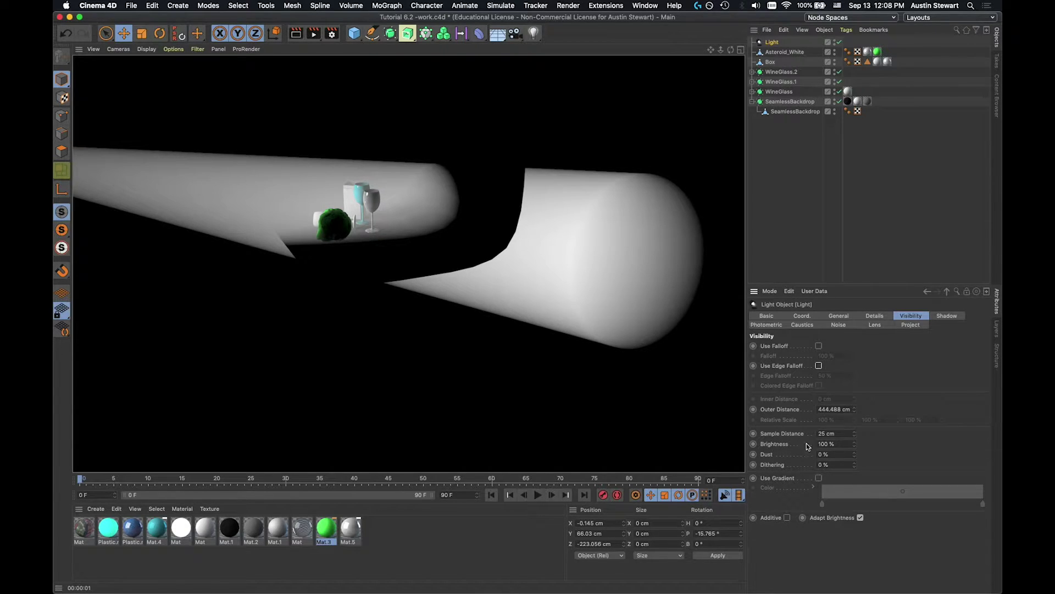
# Try the visible light's brightness at 50% and render the view
pyautogui.click(837, 443)
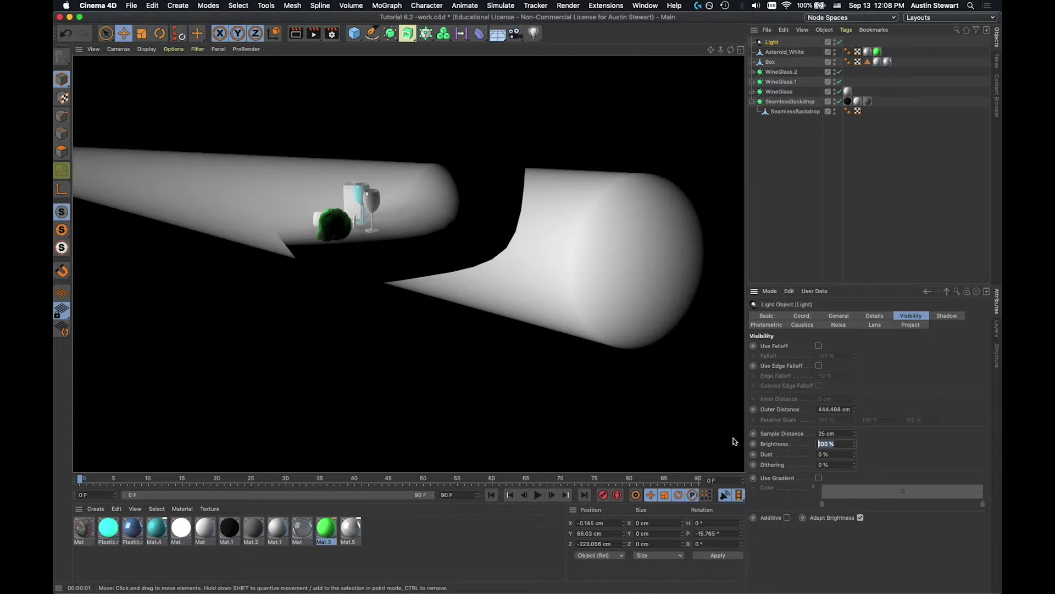
pyautogui.write('50')
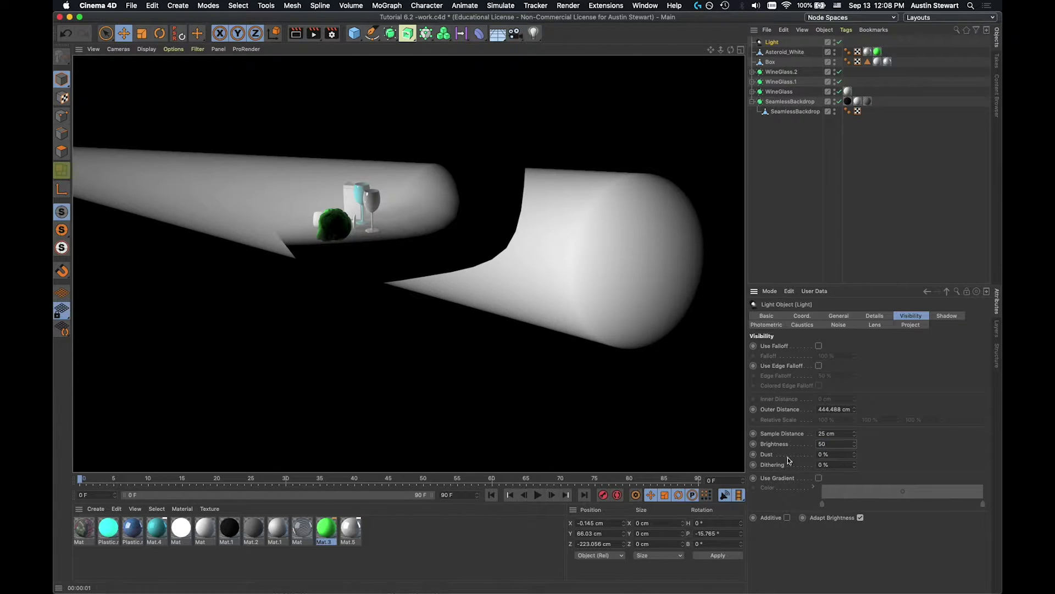
pyautogui.press('Return')
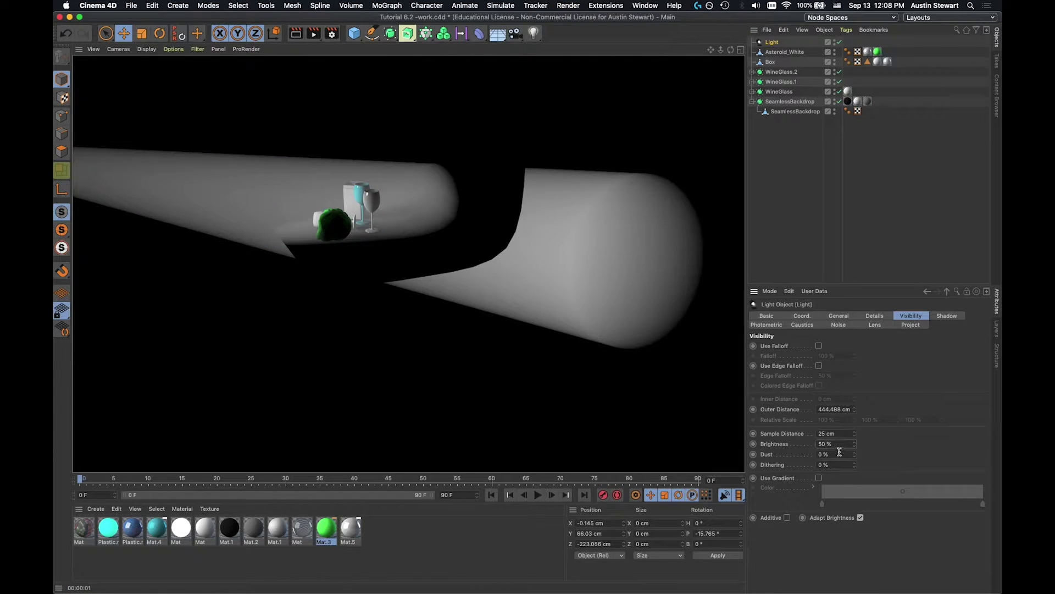
# Set the visible light's dust and brightness both to 100% and render the view
pyautogui.doubleClick(836, 454)
pyautogui.write('100')
pyautogui.press('Return')
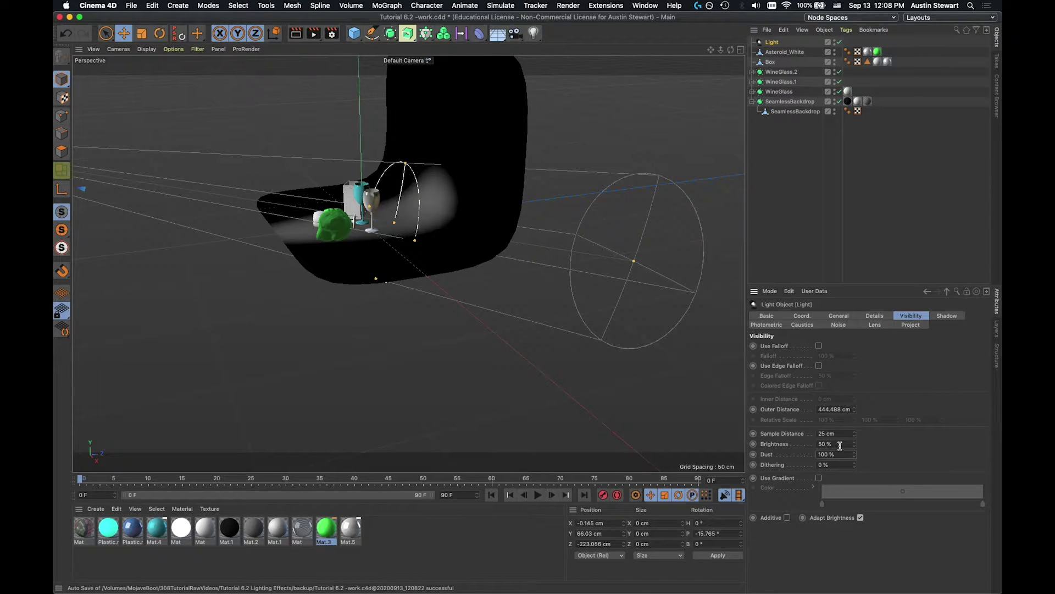
pyautogui.doubleClick(839, 445)
pyautogui.write('100')
pyautogui.press('Return')
pyautogui.press('super+r')
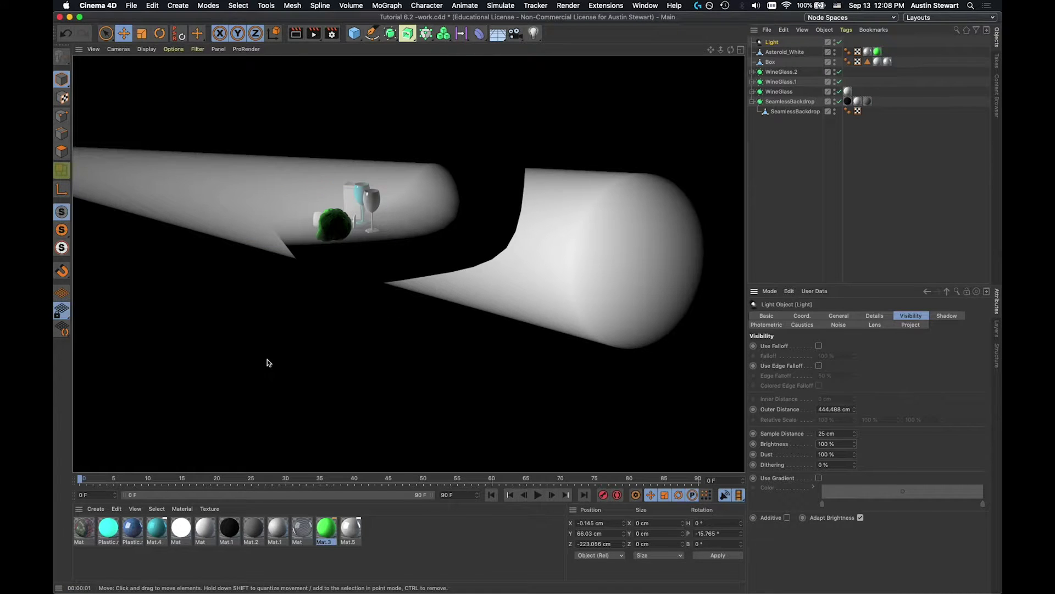
# Render a close view of the objects inside the visible beam and inspect the light from farther away
pyautogui.keyDown('alt'); pyautogui.moveTo(294, 210); pyautogui.dragTo(323, 215); pyautogui.keyUp('alt')
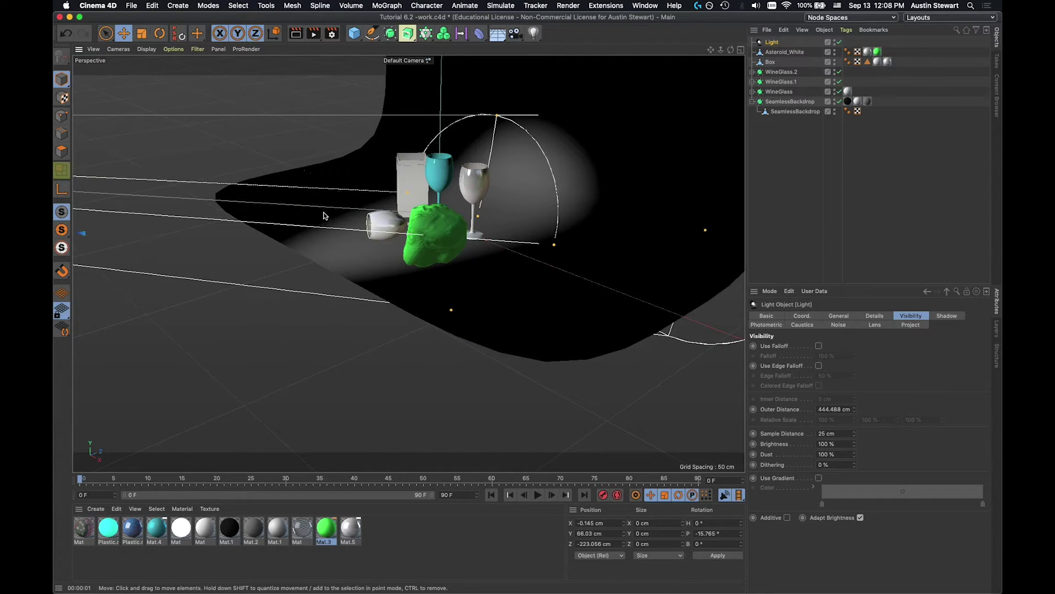
pyautogui.press('super+r')
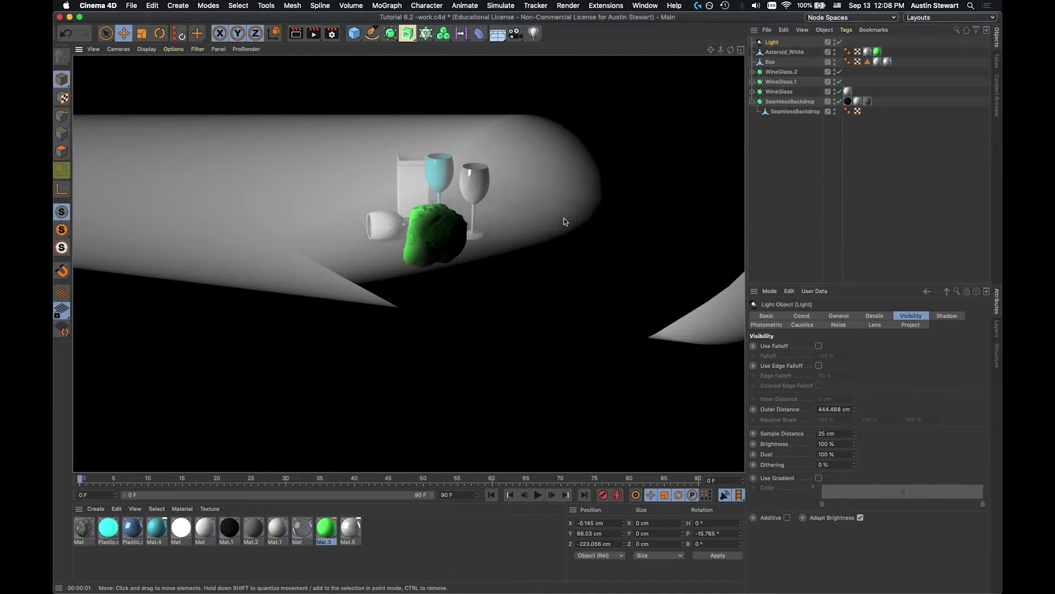
pyautogui.click(291, 239)
pyautogui.scroll(-3, 292, 239)
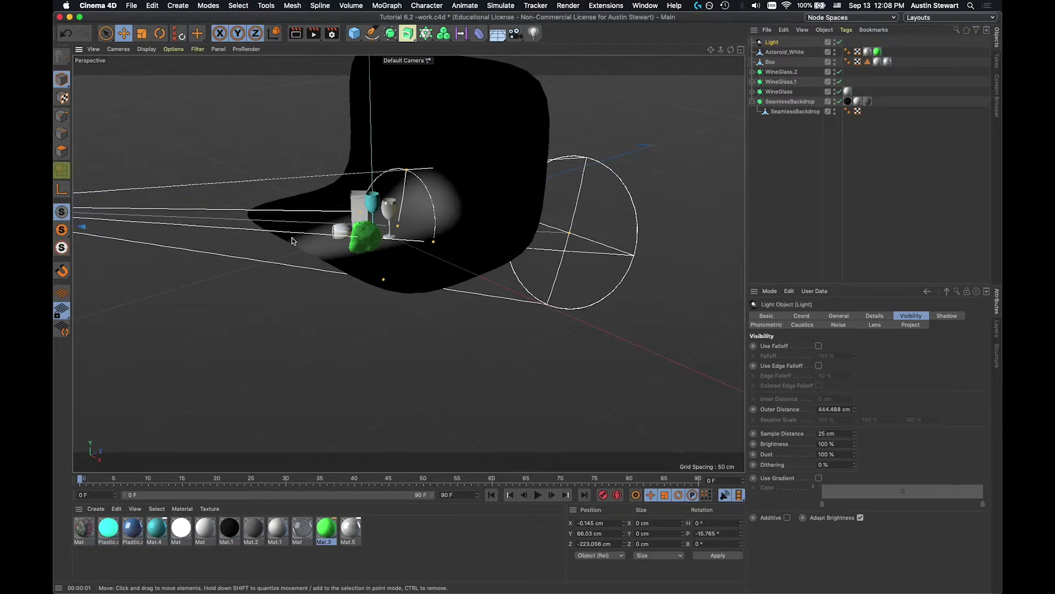
pyautogui.keyDown('alt'); pyautogui.moveTo(216, 215); pyautogui.dragTo(359, 239, button='middle'); pyautogui.keyUp('alt')
pyautogui.keyDown('alt'); pyautogui.moveTo(359, 238); pyautogui.dragTo(255, 206); pyautogui.keyUp('alt')
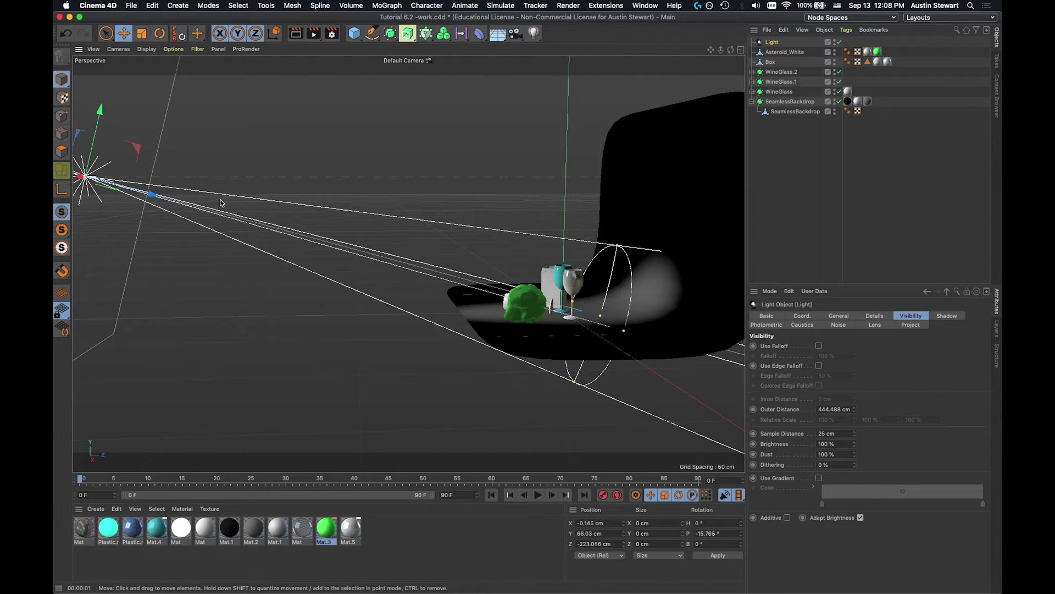
# Turn on Use Falloff, Use Edge Falloff and Colored Edge Falloff for the visible light and render the view
pyautogui.keyDown('alt'); pyautogui.moveTo(220, 199); pyautogui.dragTo(297, 219, button='middle'); pyautogui.keyUp('alt')
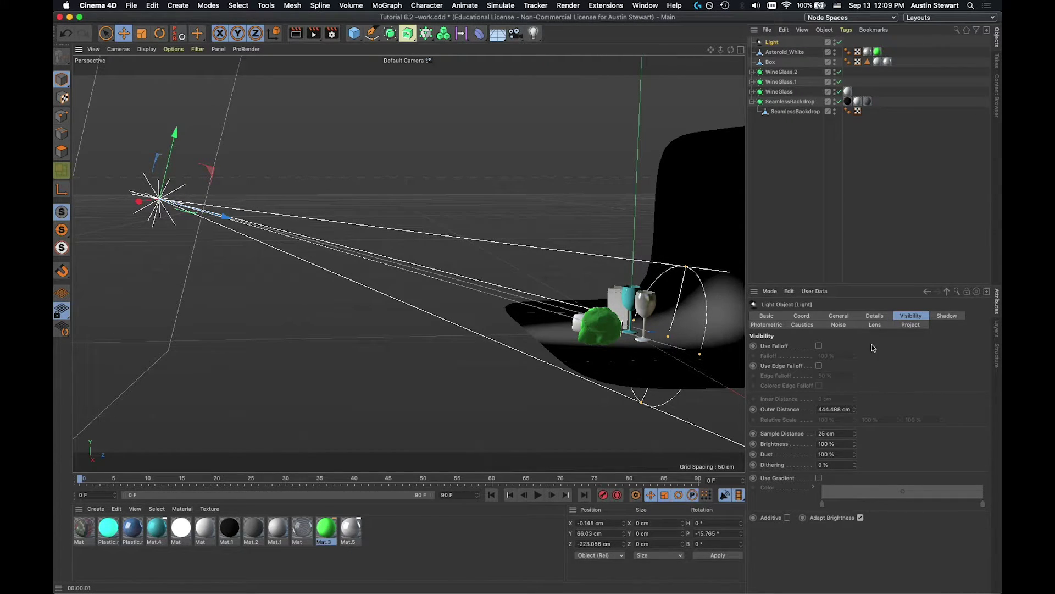
pyautogui.click(819, 346)
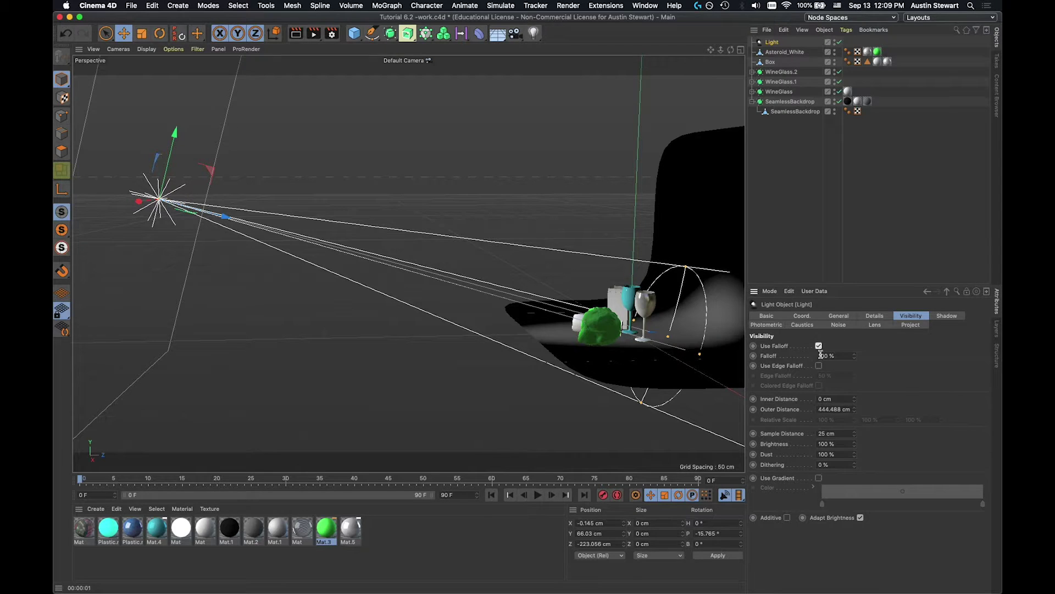
pyautogui.click(819, 366)
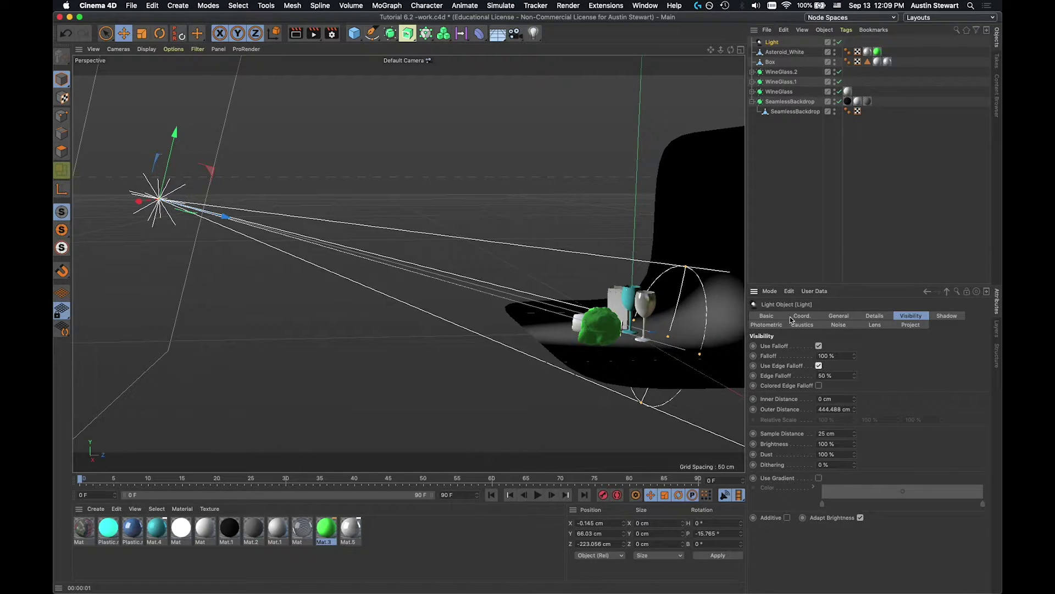
pyautogui.click(819, 386)
pyautogui.press('super+r')
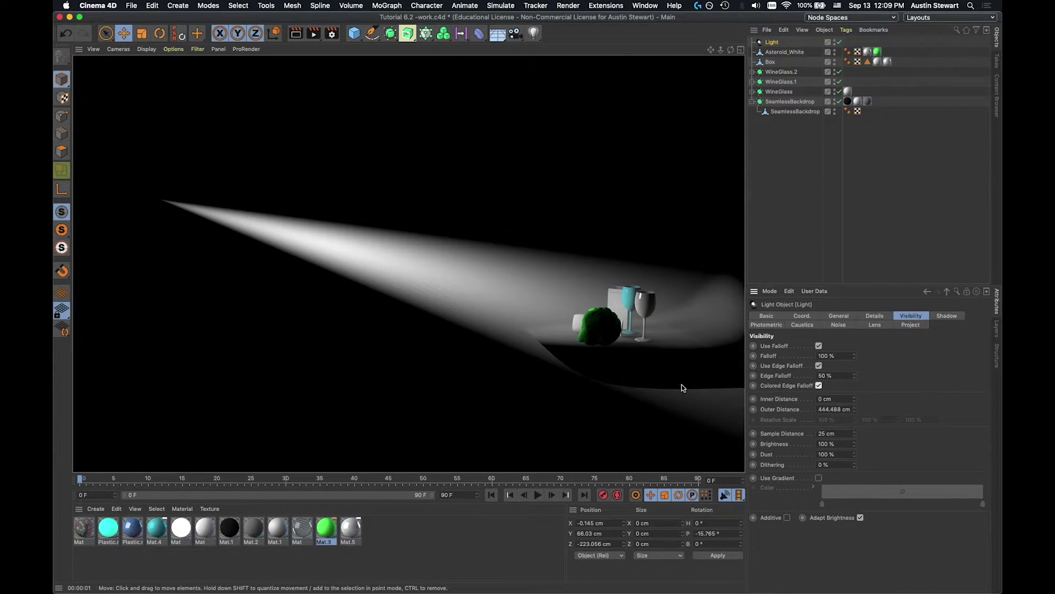
# Render the light beam from the side of the backdrop and again in a close view of the objects
pyautogui.keyDown('alt'); pyautogui.moveTo(682, 385); pyautogui.dragTo(536, 337); pyautogui.keyUp('alt')
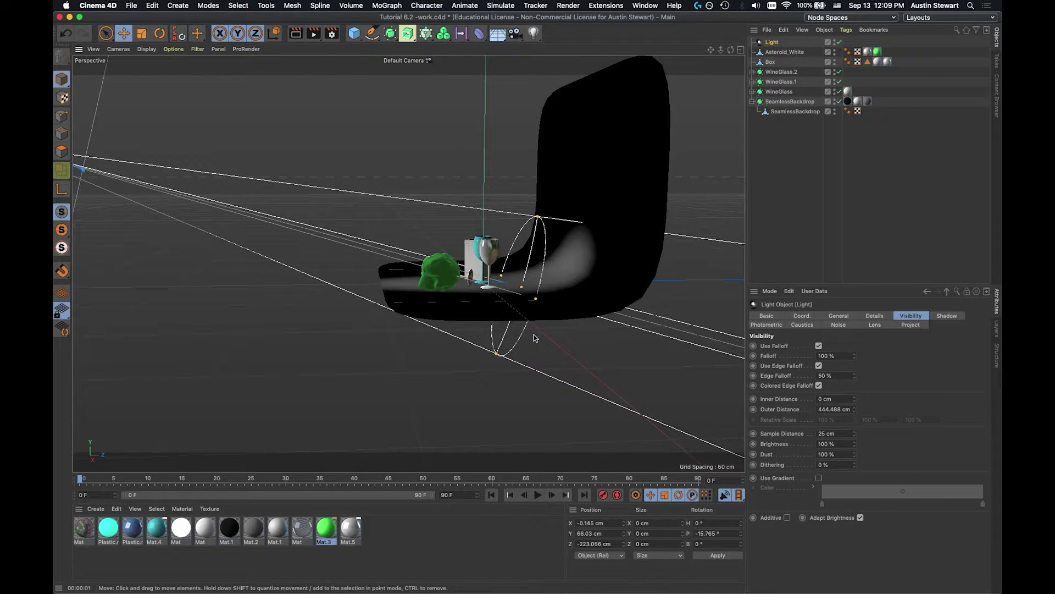
pyautogui.press('super+r')
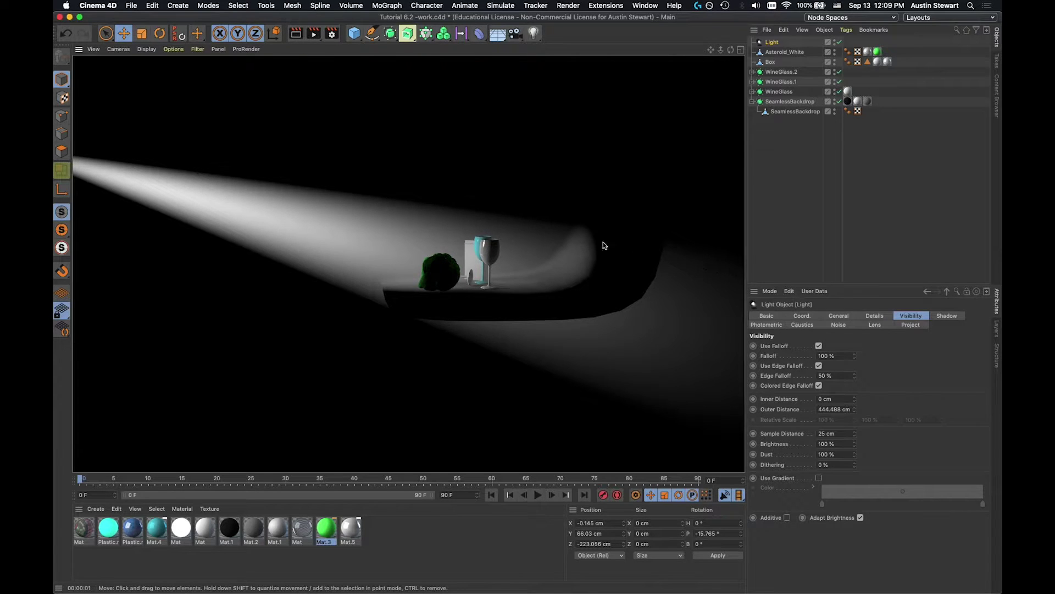
pyautogui.keyDown('alt'); pyautogui.moveTo(529, 258); pyautogui.dragTo(555, 273); pyautogui.keyUp('alt')
pyautogui.scroll(6, 473, 228)
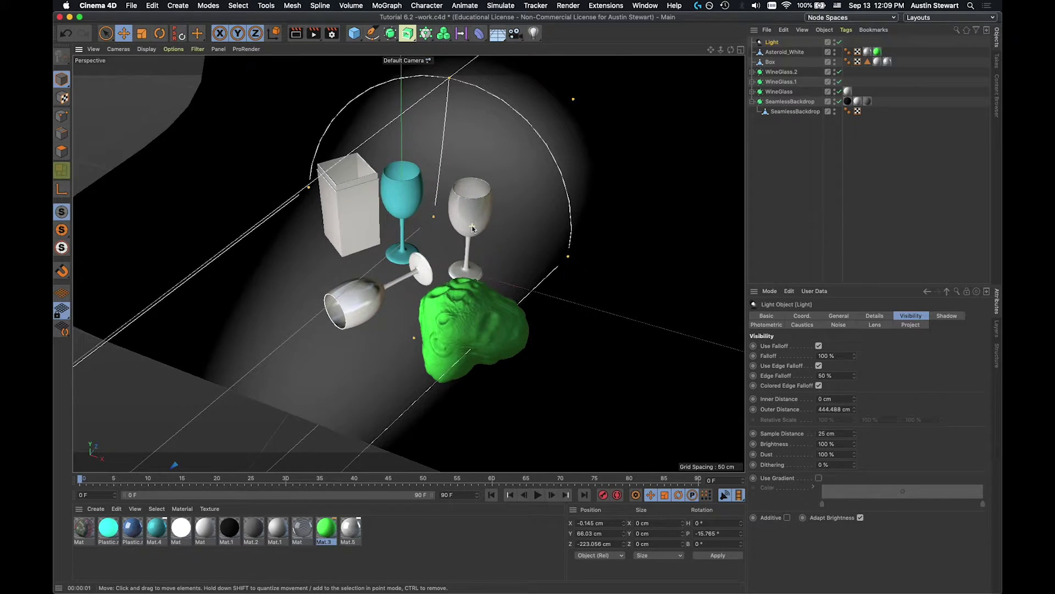
pyautogui.keyDown('alt'); pyautogui.moveTo(483, 229); pyautogui.dragTo(511, 242); pyautogui.keyUp('alt')
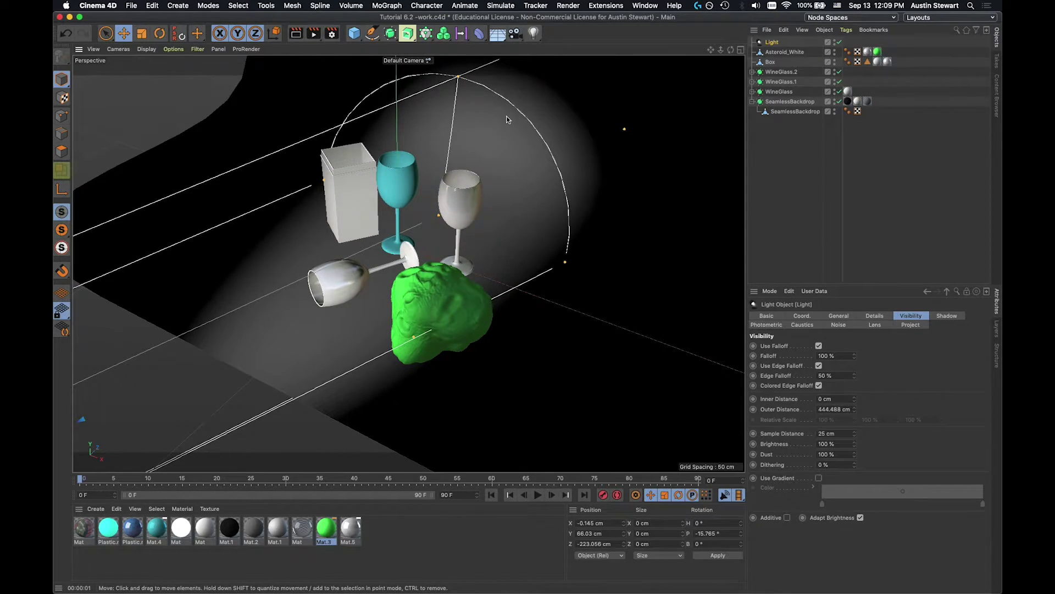
pyautogui.hotkey('ctrl', 'r')
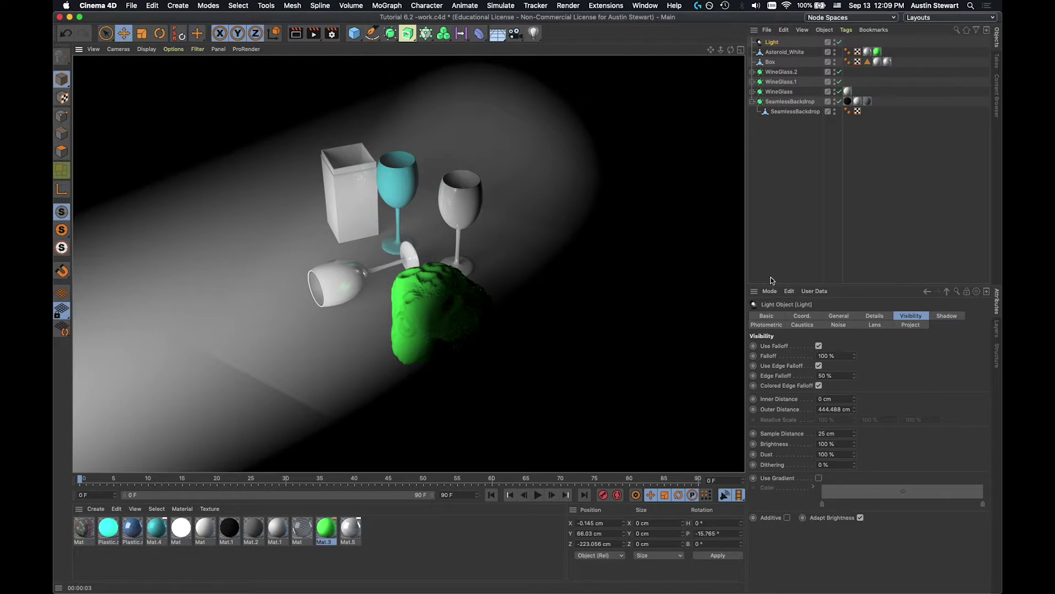
# Check the light's general and visibility settings and render a distant side view showing the whole beam from its source
pyautogui.click(838, 317)
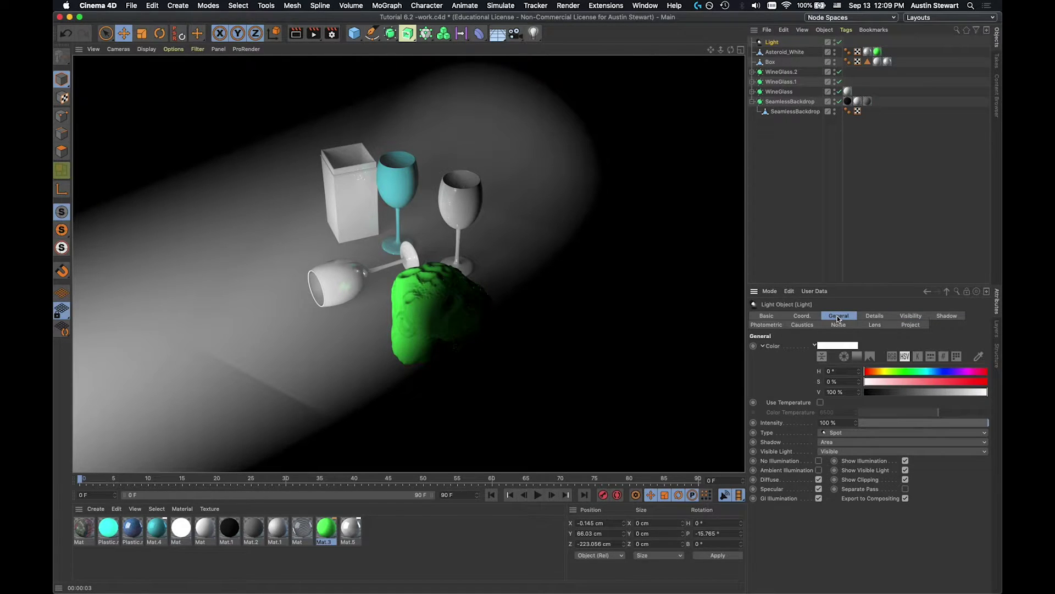
pyautogui.click(911, 317)
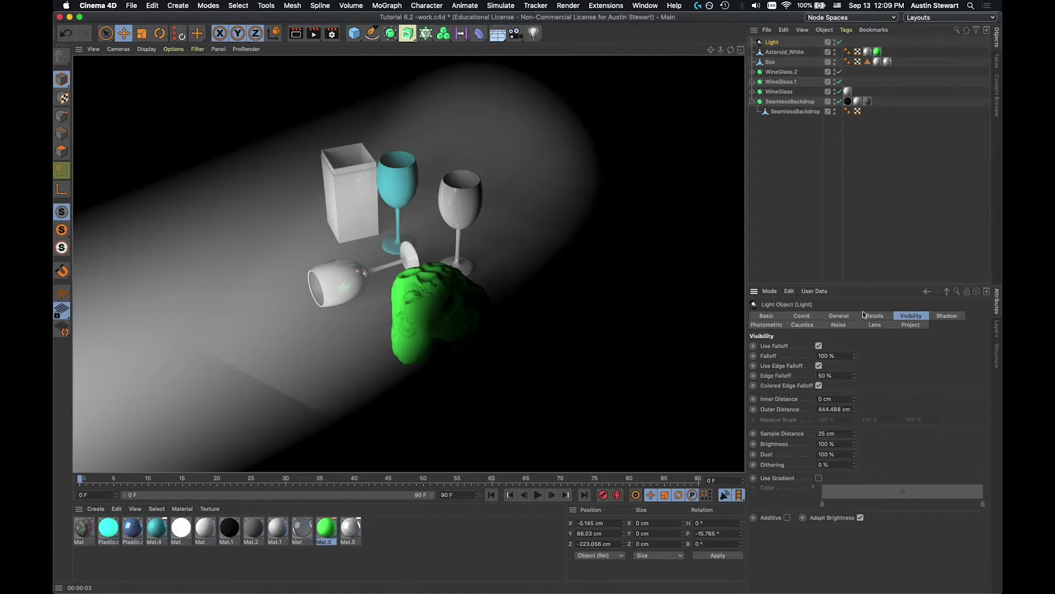
pyautogui.scroll(-10, 374, 273)
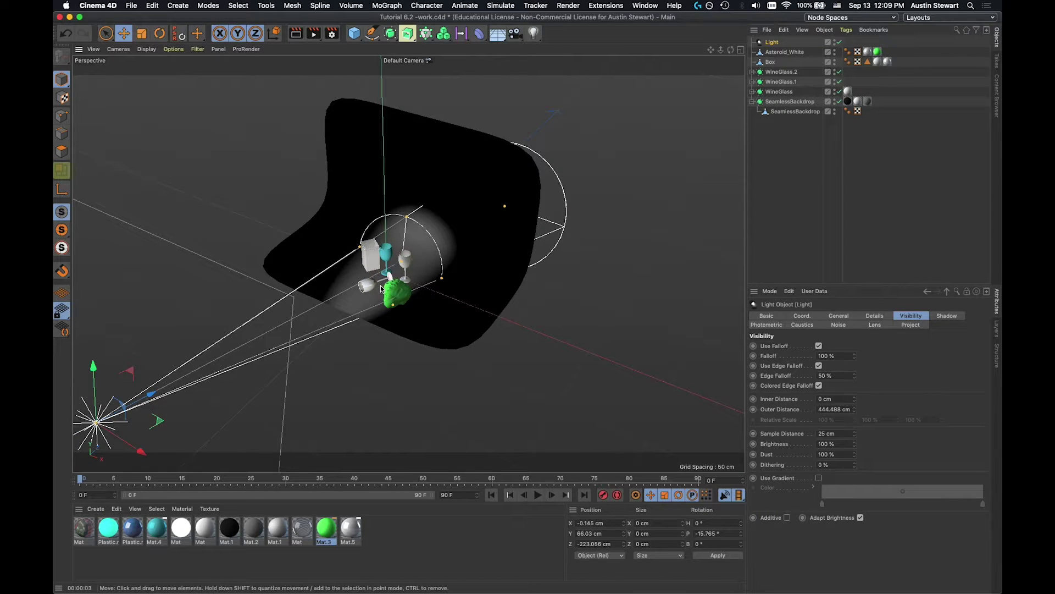
pyautogui.keyDown('alt'); pyautogui.moveTo(395, 319); pyautogui.dragTo(295, 272); pyautogui.keyUp('alt')
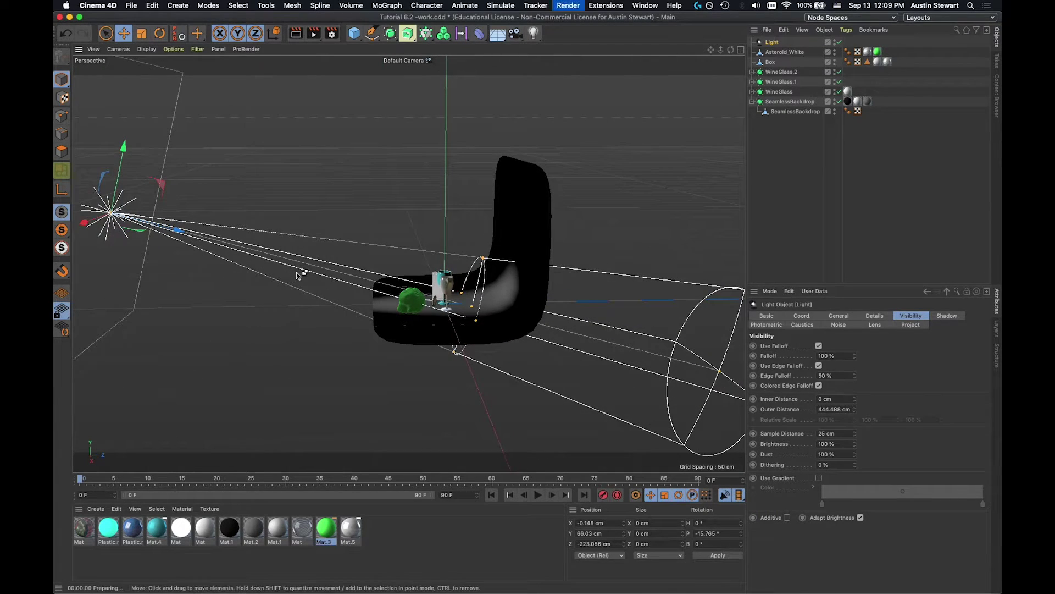
pyautogui.press('super+r')
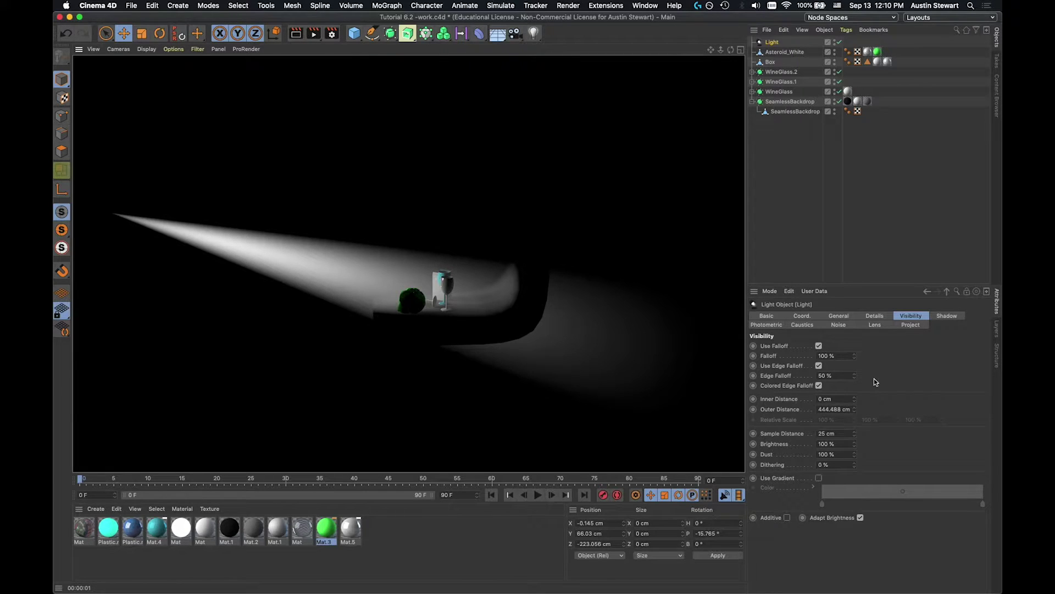
# Try a cyan light color with hue 182° and saturation 82%, and render the view
pyautogui.click(802, 317)
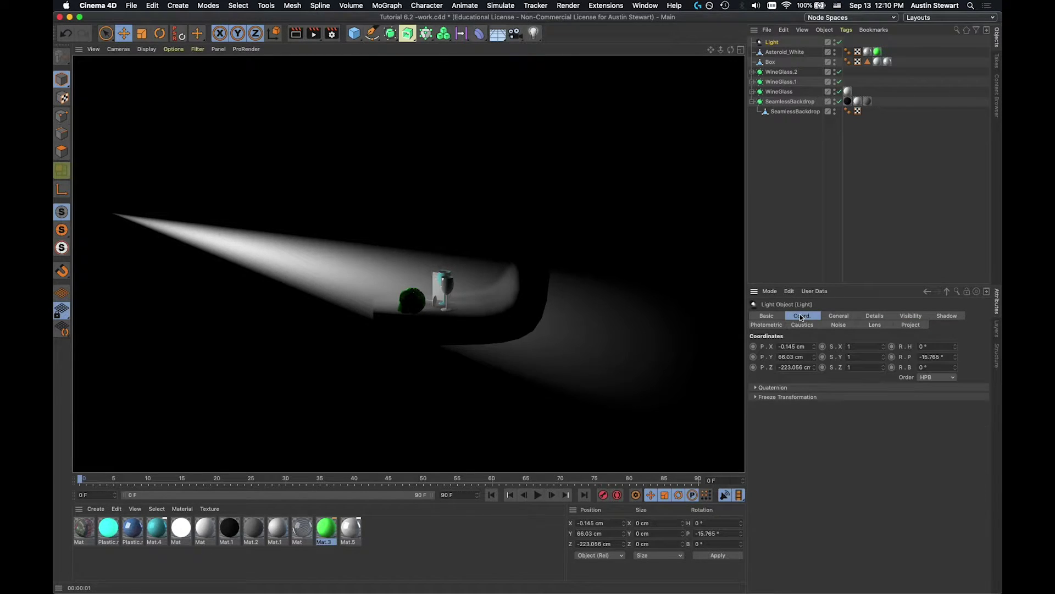
pyautogui.click(830, 317)
pyautogui.moveTo(955, 374)
pyautogui.mouseDown()
pyautogui.moveTo(928, 375)
pyautogui.moveTo(965, 382)
pyautogui.mouseUp()
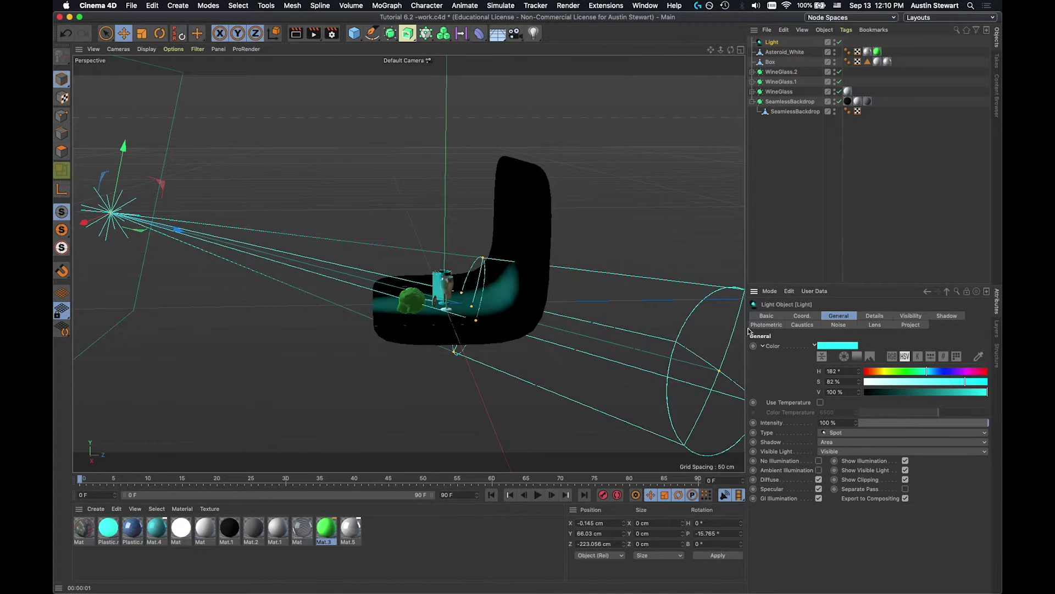
pyautogui.hotkey('ctrl', 'r')
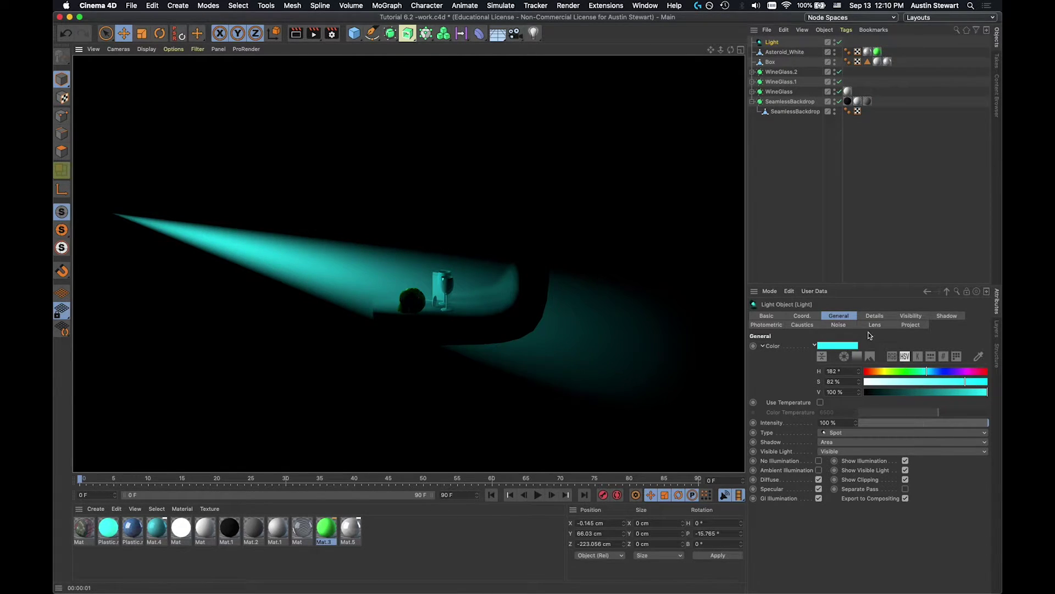
# Return the light color to white by setting its saturation to 0%
pyautogui.click(836, 344)
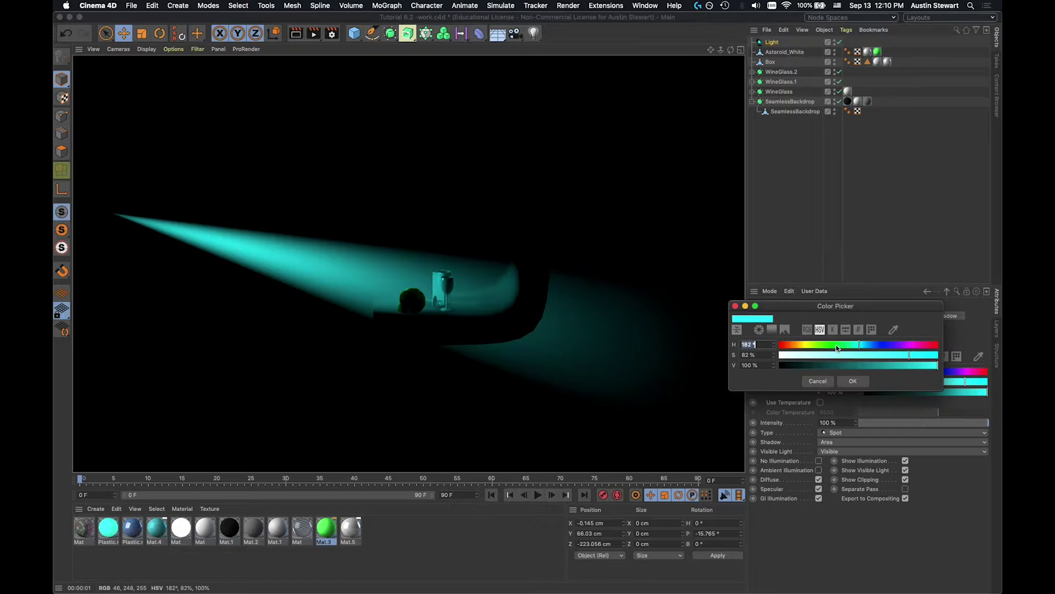
pyautogui.click(817, 381)
pyautogui.doubleClick(824, 383)
pyautogui.write('0')
pyautogui.press('Return')
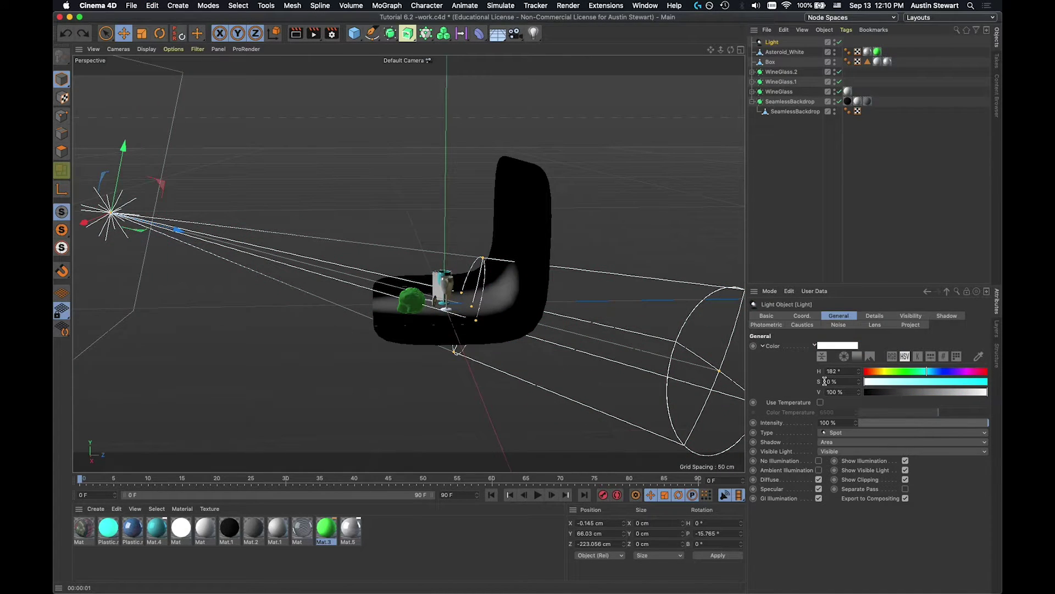
# Change the light's Visible Light type to Volumetric and render the view
pyautogui.click(831, 452)
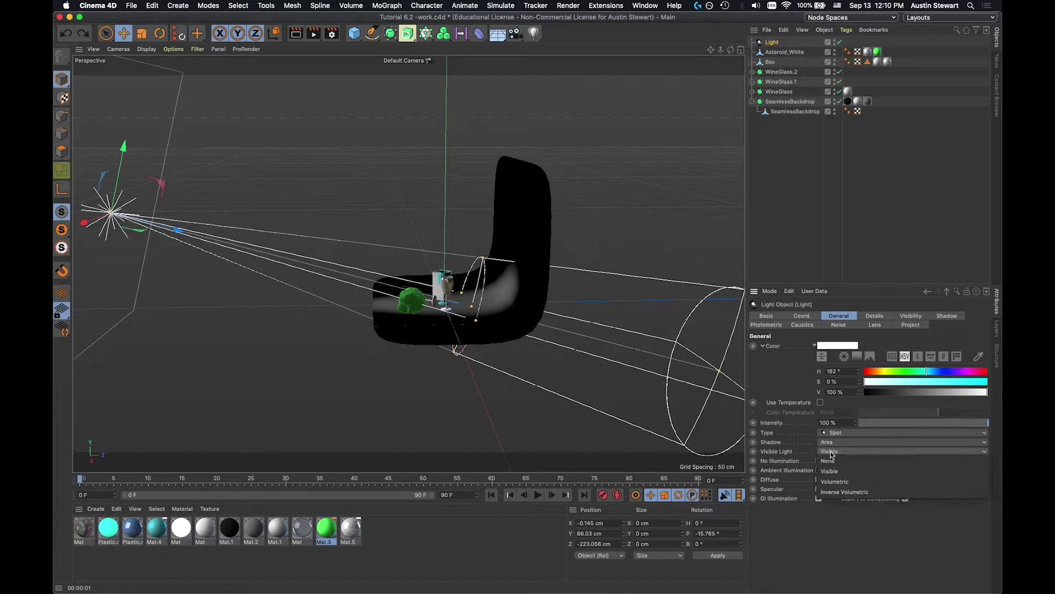
pyautogui.click(836, 481)
pyautogui.hotkey('ctrl', 'r')
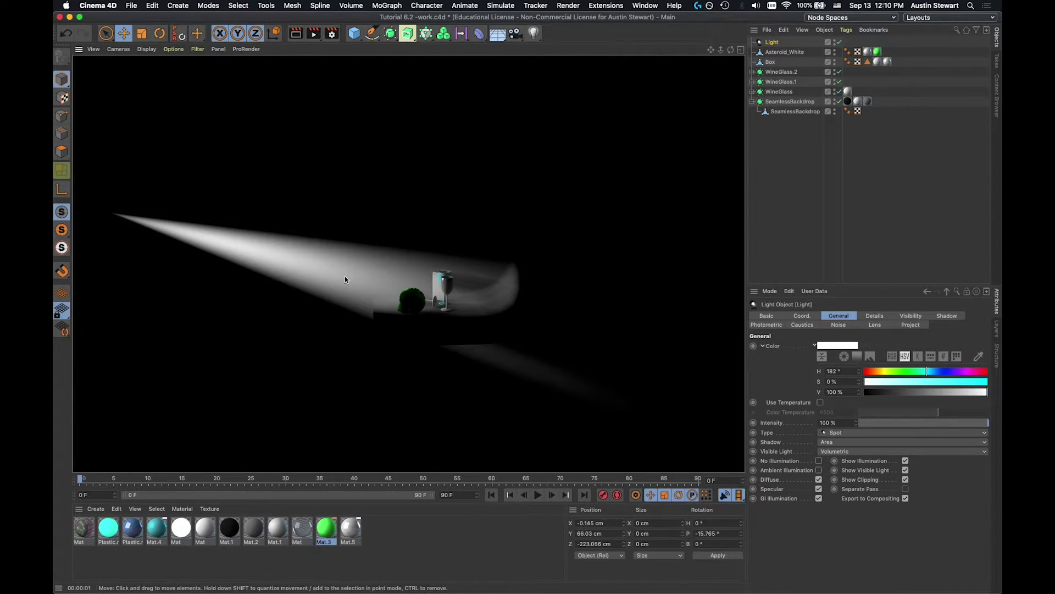
# Render close views of the objects from two angles to inspect the shadows they cast through the volumetric beam
pyautogui.click(450, 304)
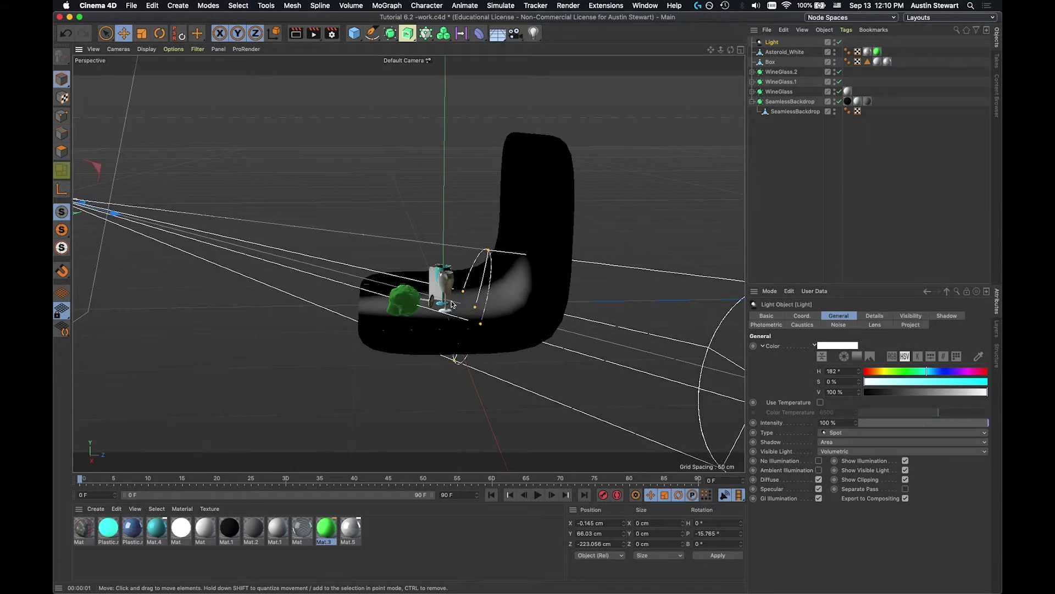
pyautogui.scroll(5, 451, 304)
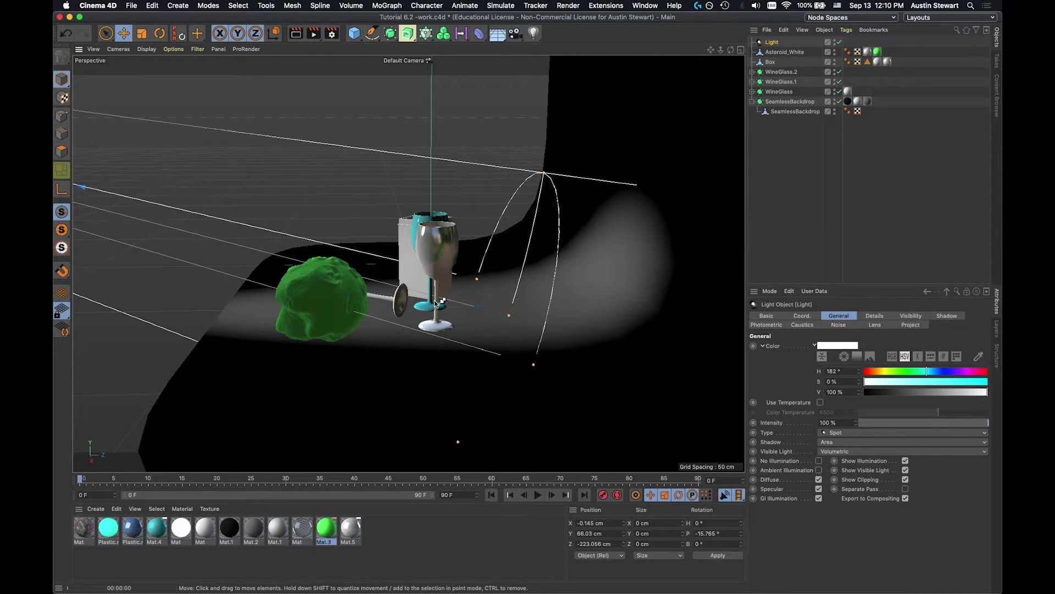
pyautogui.hotkey('ctrl', 'r')
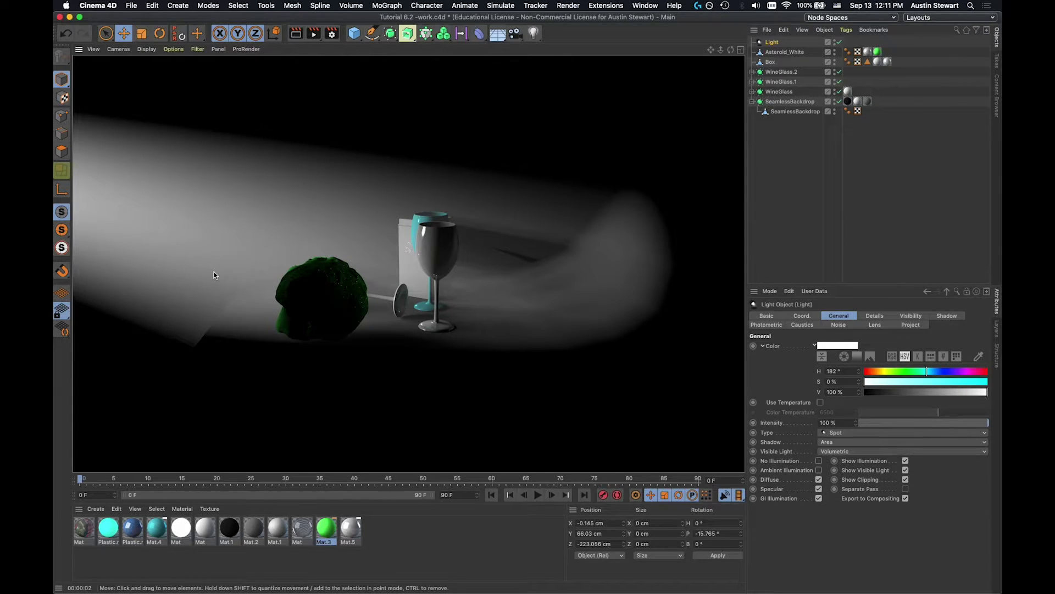
pyautogui.keyDown('alt'); pyautogui.moveTo(212, 276); pyautogui.dragTo(286, 279); pyautogui.keyUp('alt')
pyautogui.hotkey('ctrl', 'r')
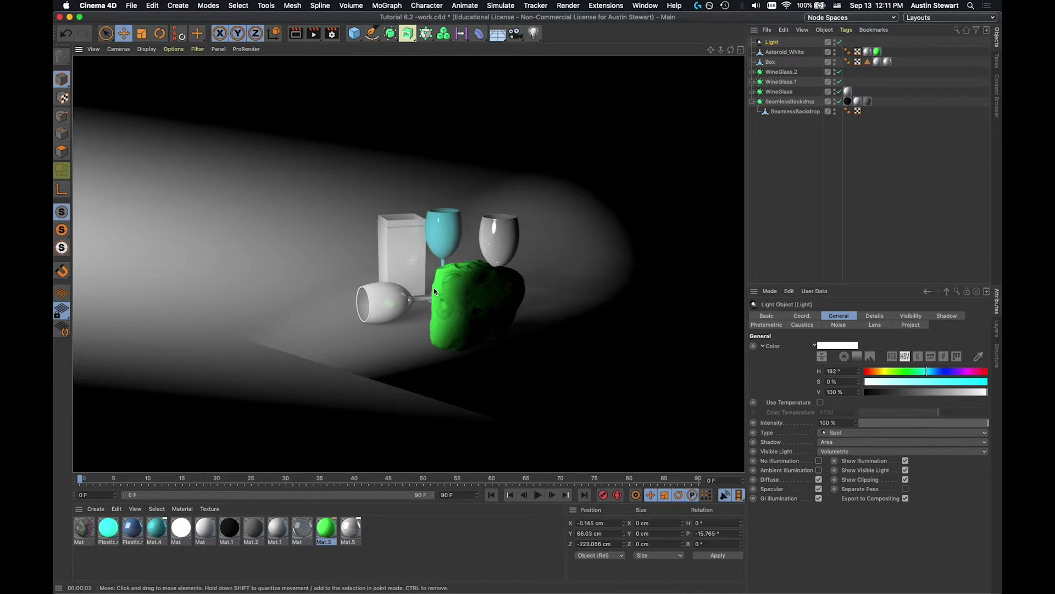
# Render the volumetric beam from farther away at several angles to examine how the objects and backdrop block it
pyautogui.scroll(-5, 434, 288)
pyautogui.scroll(2, 451, 284)
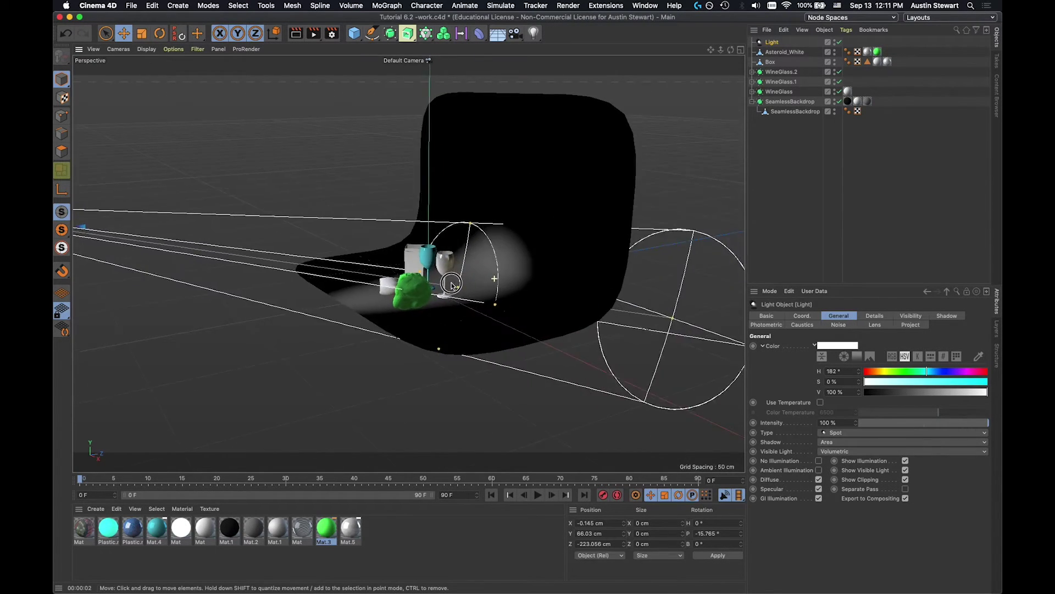
pyautogui.scroll(2, 452, 284)
pyautogui.press('super+r')
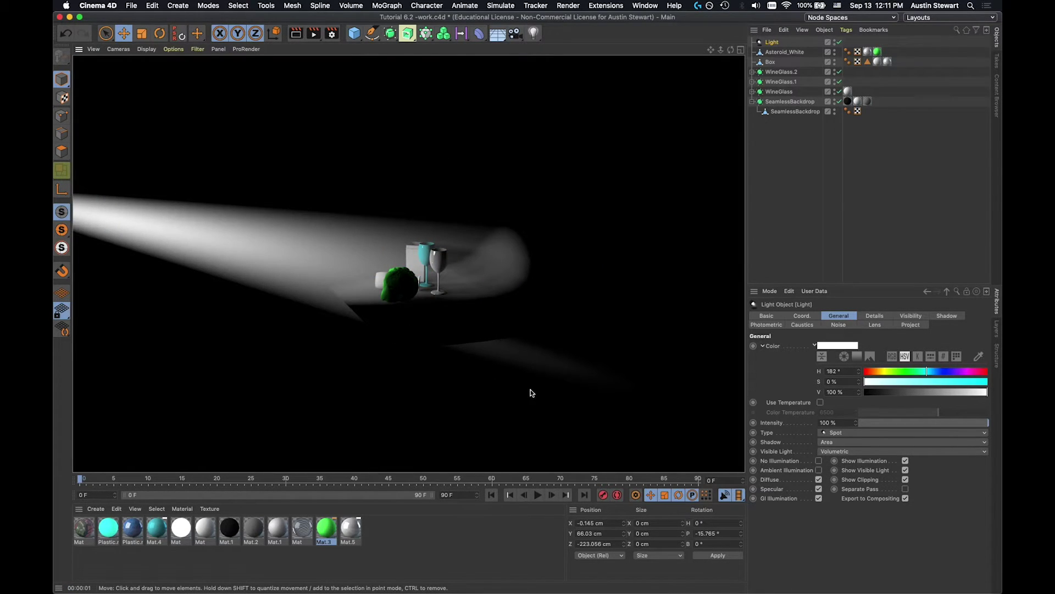
pyautogui.scroll(-3, 519, 374)
pyautogui.hotkey('ctrl', 'r')
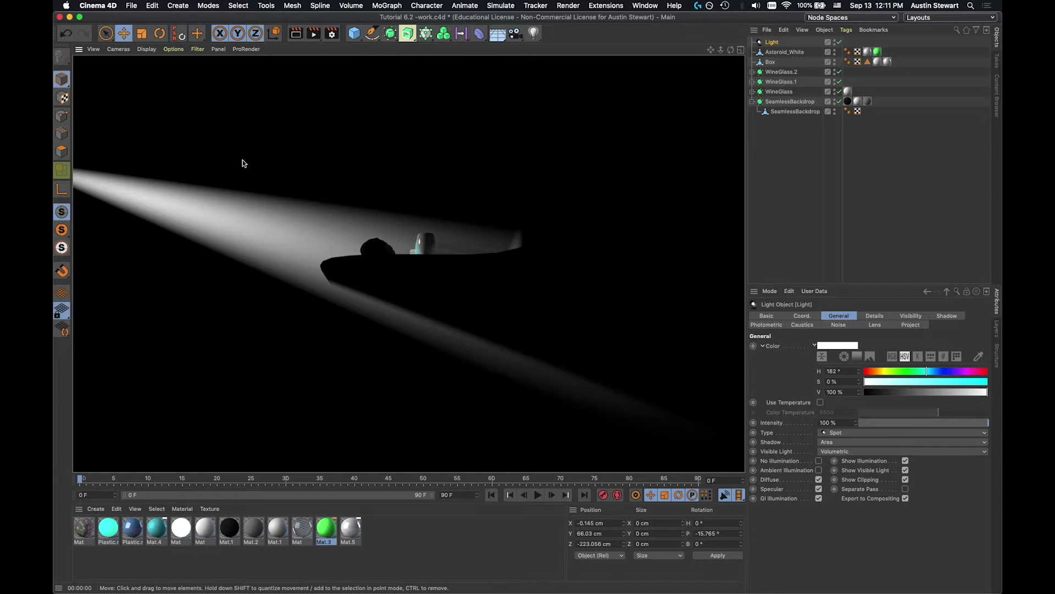
pyautogui.keyDown('alt'); pyautogui.moveTo(299, 231); pyautogui.dragTo(351, 278); pyautogui.keyUp('alt')
pyautogui.press('super+r')
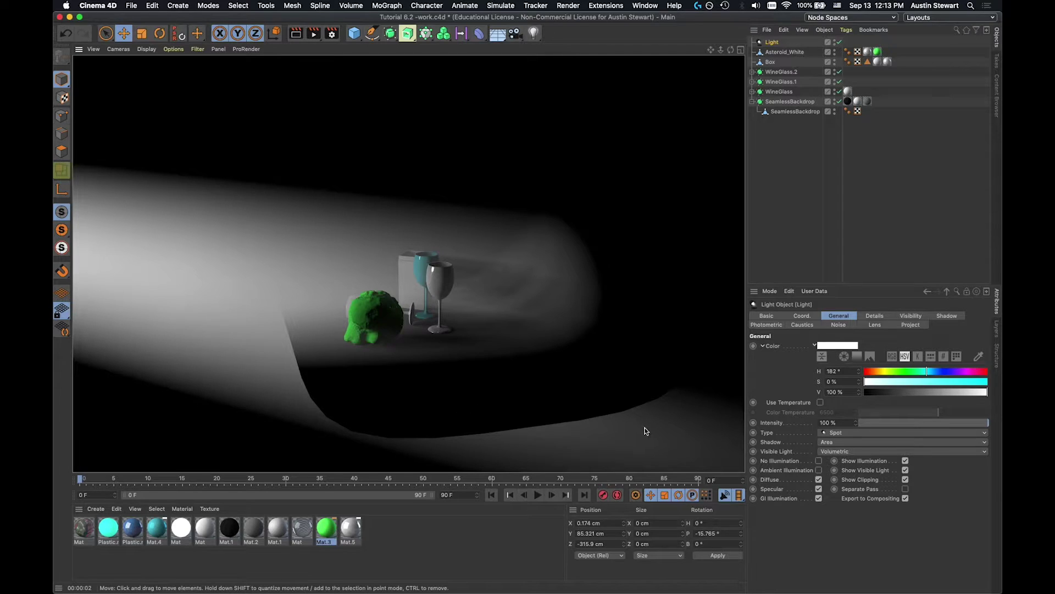
# Try the volumetric light's visibility brightness at 50% and render the view
pyautogui.click(911, 316)
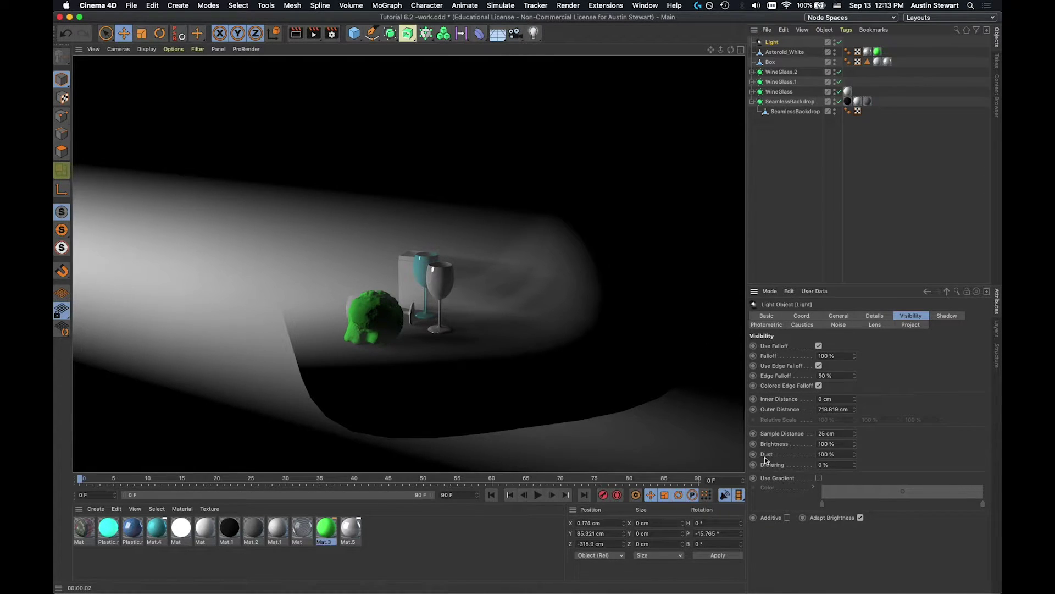
pyautogui.doubleClick(826, 444)
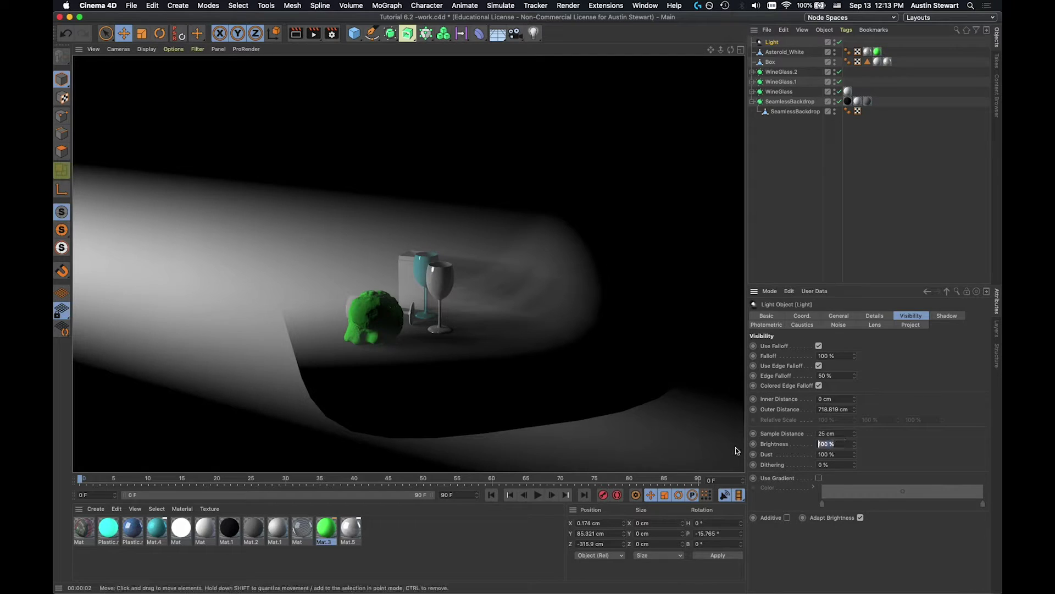
pyautogui.write('50')
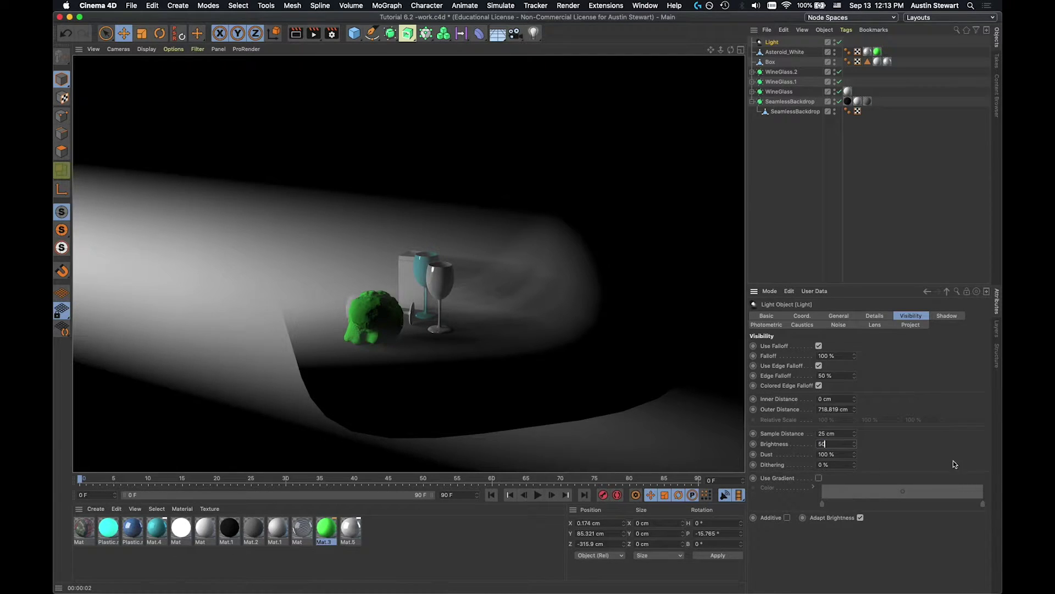
pyautogui.press('Return')
pyautogui.hotkey('ctrl', 'r')
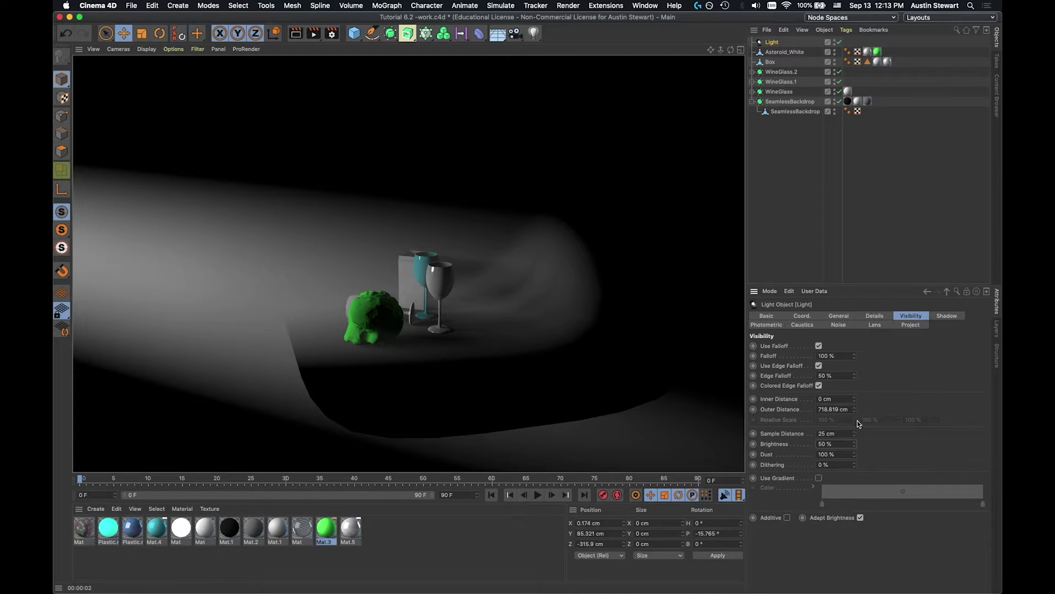
# Set the volumetric light's visibility brightness to 200% and render the view
pyautogui.doubleClick(842, 442)
pyautogui.write('200')
pyautogui.press('Return')
pyautogui.hotkey('ctrl', 'r')
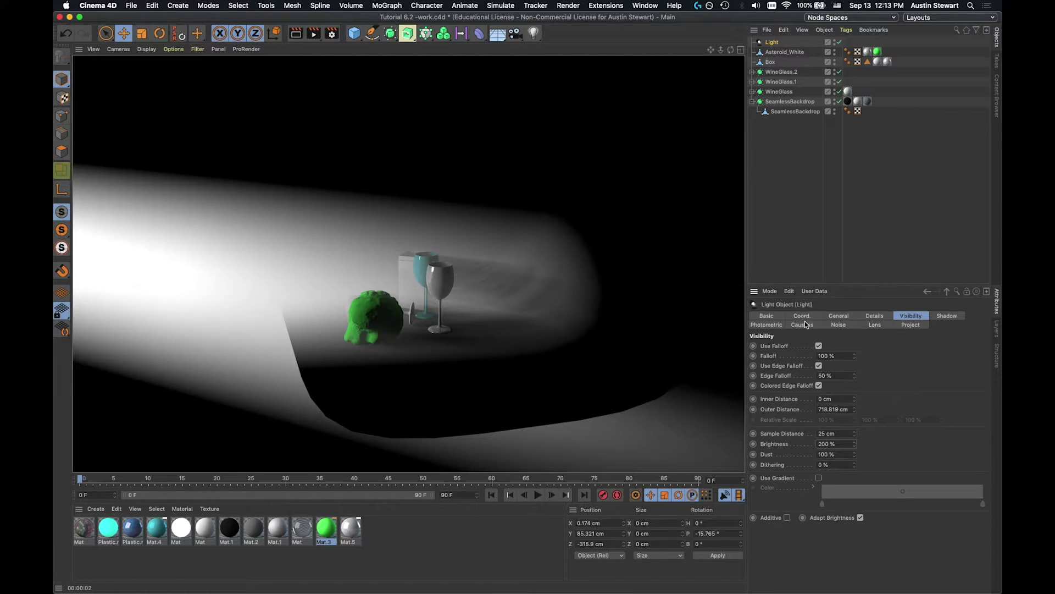
# Apply Visibility noise to the spot light's volumetric beam and render the view
pyautogui.click(845, 324)
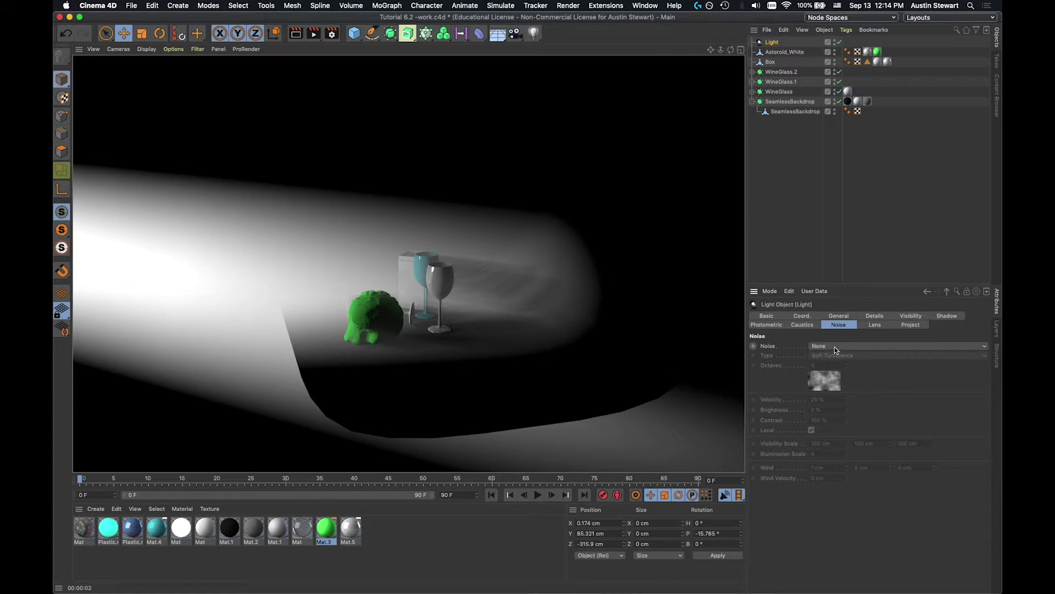
pyautogui.click(834, 346)
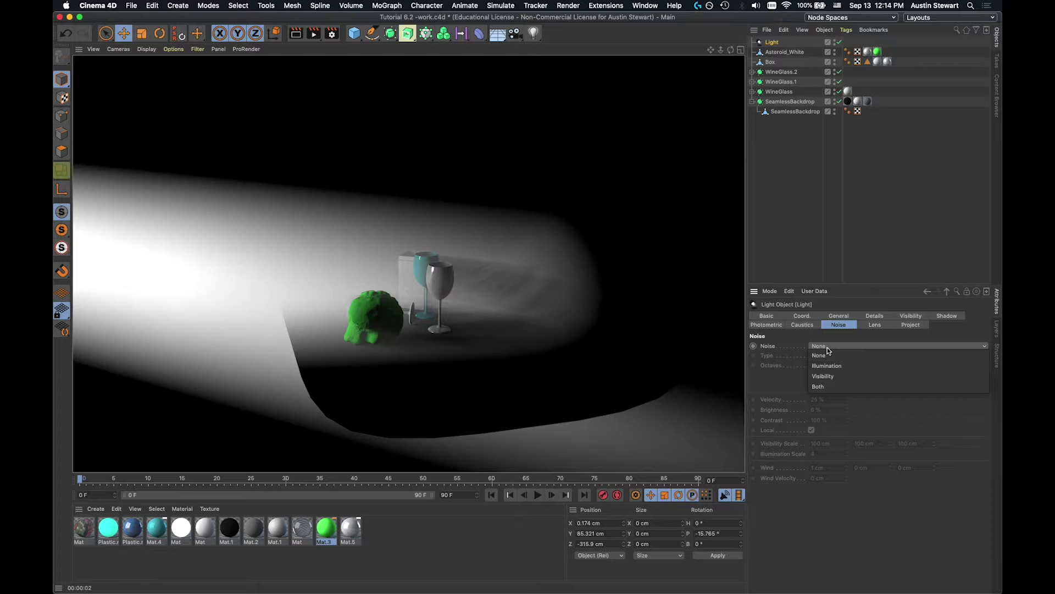
pyautogui.click(834, 377)
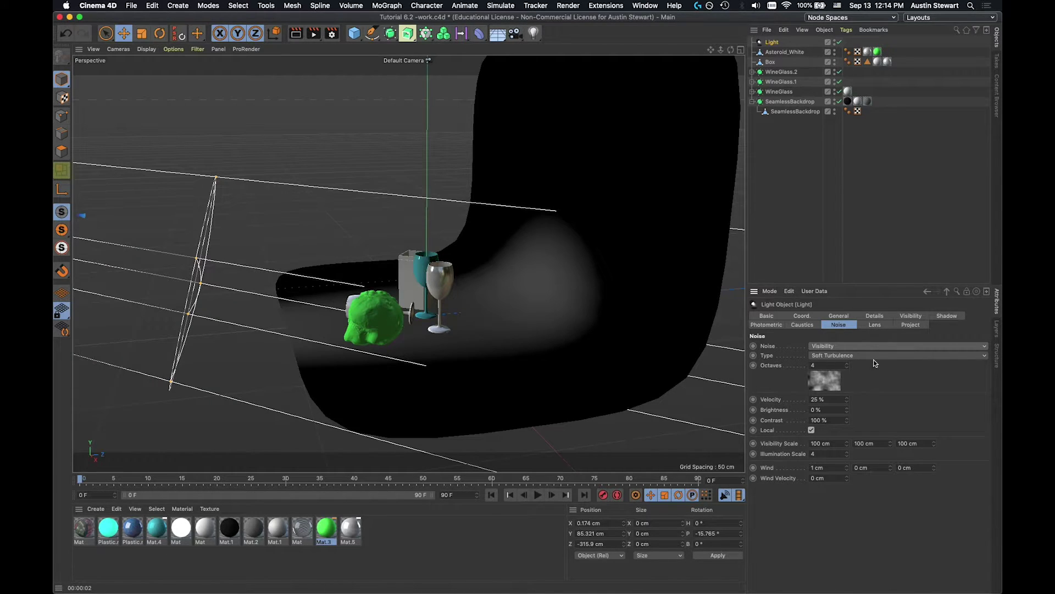
pyautogui.scroll(-3, 469, 297)
pyautogui.press('super+r')
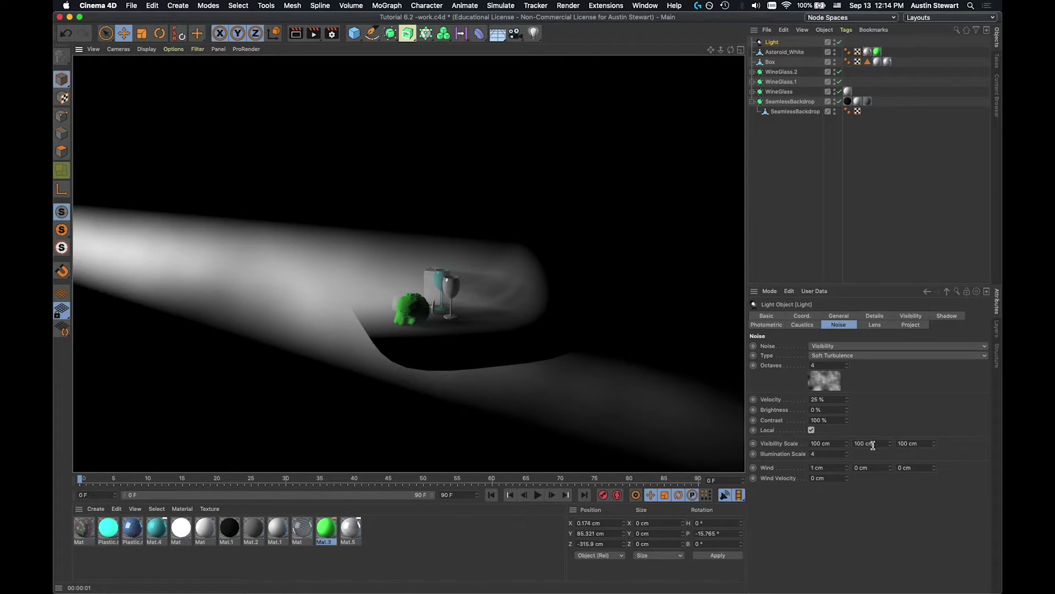
# Set the noise's Visibility Scale to 25 cm on all three axes and render the view
pyautogui.doubleClick(831, 443)
pyautogui.write('25')
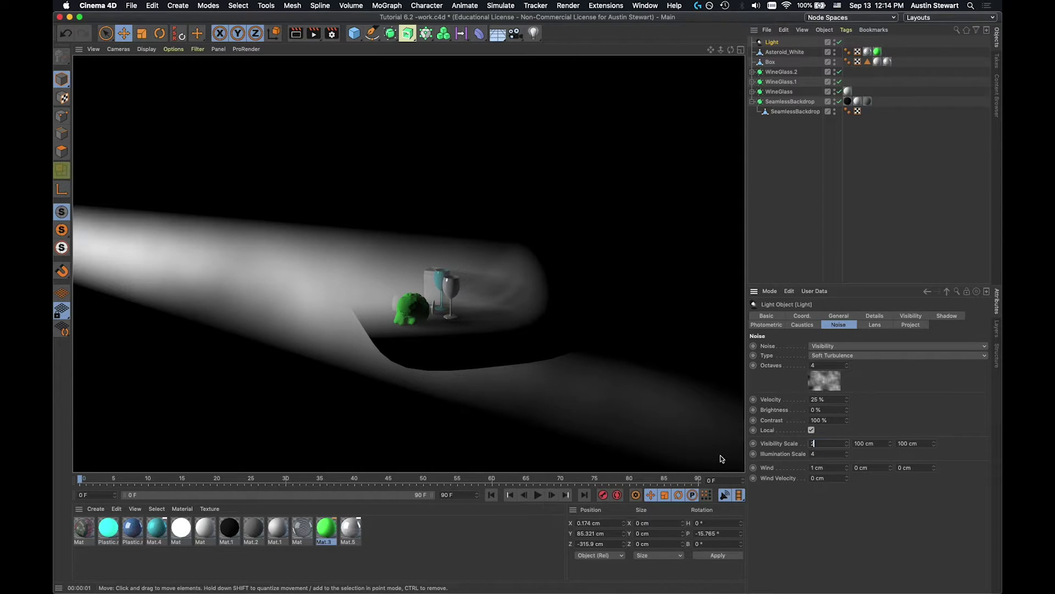
pyautogui.press('Tab')
pyautogui.write('25')
pyautogui.press('Tab')
pyautogui.write('25')
pyautogui.press('Tab')
pyautogui.hotkey('ctrl', 'r')
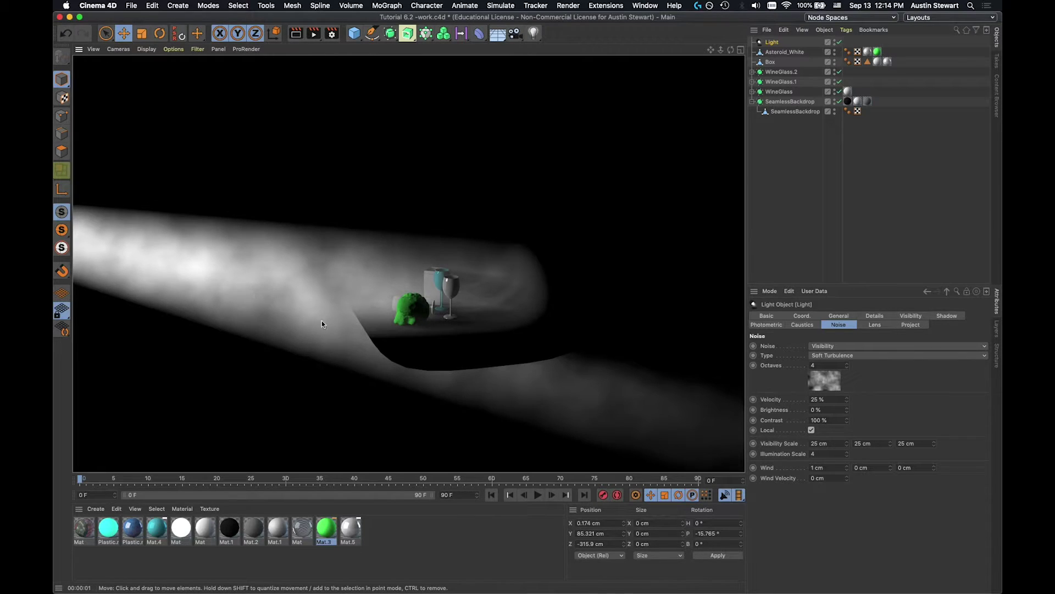
# Look up the light's Illumination Scale setting in the help documentation, then close the help
pyautogui.rightClick(787, 453)
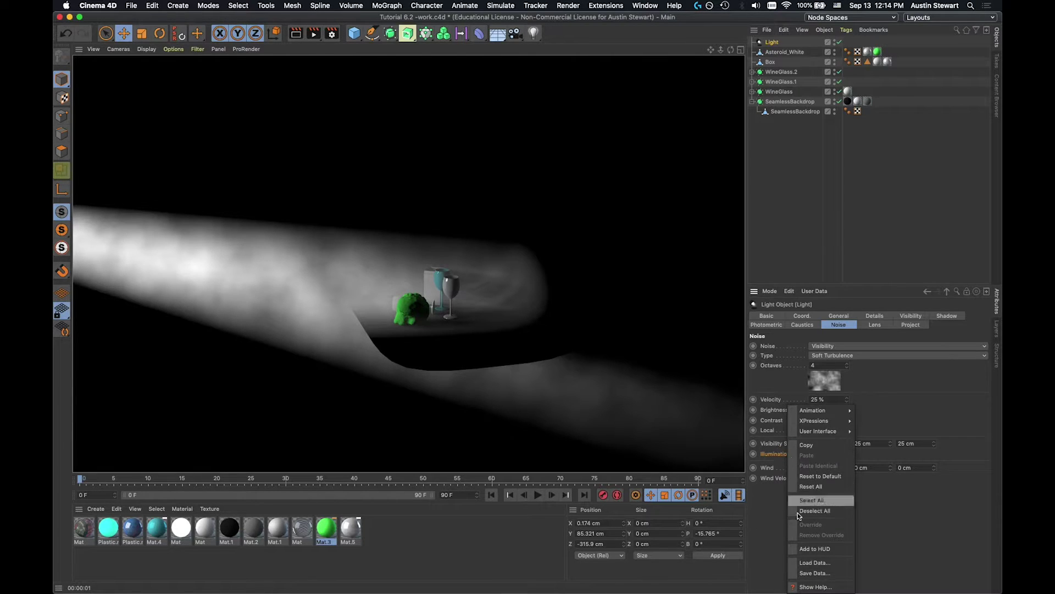
pyautogui.click(808, 587)
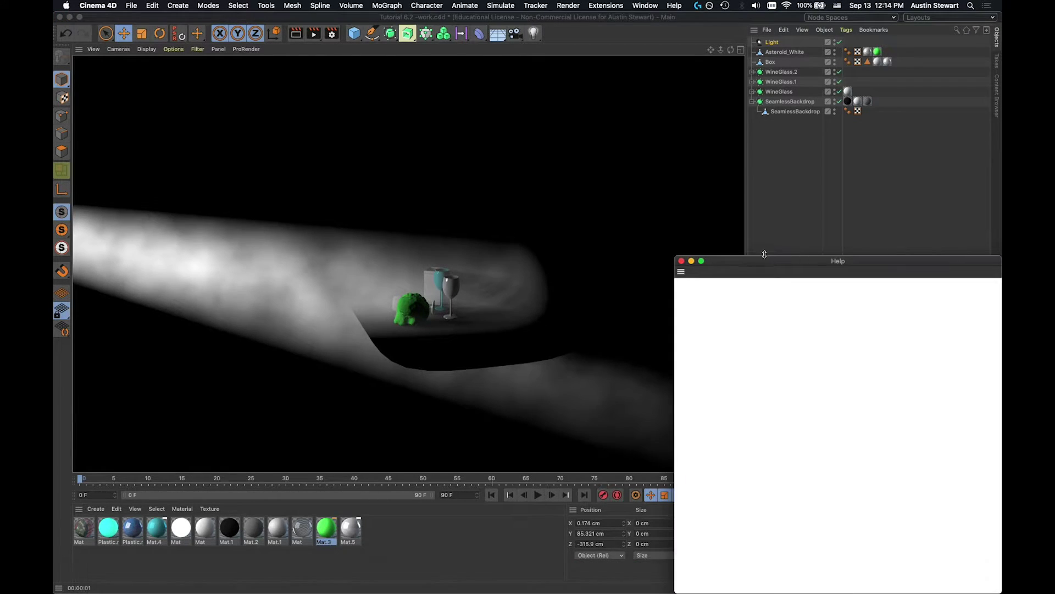
pyautogui.moveTo(770, 262); pyautogui.dragTo(561, 114)
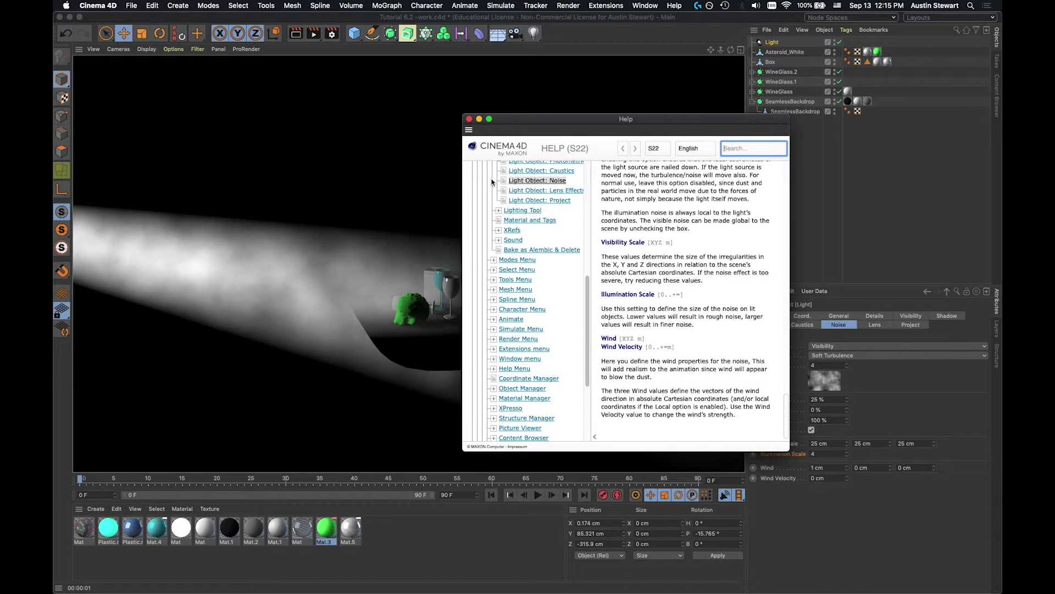
pyautogui.click(469, 119)
# Render a closer view of the objects from another angle to examine the noise in the beam
pyautogui.keyDown('alt'); pyautogui.moveTo(441, 284); pyautogui.dragTo(414, 283); pyautogui.keyUp('alt')
pyautogui.keyDown('alt'); pyautogui.moveTo(414, 284); pyautogui.dragTo(460, 285, button='right'); pyautogui.keyUp('alt')
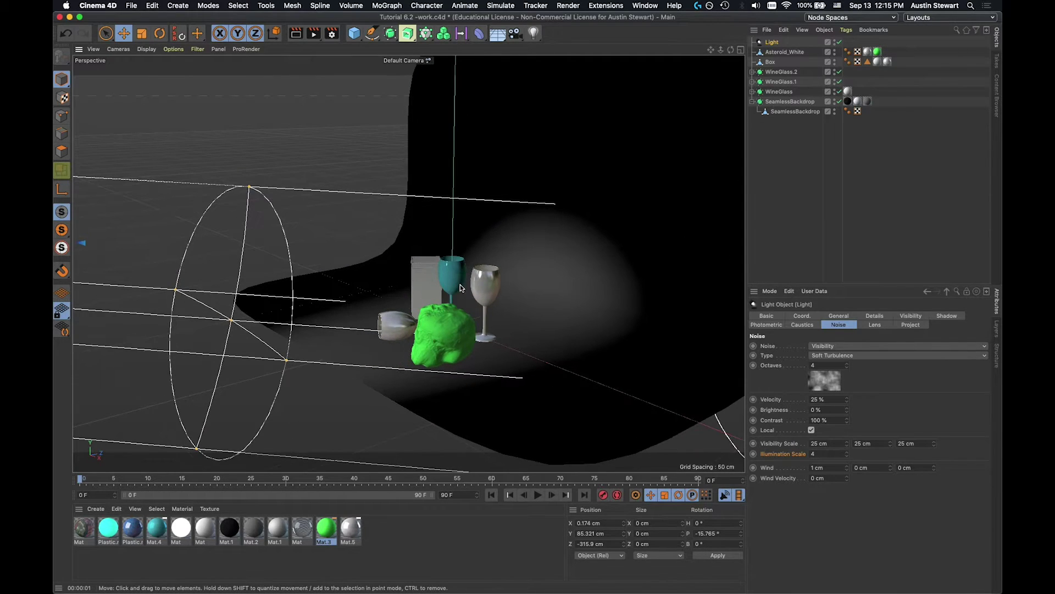
pyautogui.hotkey('alt', 'r')
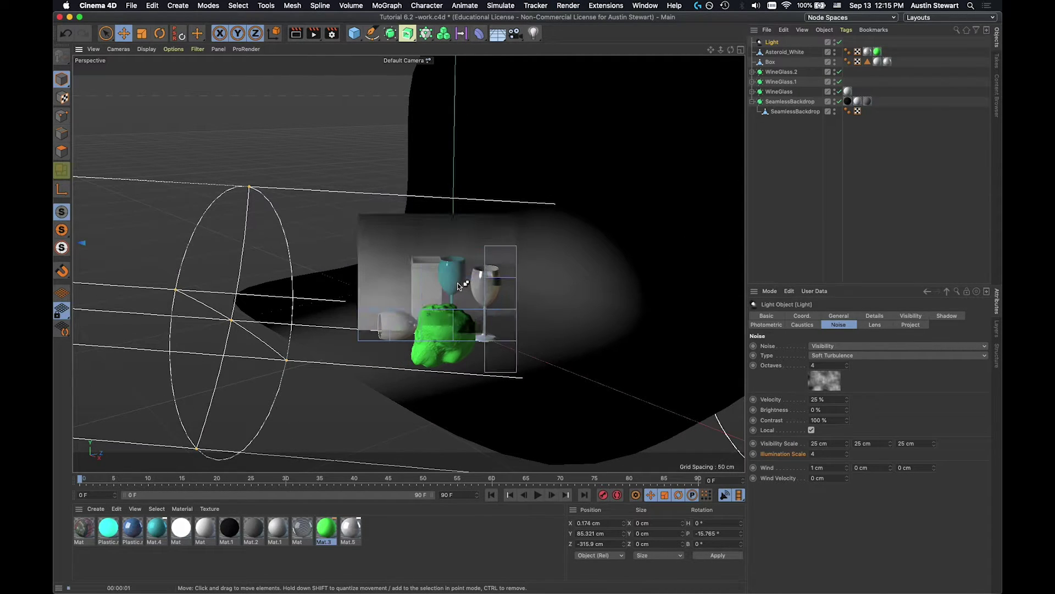
pyautogui.hotkey('ctrl', 'r')
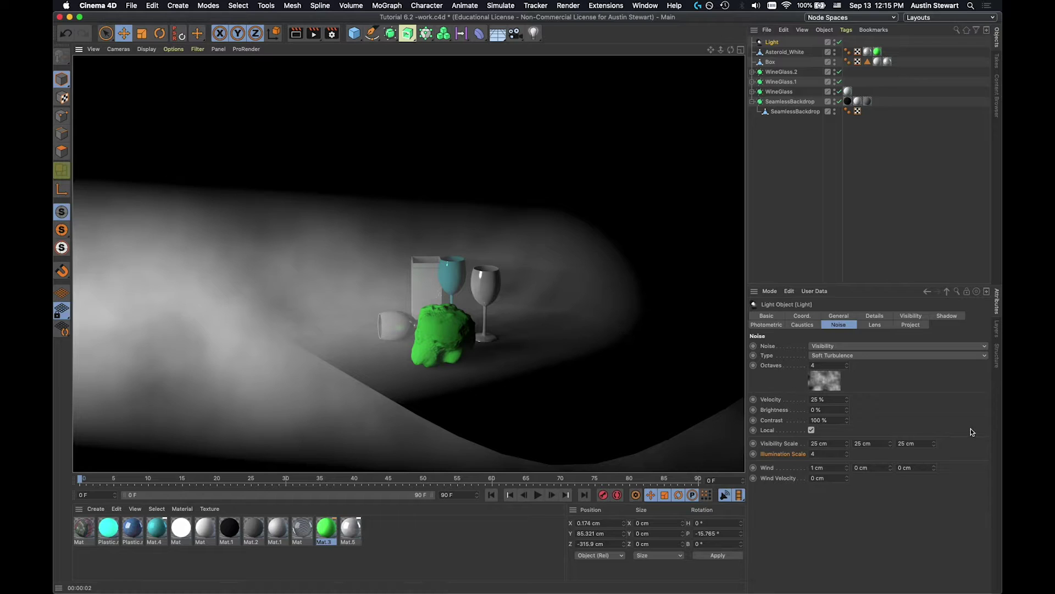
# Switch the light's noise to Illumination, set Visible Light to None, and render the view
pyautogui.click(849, 347)
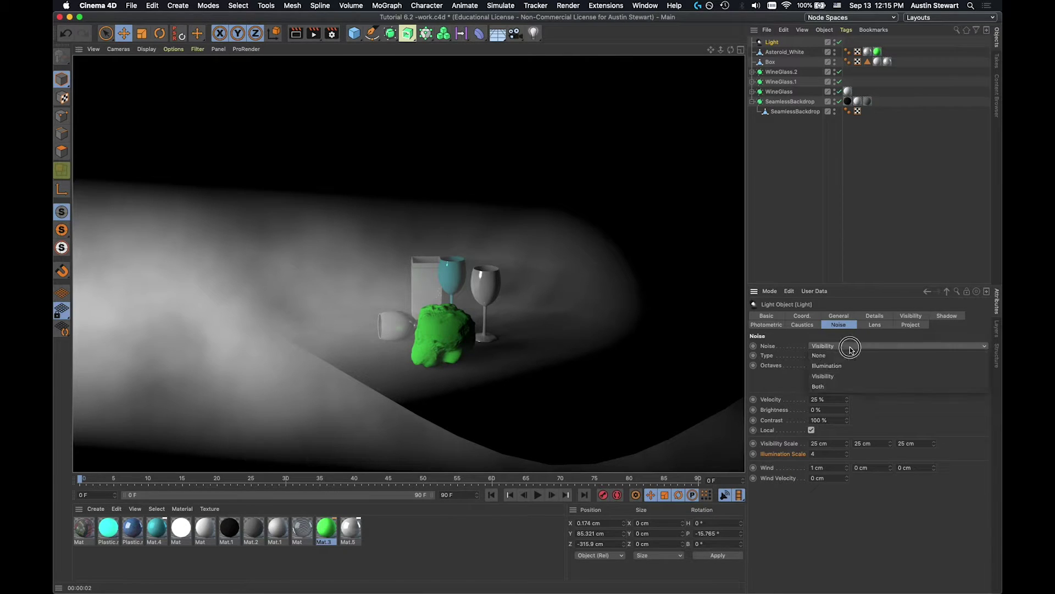
pyautogui.click(848, 365)
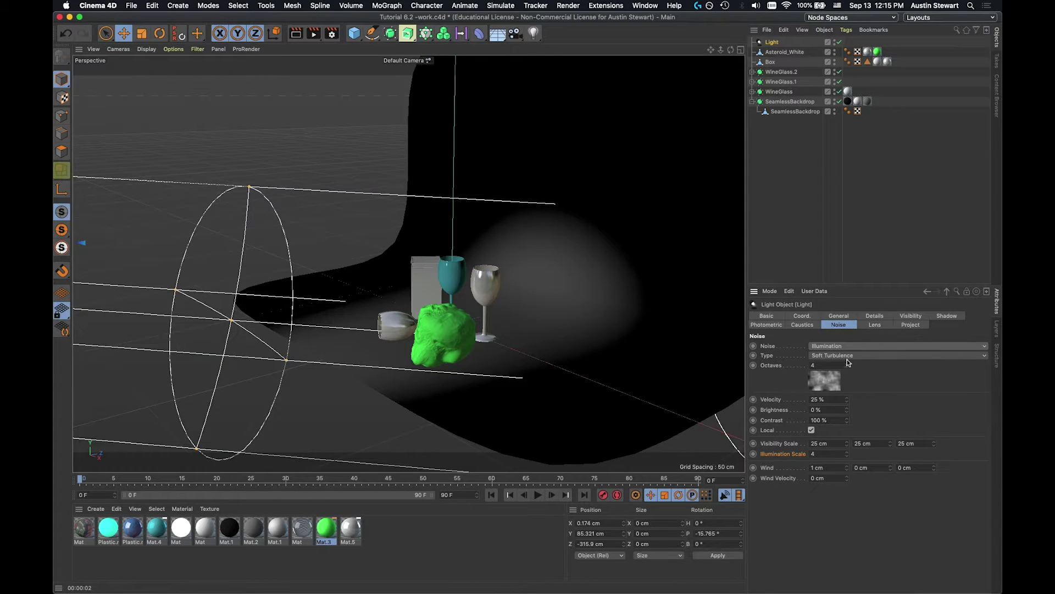
pyautogui.click(834, 316)
pyautogui.click(833, 453)
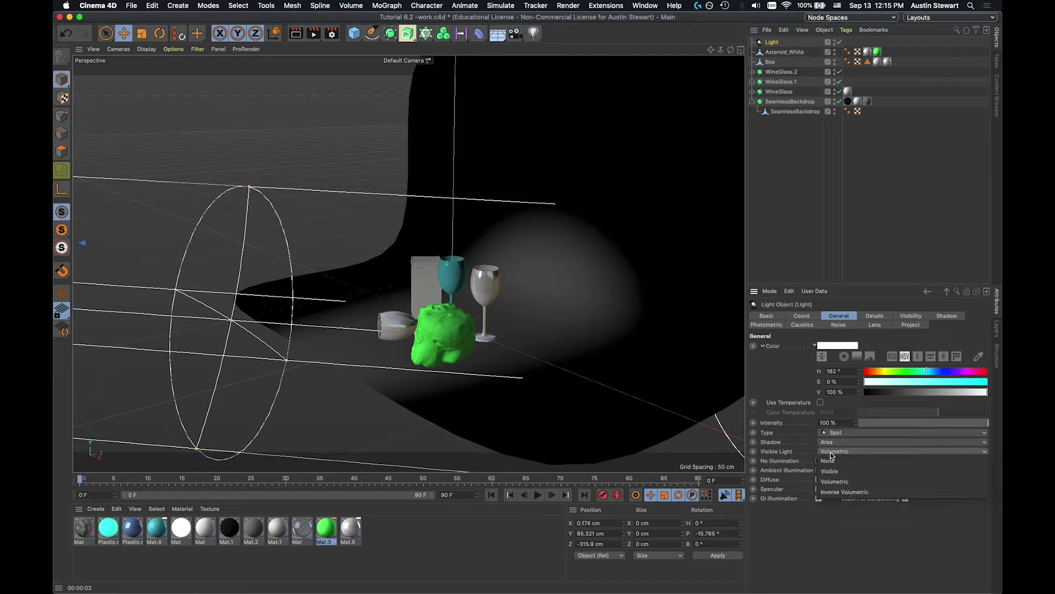
pyautogui.click(833, 462)
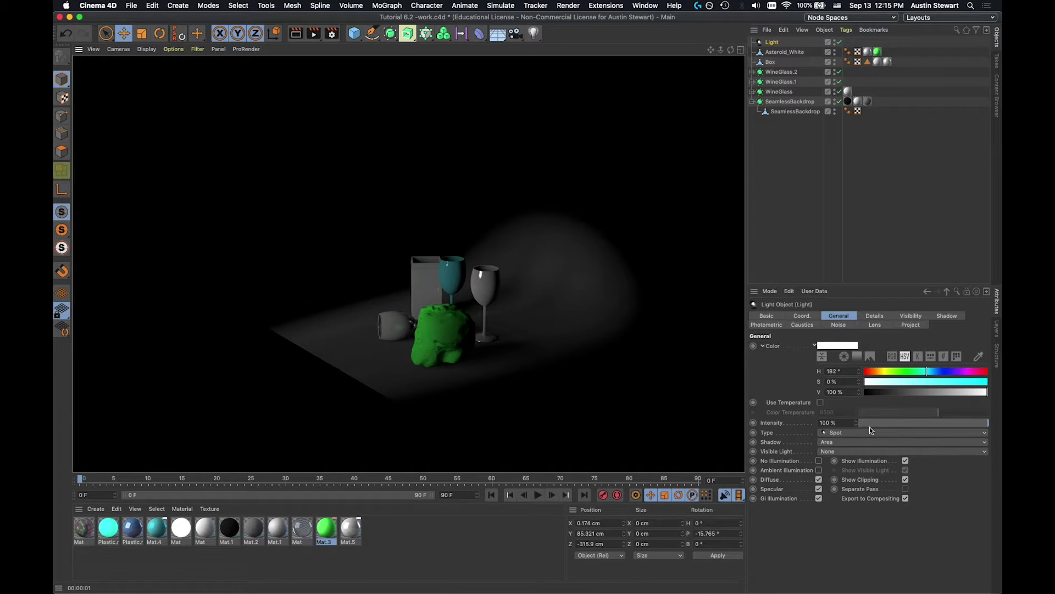
# Extend the spot light's falloff radius past the objects to about 500 cm and render from another angle
pyautogui.click(771, 42)
pyautogui.moveTo(237, 319); pyautogui.dragTo(695, 401)
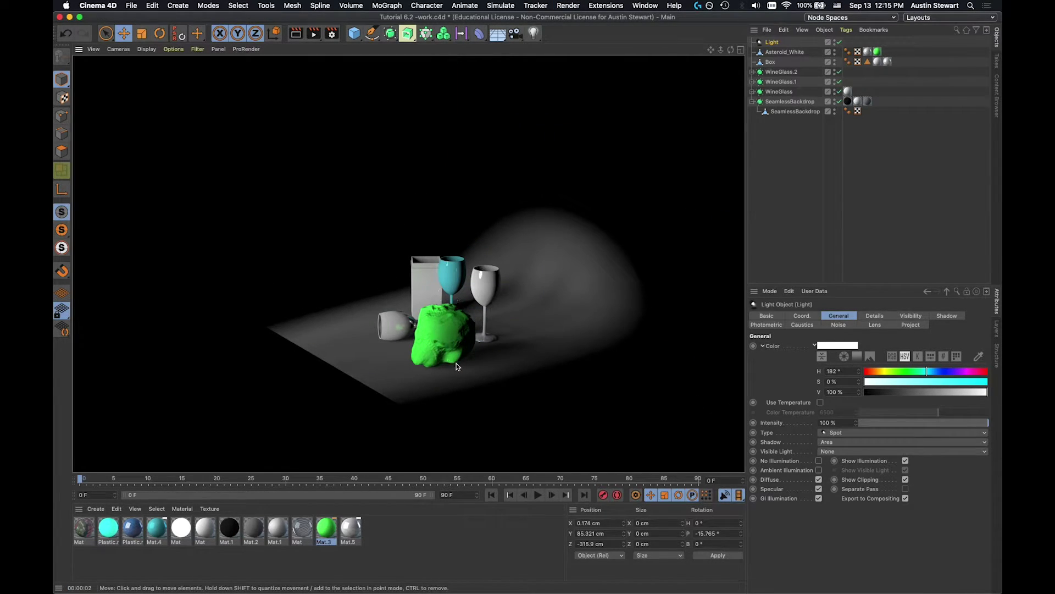
pyautogui.keyDown('alt'); pyautogui.moveTo(393, 340); pyautogui.dragTo(433, 345); pyautogui.keyUp('alt')
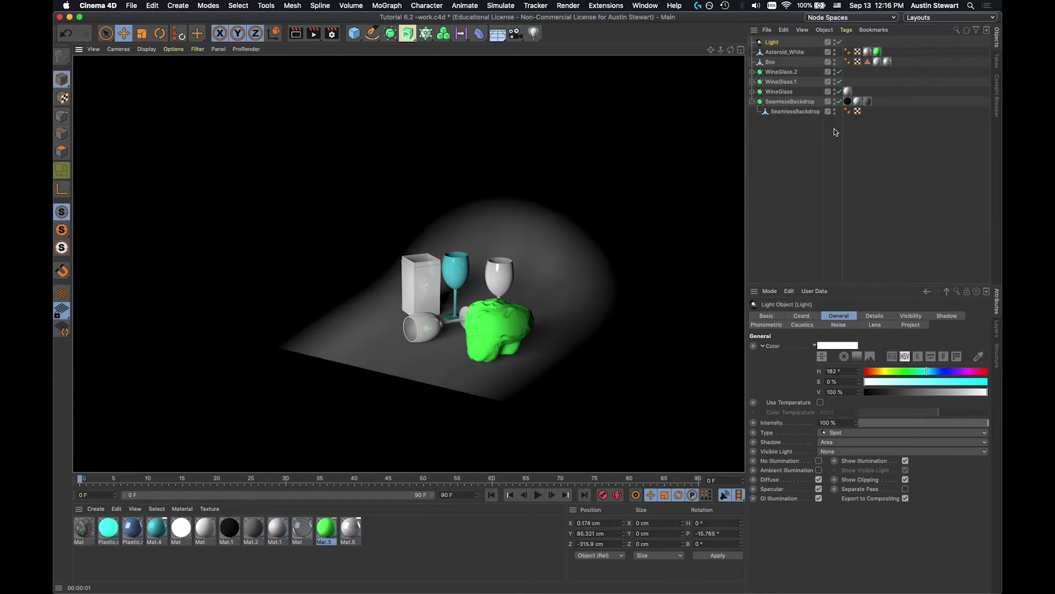
# Move the light Mat material tag to the end of the SeamlessBackdrop's tags and render the view
pyautogui.click(867, 101)
pyautogui.press('super+r')
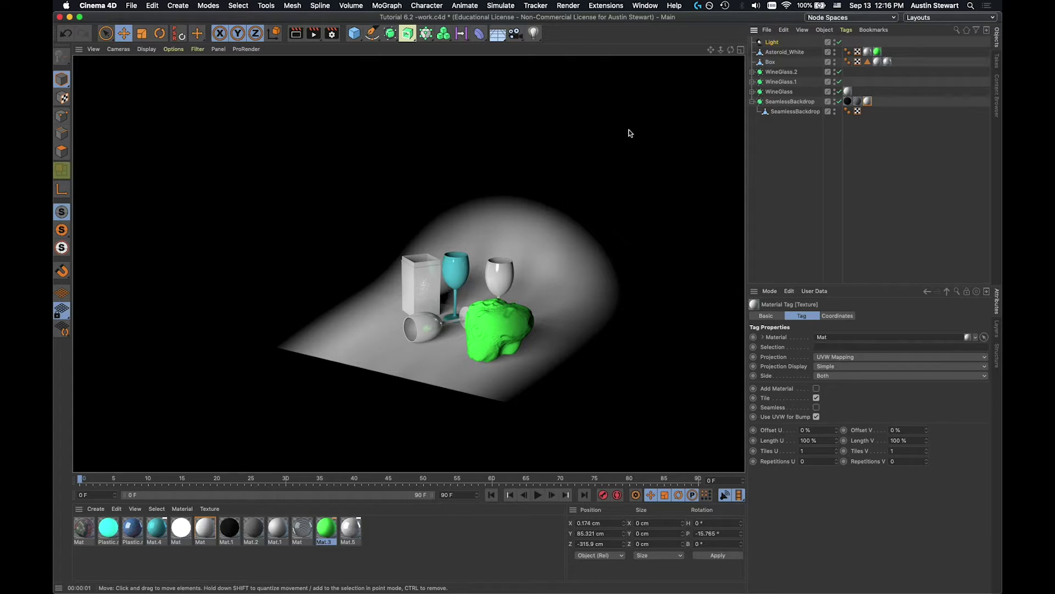
# Widen the spot light's cone to an outer angle of about 31.5° and render the noise across the backdrop
pyautogui.click(772, 42)
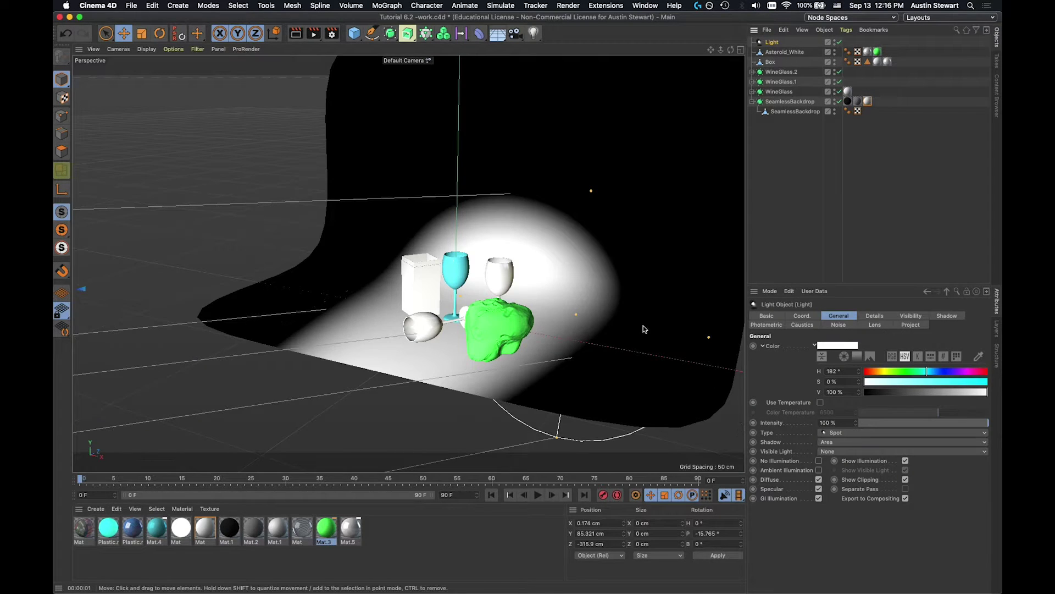
pyautogui.moveTo(709, 337); pyautogui.dragTo(545, 306)
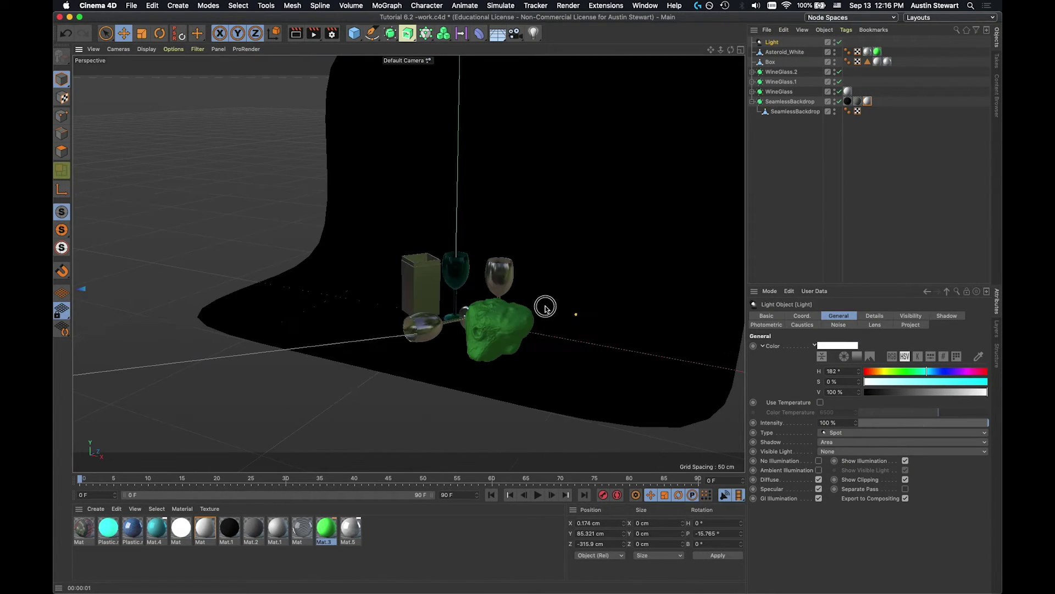
pyautogui.press('super+z')
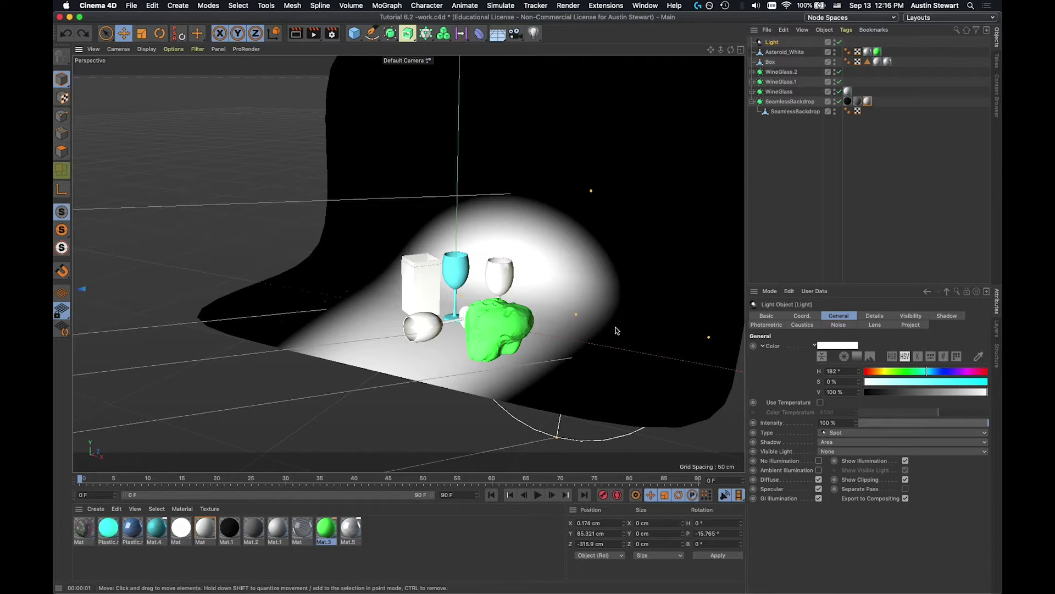
pyautogui.moveTo(708, 339); pyautogui.dragTo(744, 344)
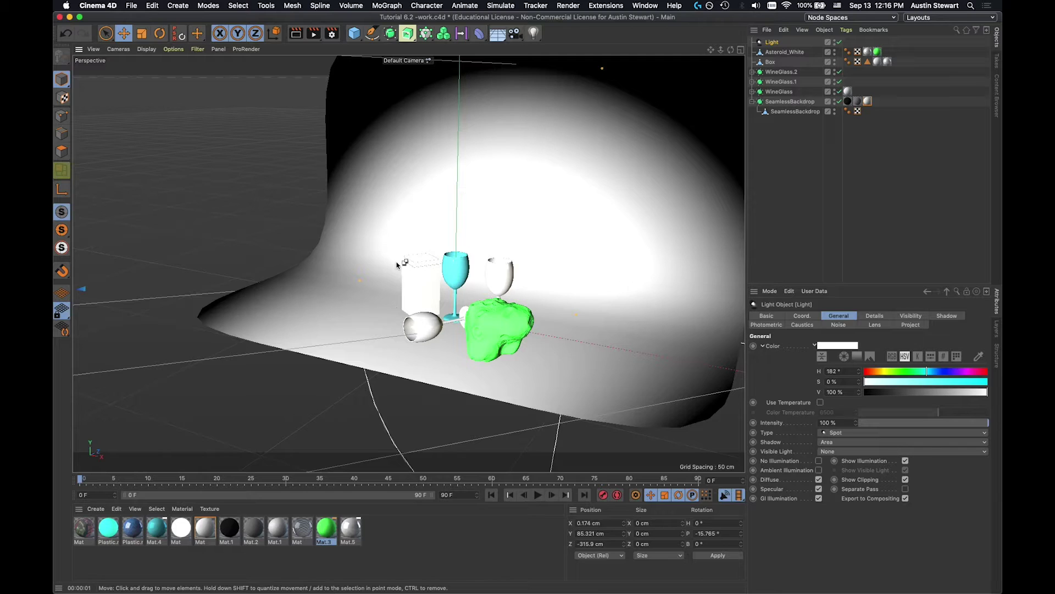
pyautogui.hotkey('alt', 'r')
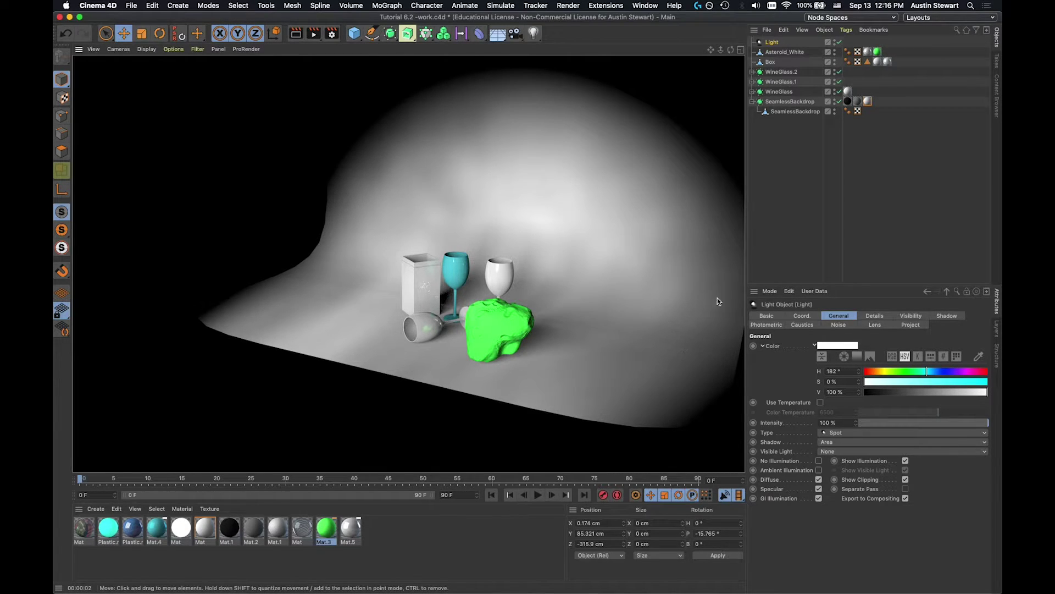
# Try a noise contrast of 200% on the light, render the view, and return the contrast to 100%
pyautogui.click(908, 316)
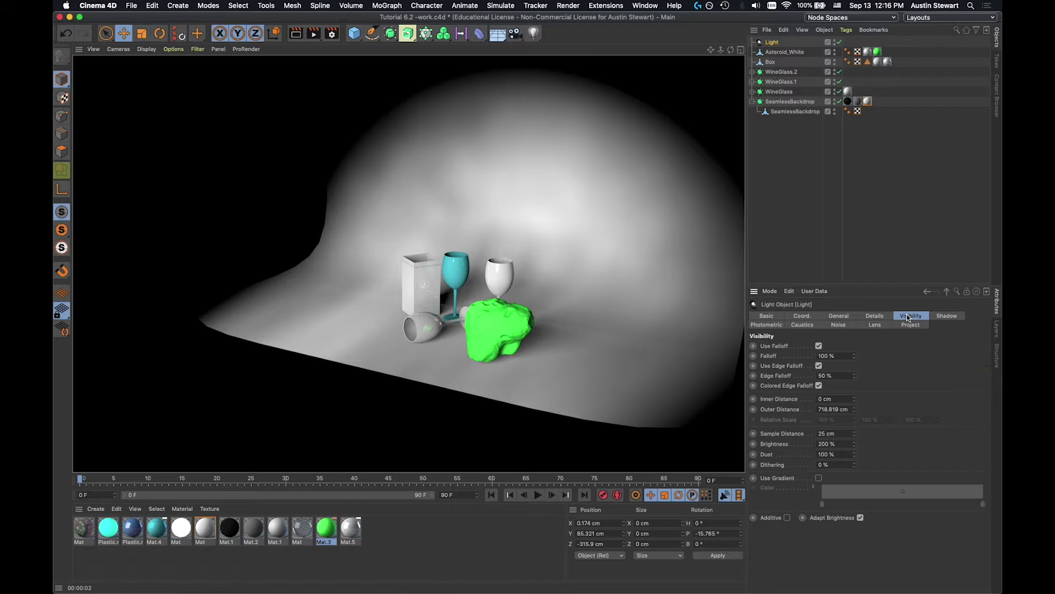
pyautogui.click(836, 325)
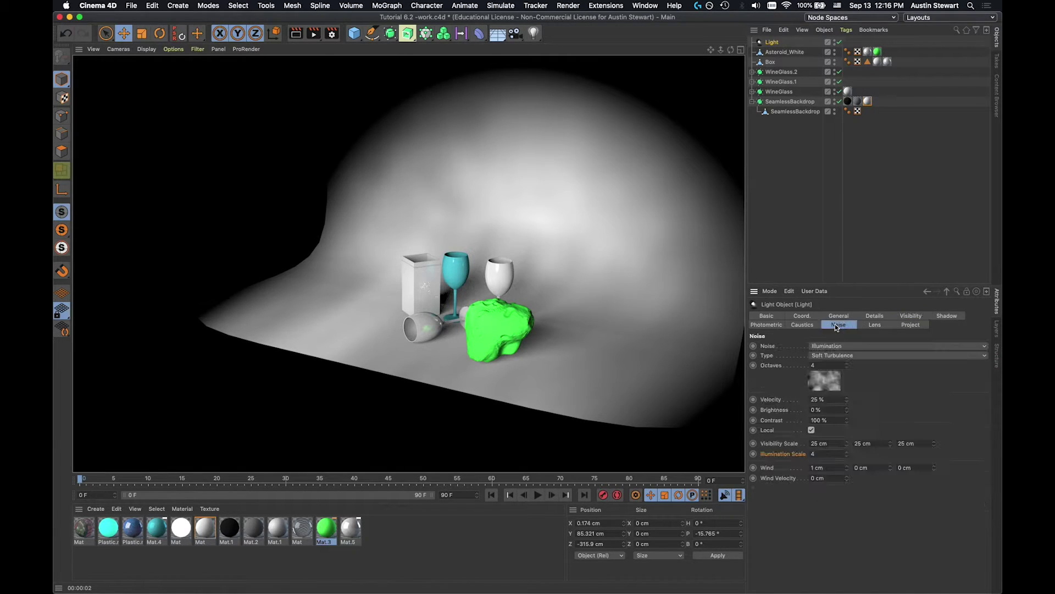
pyautogui.click(833, 420)
pyautogui.write('200')
pyautogui.press('Return')
pyautogui.hotkey('ctrl', 'r')
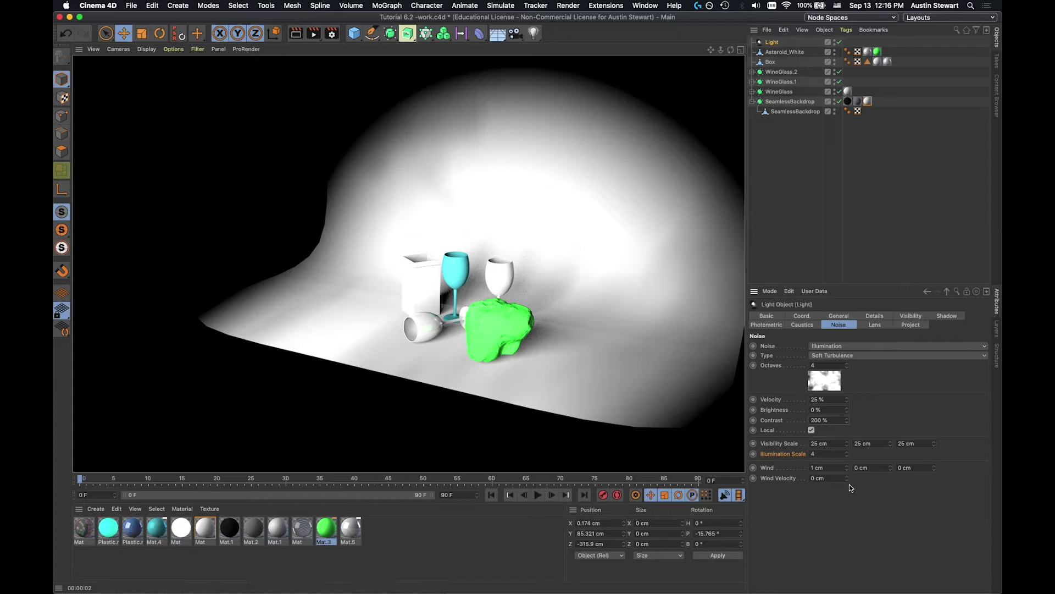
pyautogui.click(825, 420)
pyautogui.write('100')
pyautogui.press('Return')
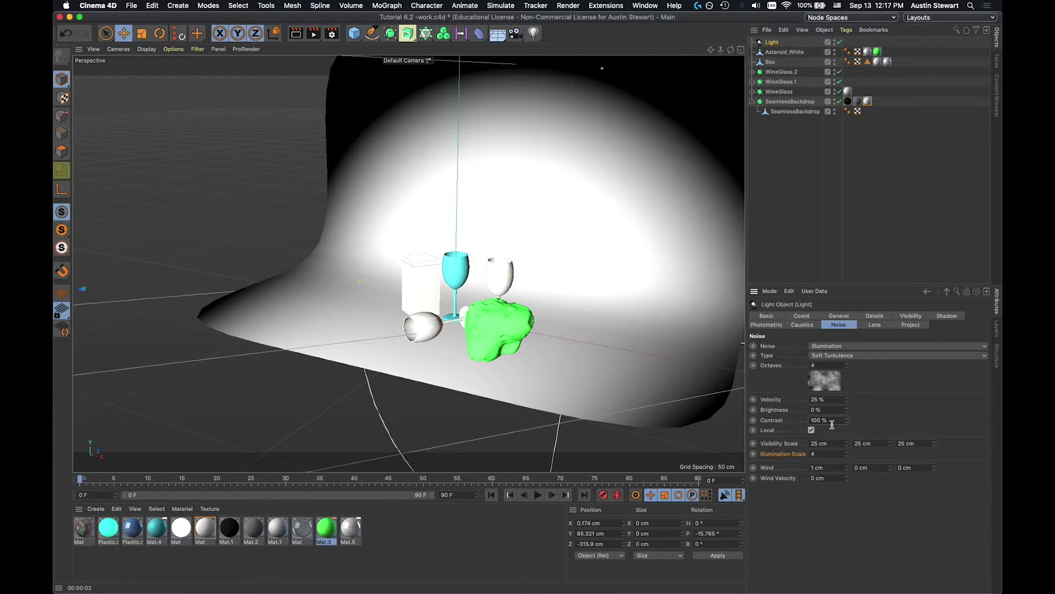
# Try a noise brightness of 10% on the light
pyautogui.click(818, 409)
pyautogui.write('10')
pyautogui.press('Return')
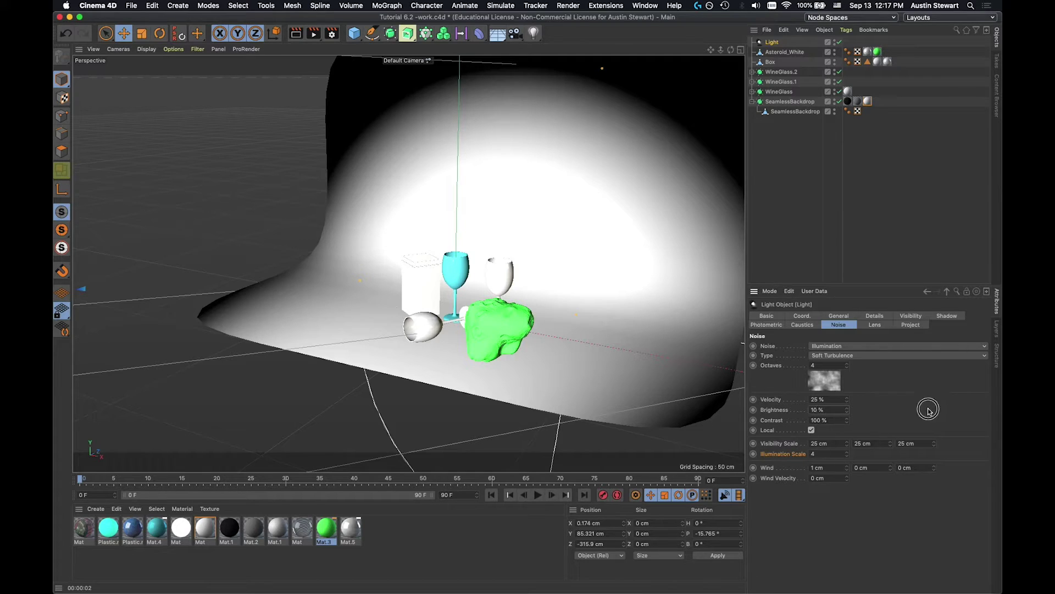
# Set the light's noise brightness to -10% and render the view
pyautogui.click(825, 408)
pyautogui.write('-10')
pyautogui.press('Return')
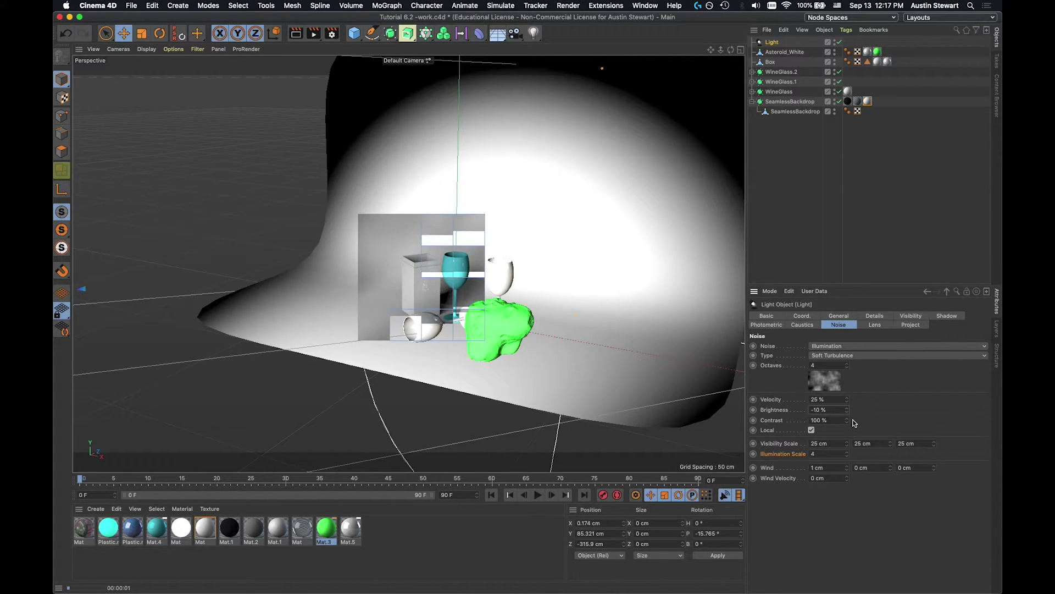
pyautogui.hotkey('ctrl', 'r')
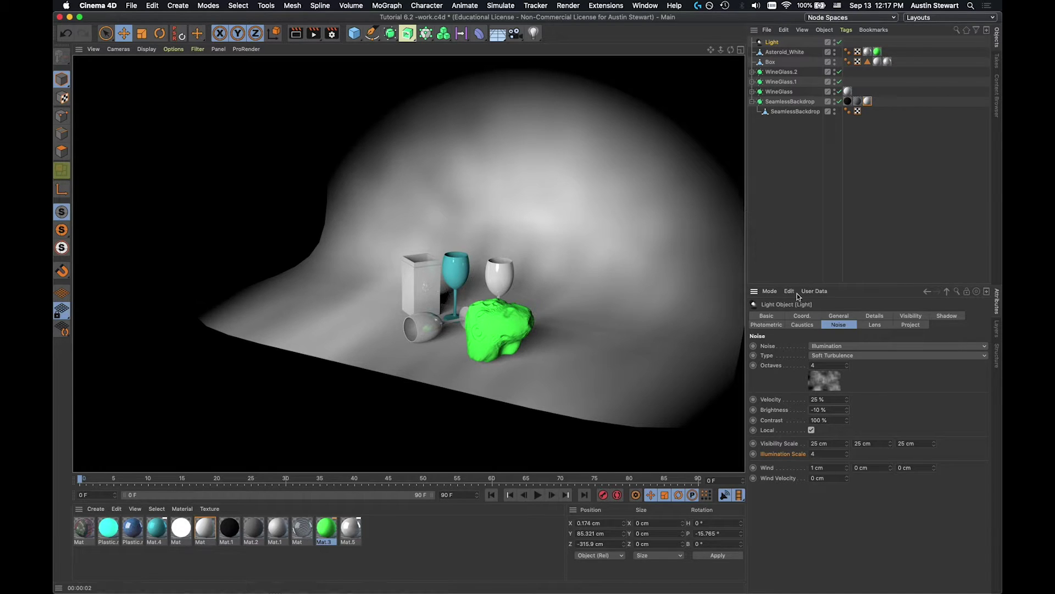
# Set the light's Visible Light back to Volumetric and open its detail settings
pyautogui.click(840, 317)
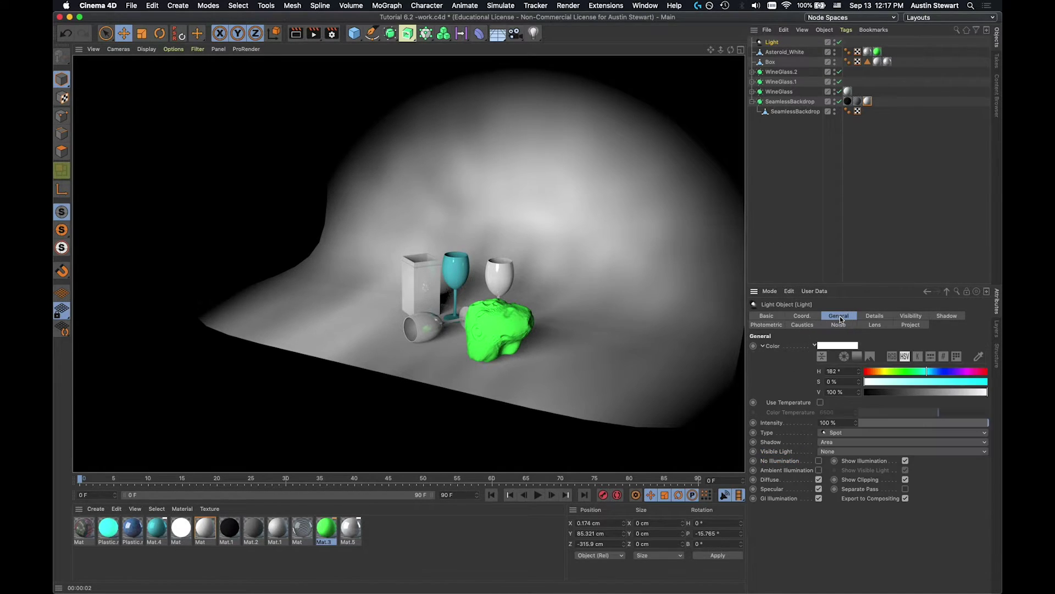
pyautogui.click(835, 448)
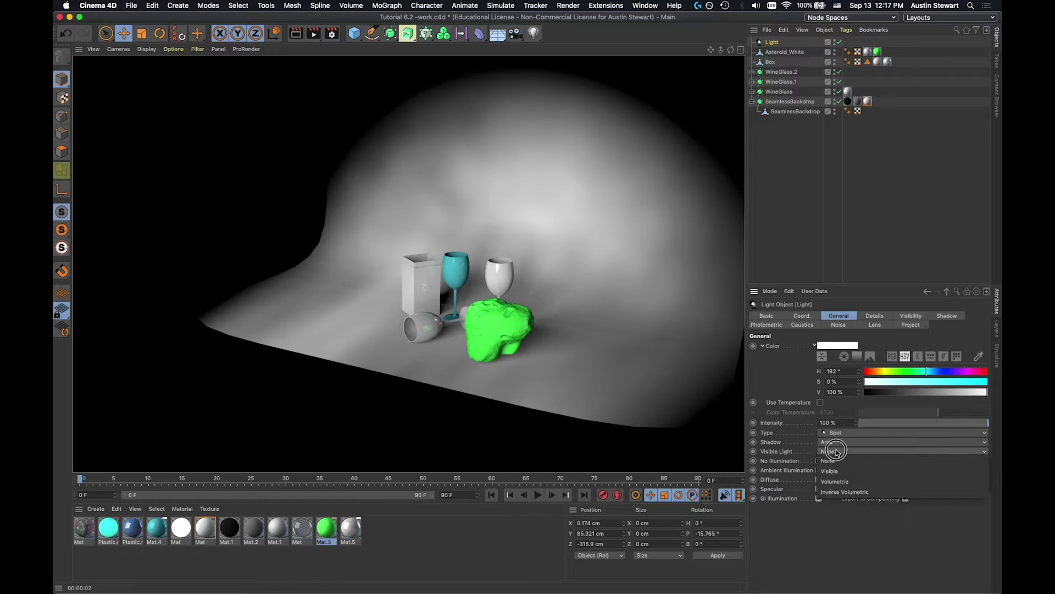
pyautogui.click(835, 479)
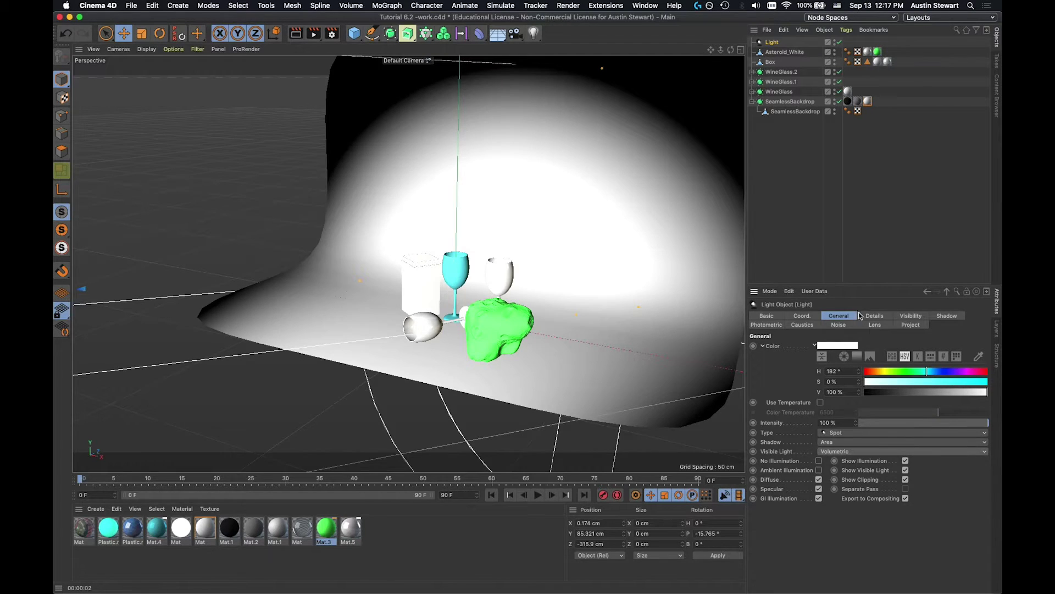
pyautogui.click(876, 317)
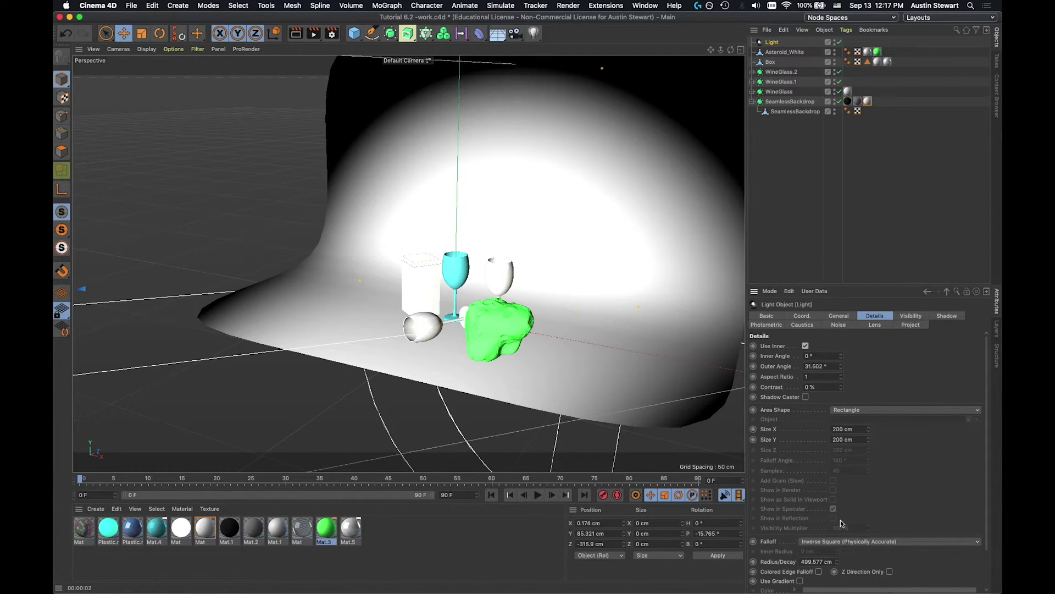
# Set the light's noise to Both so it affects illumination and visibility
pyautogui.click(838, 325)
pyautogui.click(836, 350)
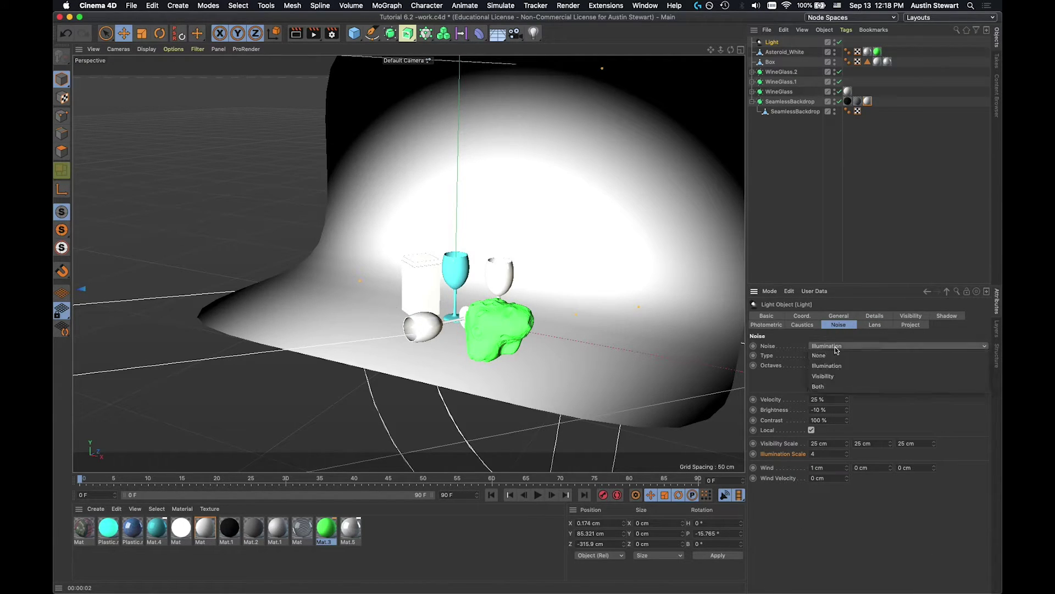
pyautogui.click(834, 387)
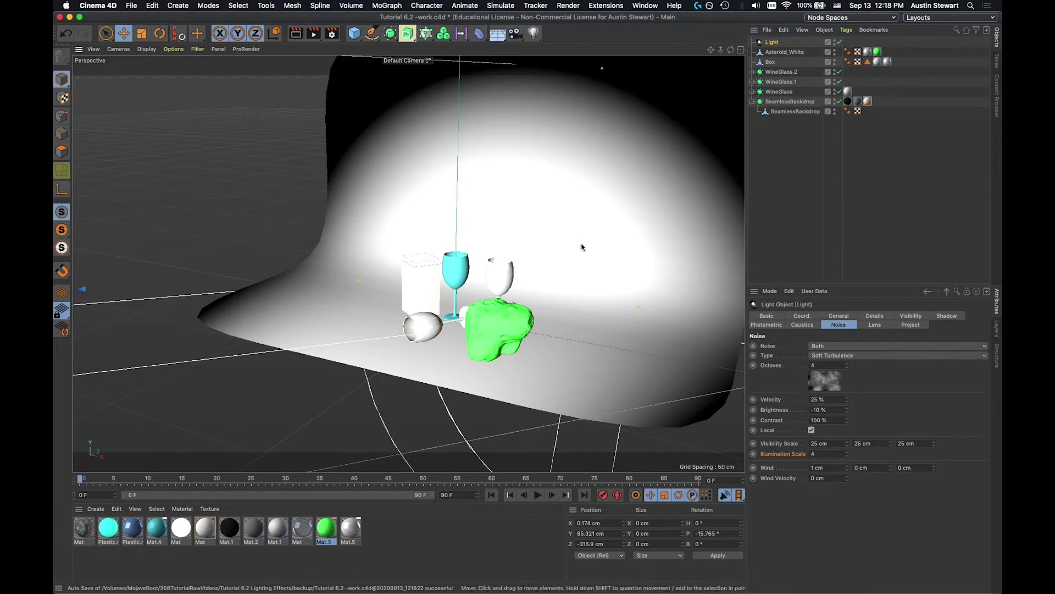
pyautogui.scroll(-3, 549, 289)
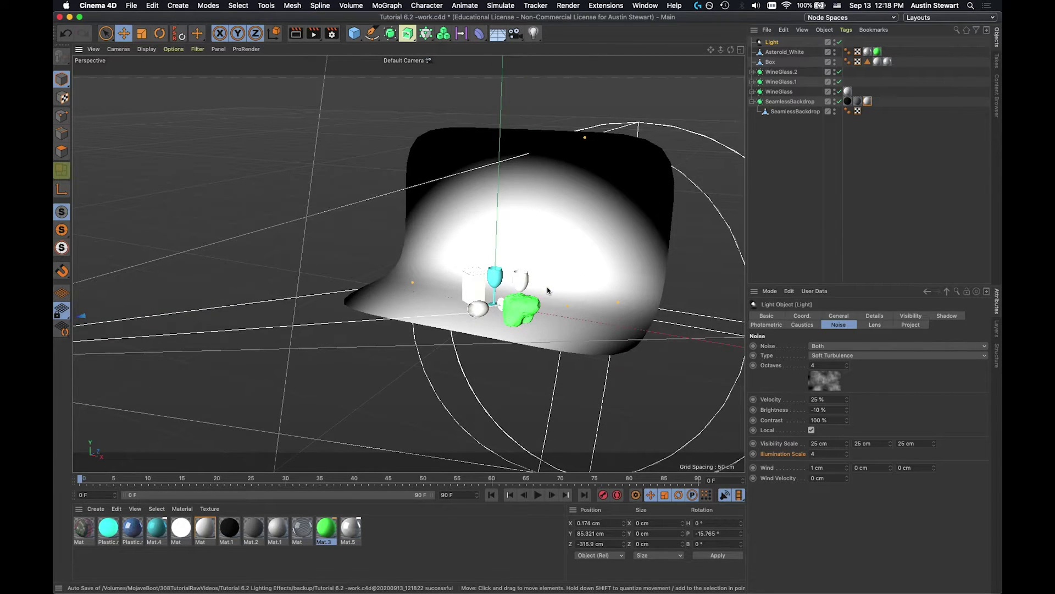
pyautogui.scroll(2, 547, 291)
pyautogui.scroll(-1, 548, 290)
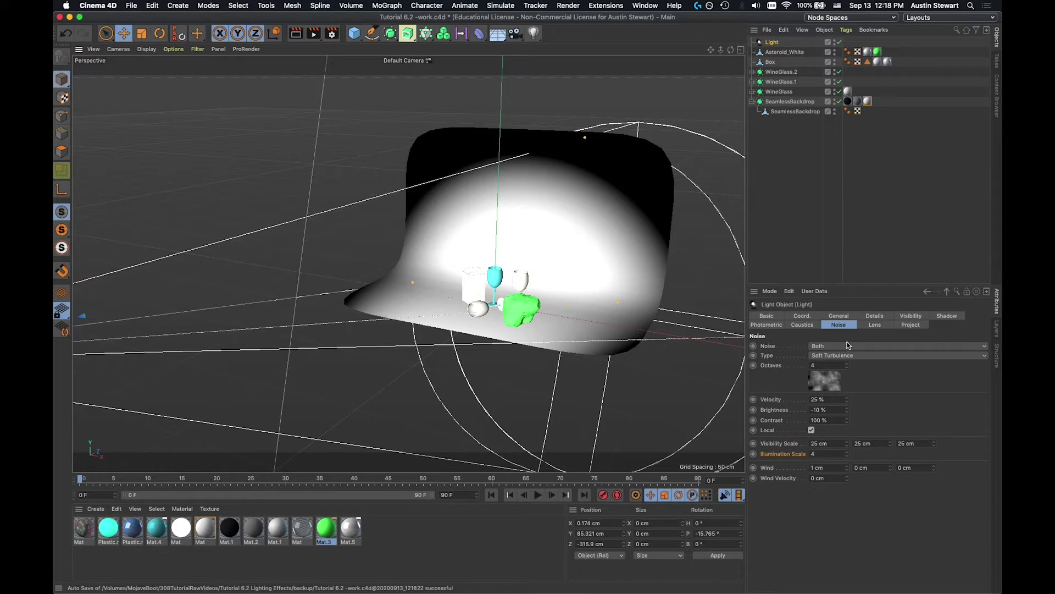
# Try the Hard Turbulence noise type on the light and render the view
pyautogui.click(910, 316)
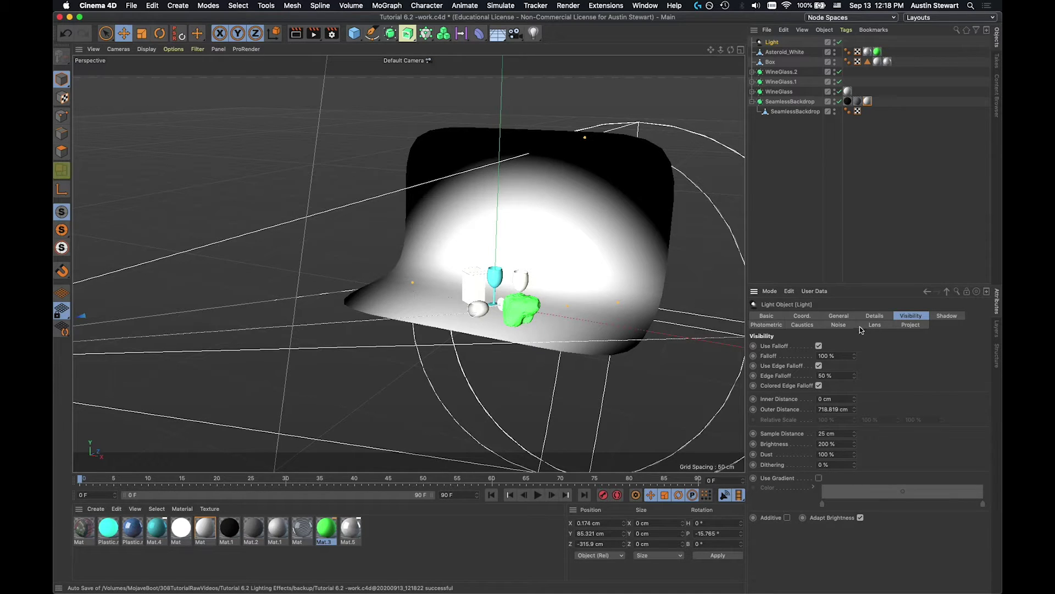
pyautogui.click(840, 324)
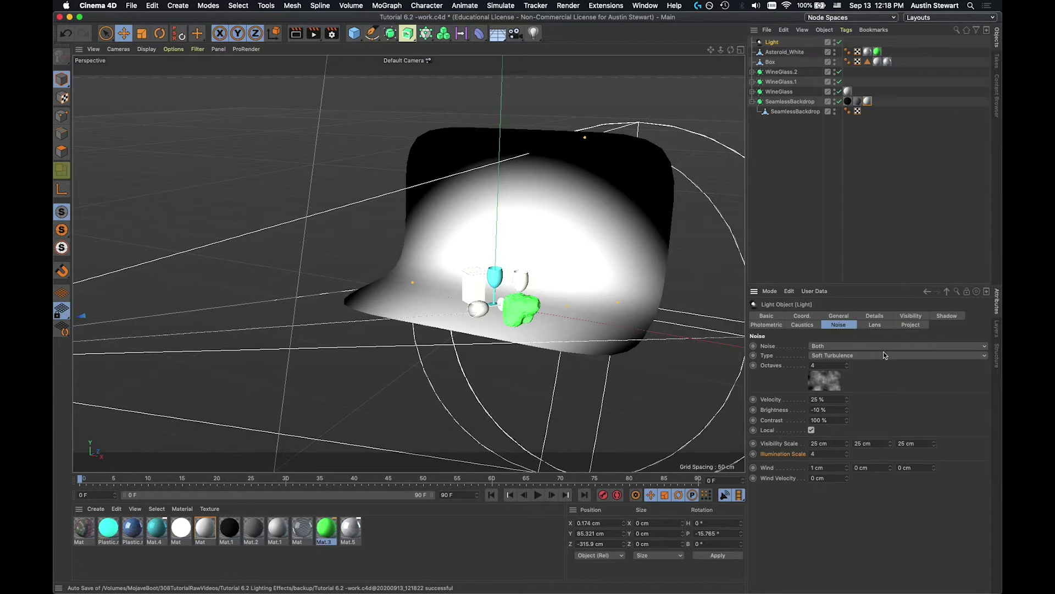
pyautogui.click(847, 357)
pyautogui.click(848, 387)
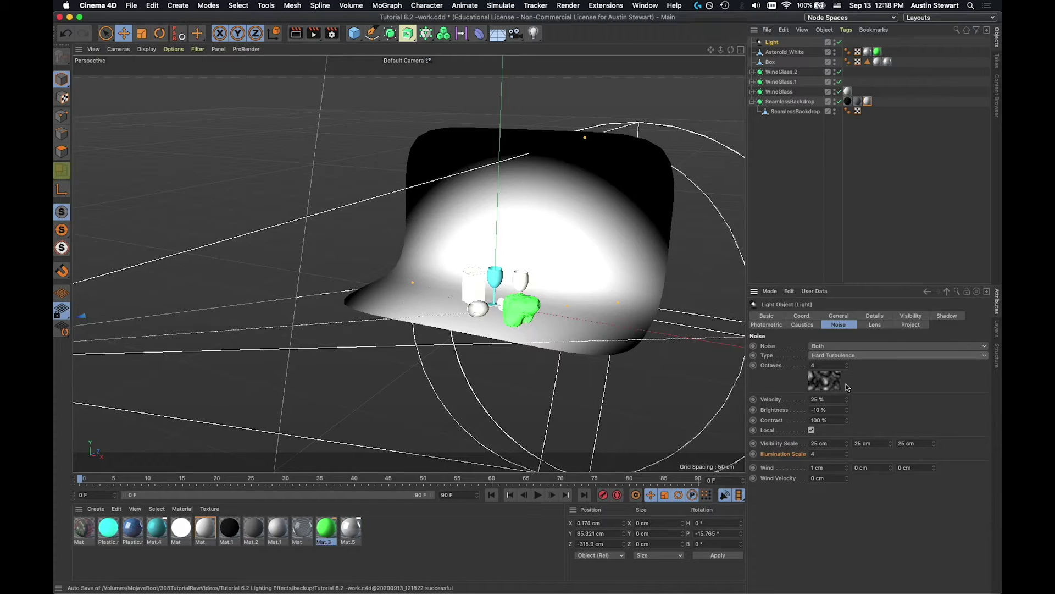
pyautogui.hotkey('ctrl', 'r')
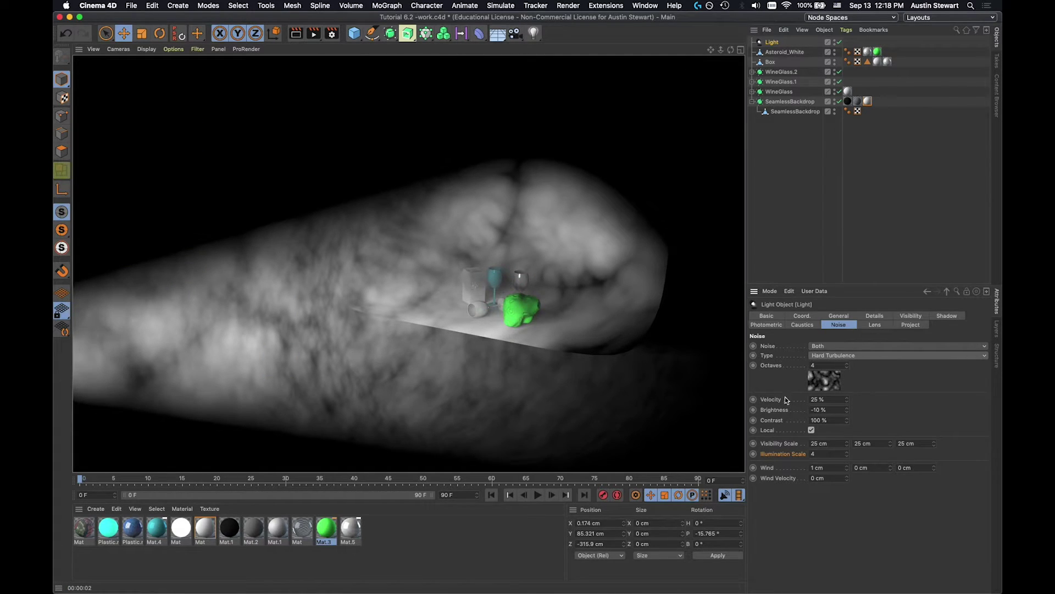
# Set the light's noise brightness to 0% and render the view
pyautogui.doubleClick(830, 412)
pyautogui.write('0')
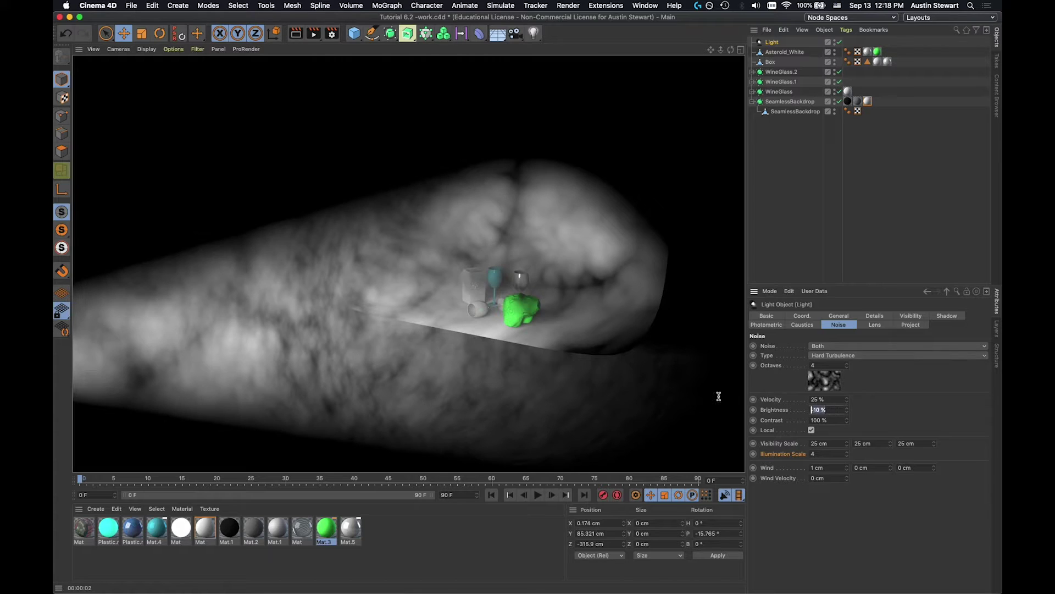
pyautogui.click(911, 425)
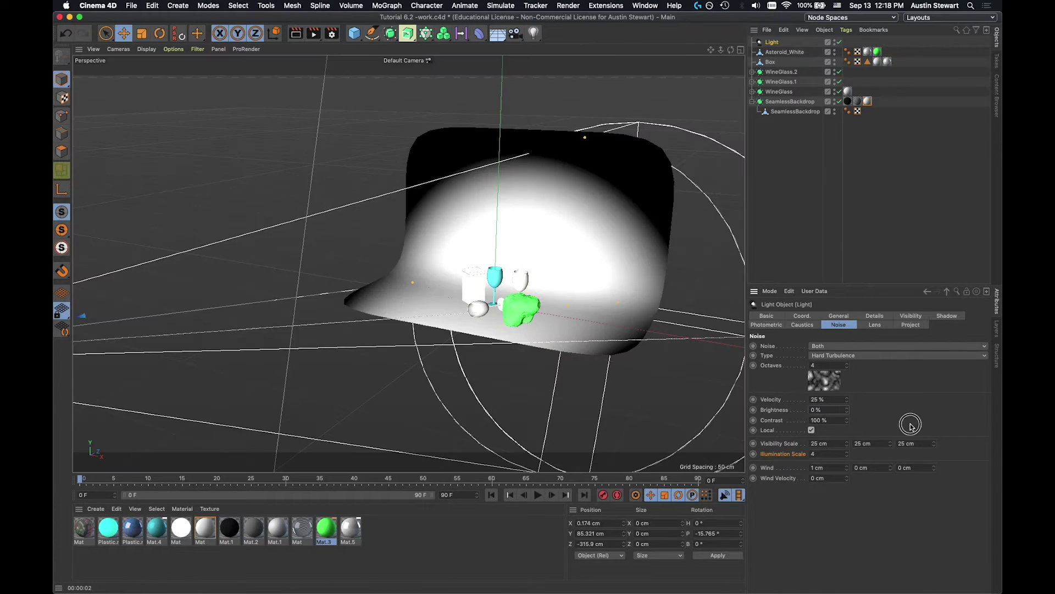
pyautogui.hotkey('ctrl', 'r')
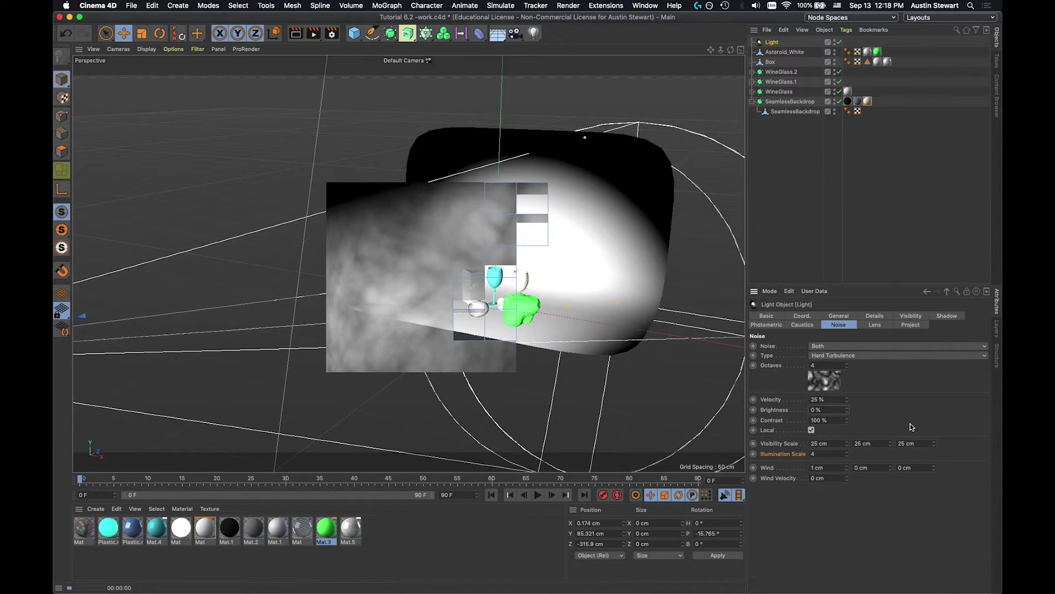
# Set the light's noise contrast to 80% and render the view again
pyautogui.click(831, 420)
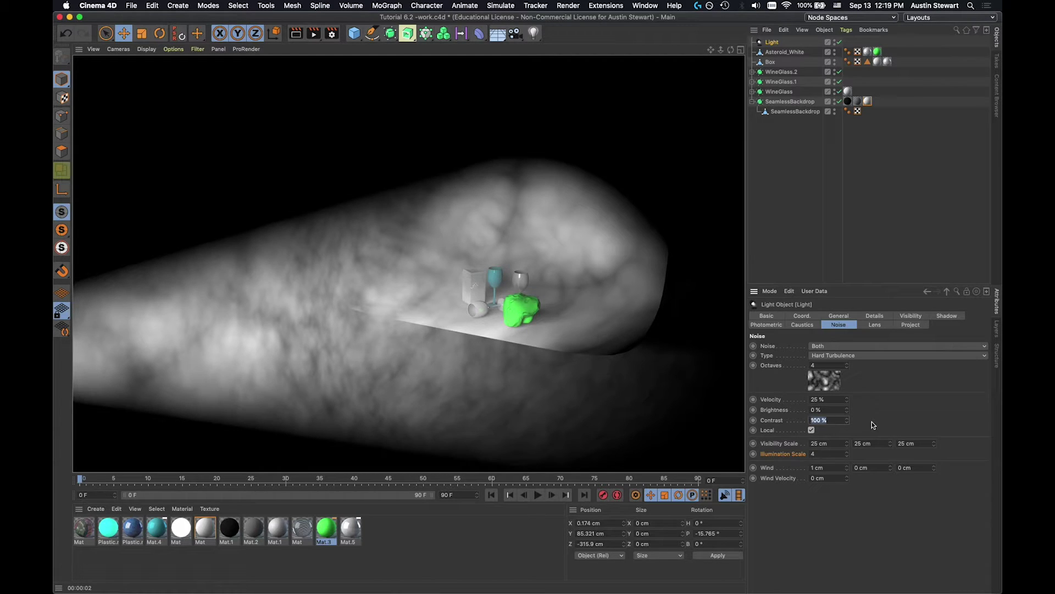
pyautogui.write('80')
pyautogui.press('Return')
pyautogui.press('super+r')
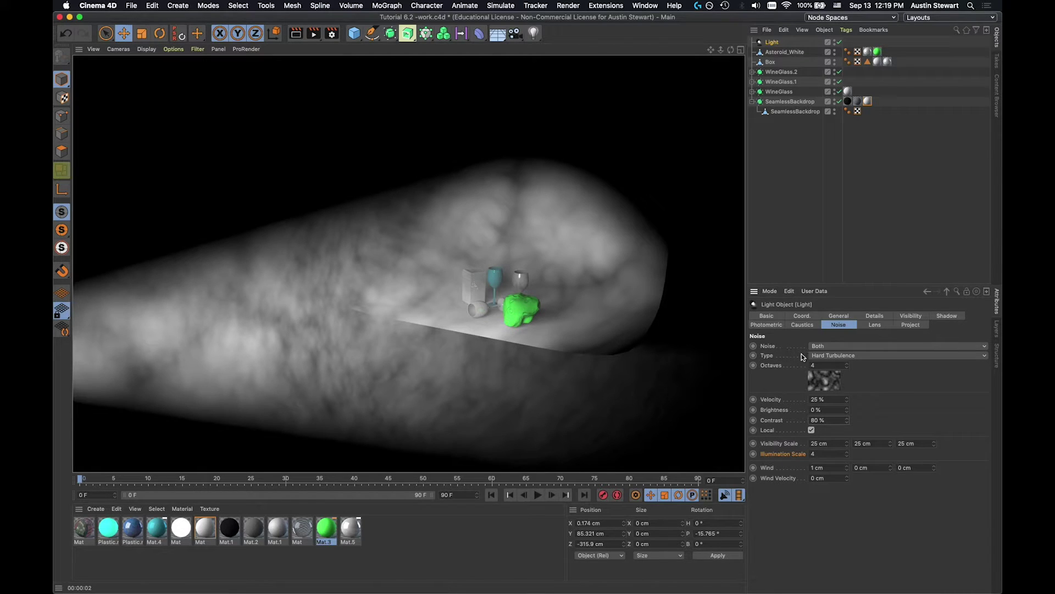
# Change the light's noise type to Wavy Turbulence and render the view
pyautogui.click(837, 355)
pyautogui.click(841, 394)
pyautogui.press('super+r')
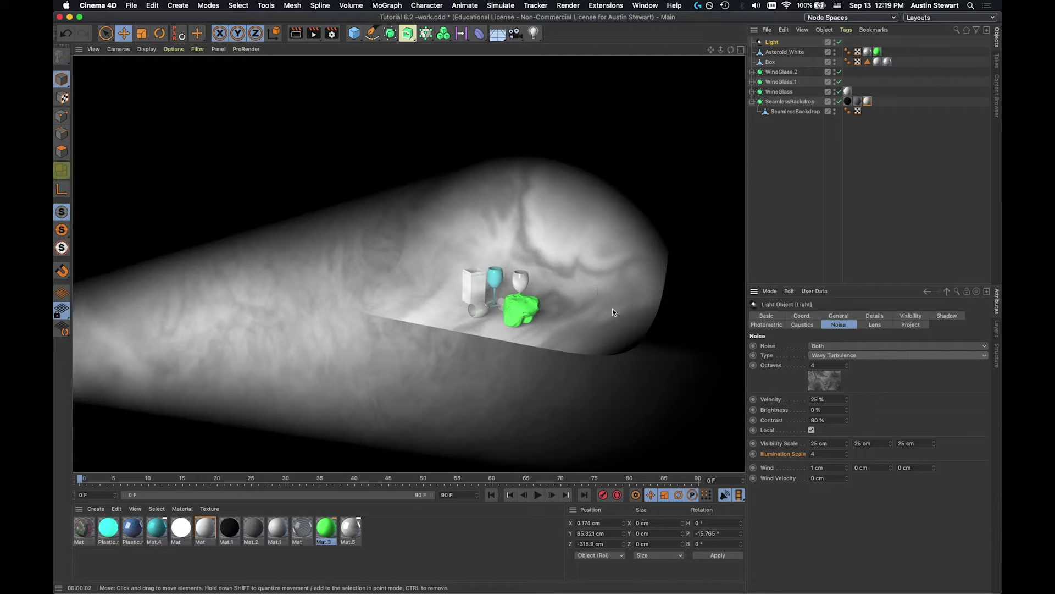
# Try surface caustics and volume caustics on the light and render the view
pyautogui.click(947, 317)
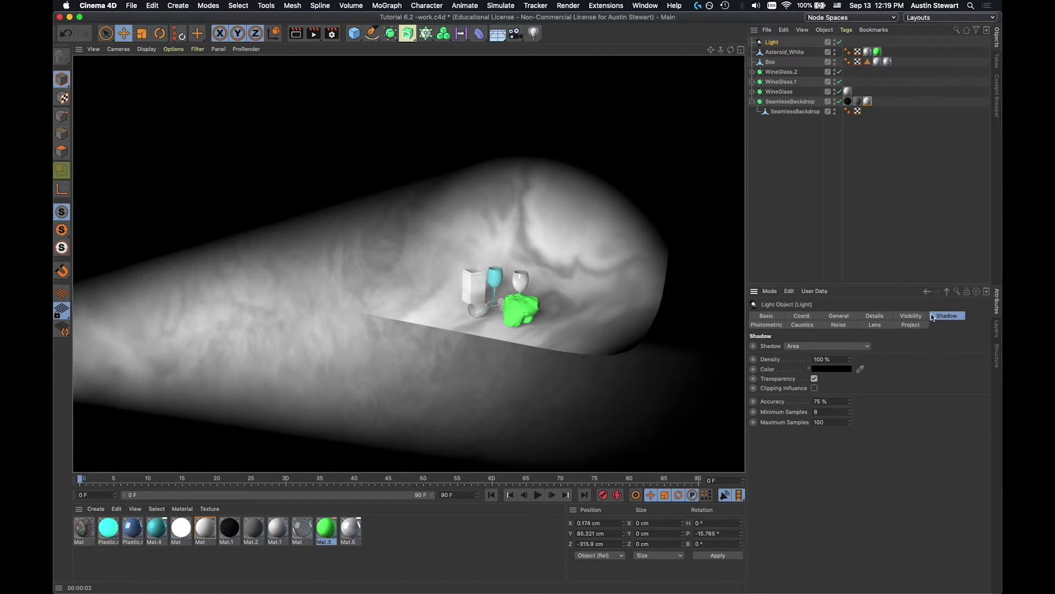
pyautogui.click(802, 325)
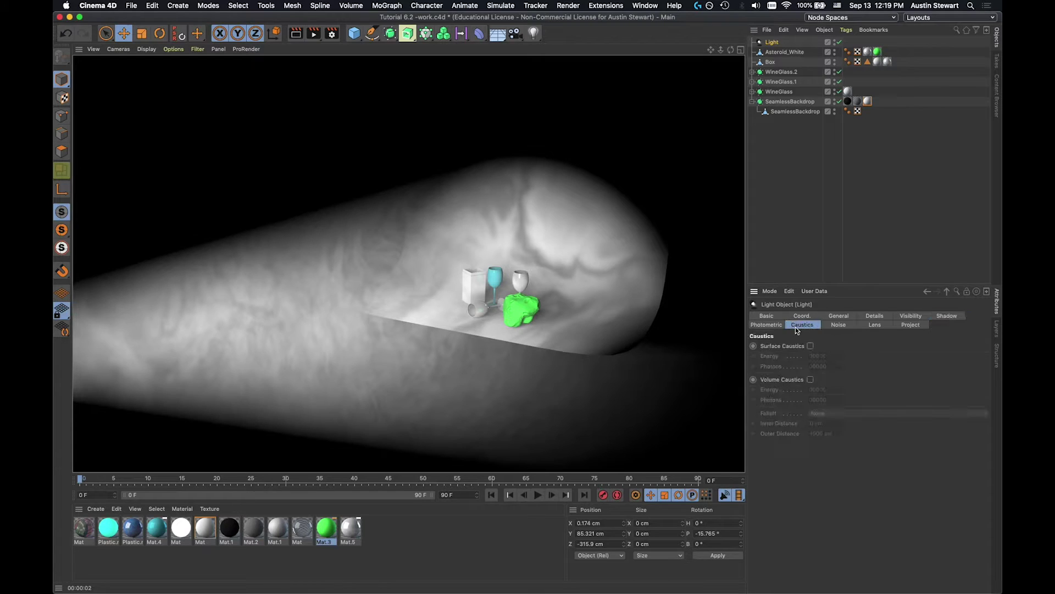
pyautogui.click(811, 346)
pyautogui.click(810, 379)
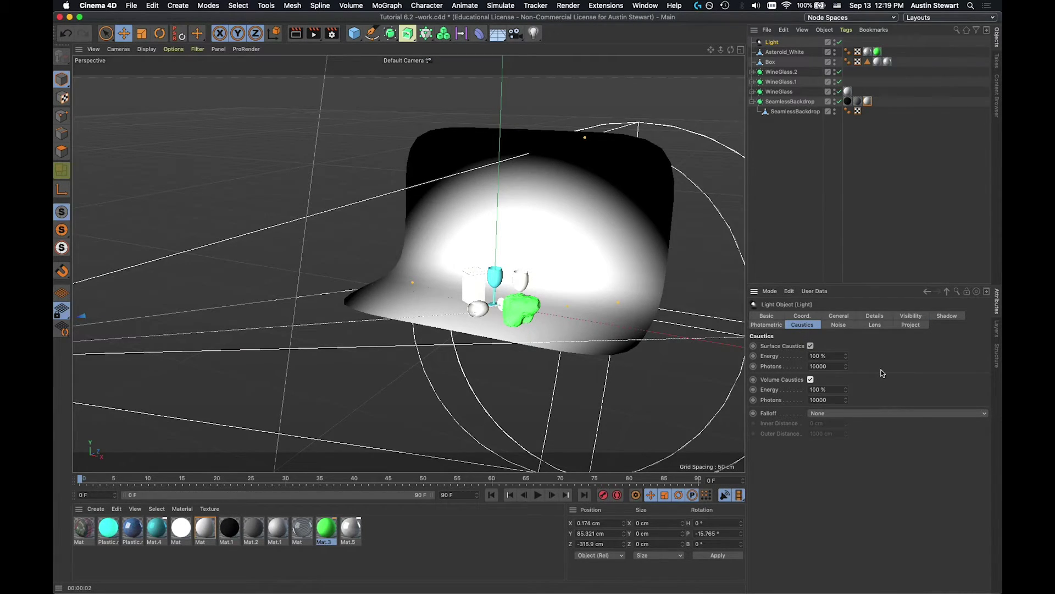
pyautogui.press('super+r')
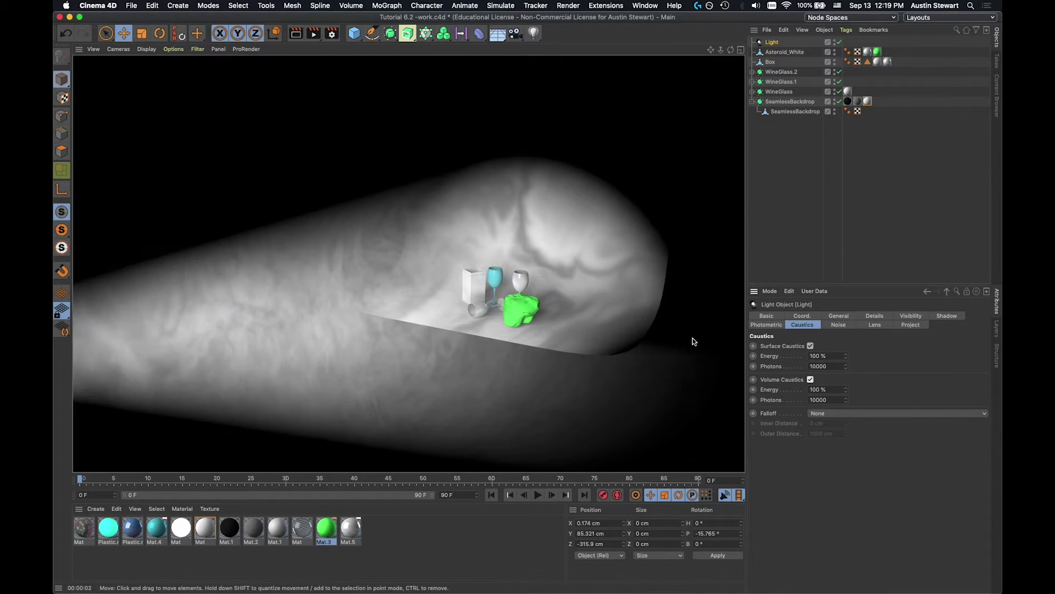
# Show the help for Surface Caustics, read the Energy and Photons explanations for surface and volume caustics, and close the help window
pyautogui.rightClick(783, 347)
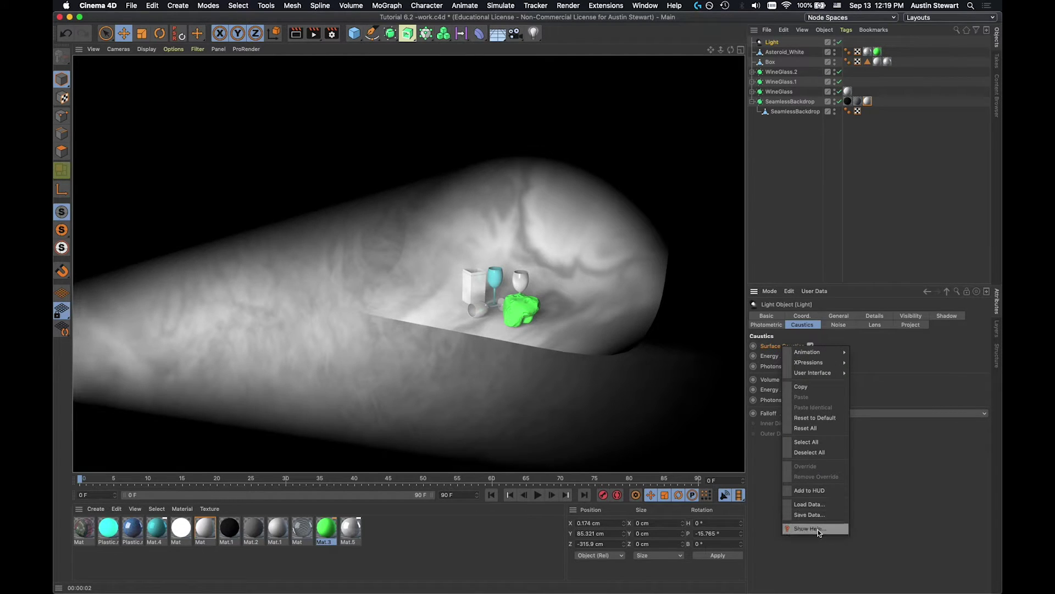
pyautogui.click(905, 515)
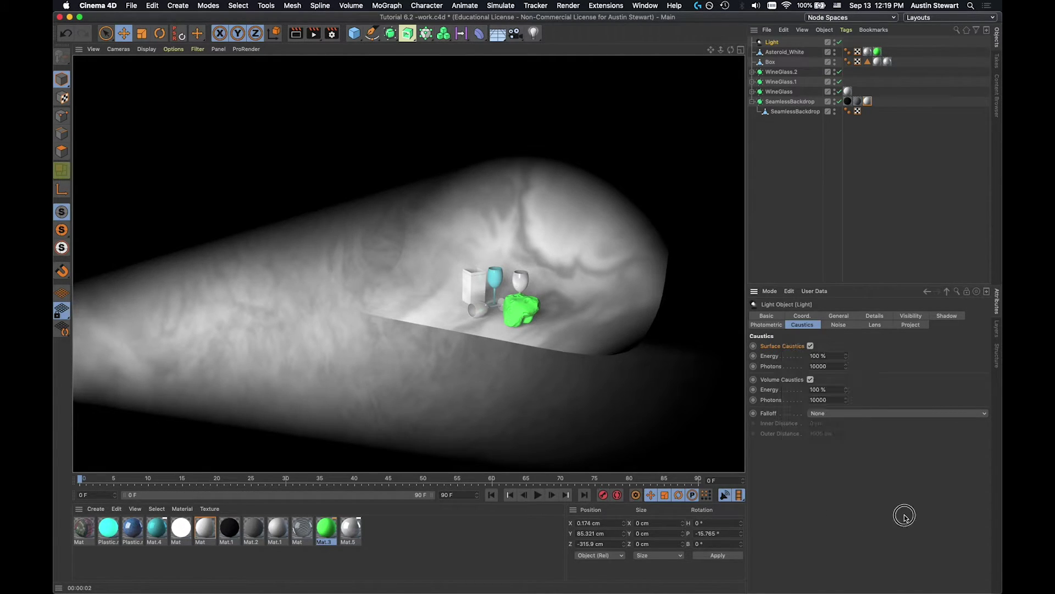
pyautogui.rightClick(778, 346)
pyautogui.click(801, 528)
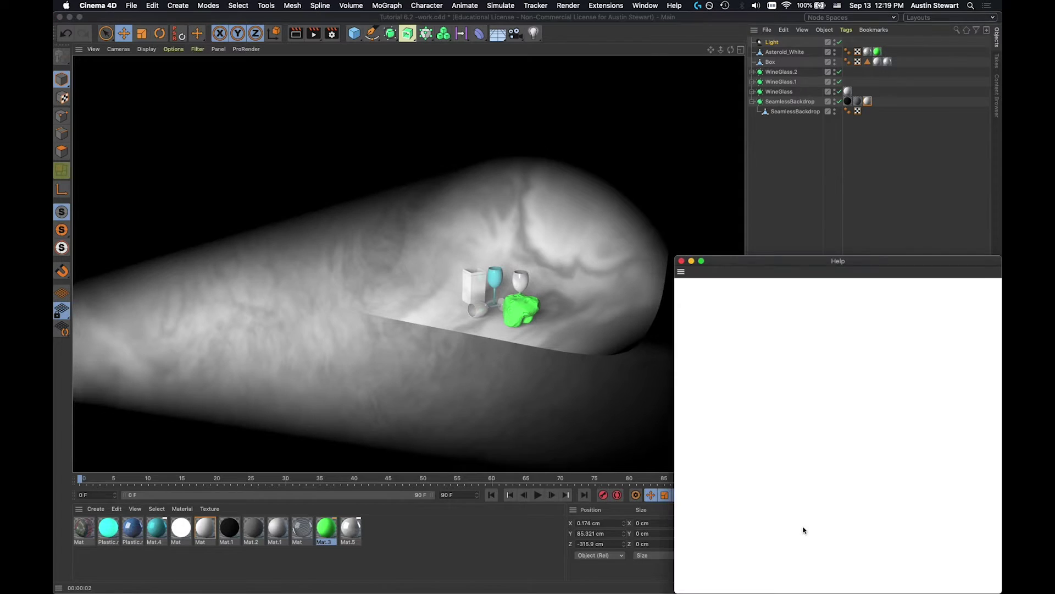
pyautogui.moveTo(786, 262); pyautogui.dragTo(509, 38)
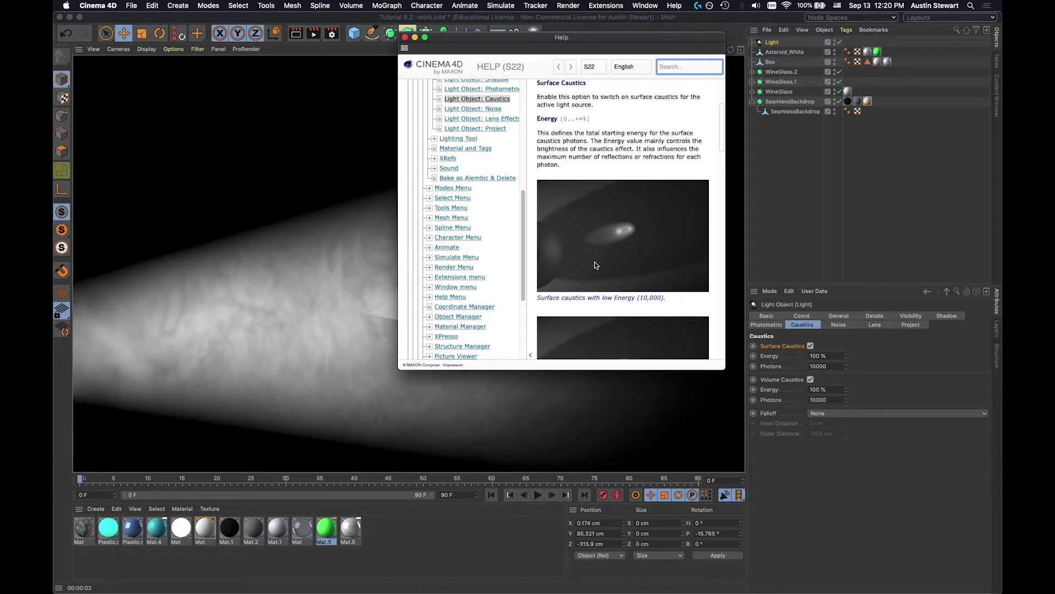
pyautogui.scroll(-3, 596, 266)
pyautogui.scroll(-3, 633, 276)
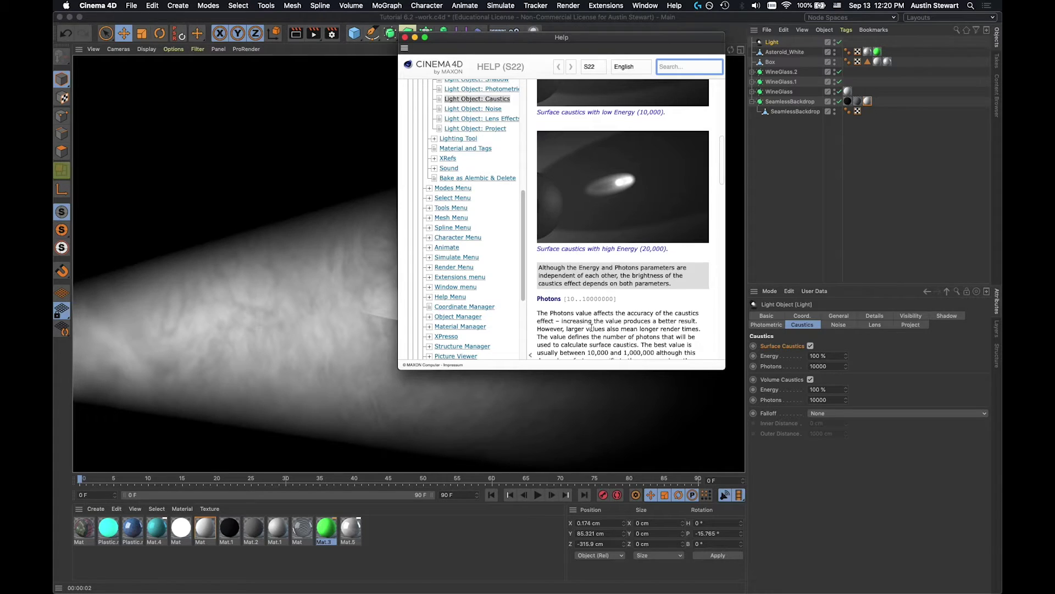
pyautogui.scroll(-6, 592, 331)
pyautogui.scroll(-10, 592, 331)
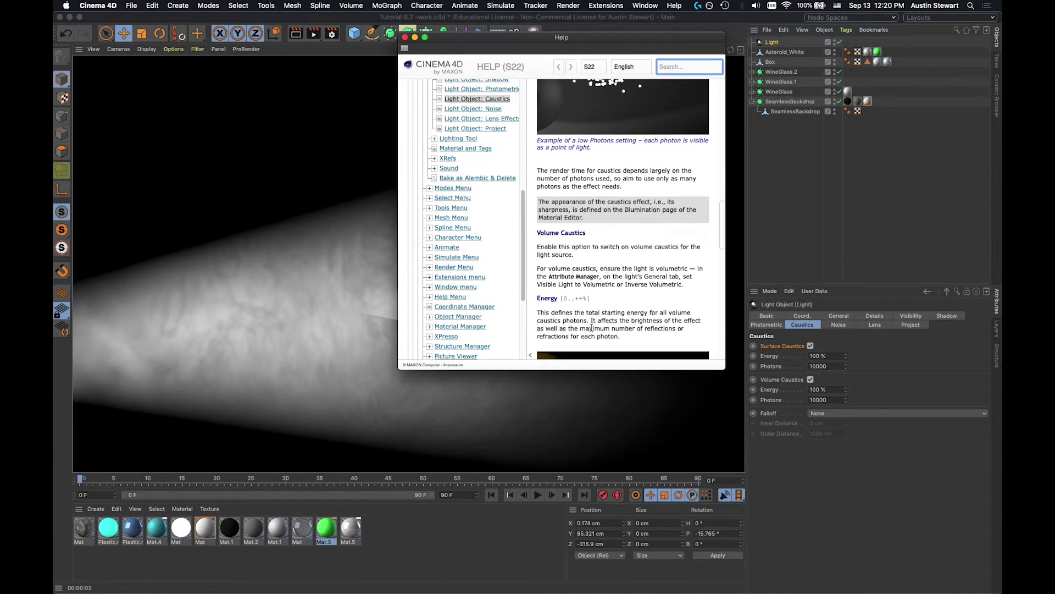
pyautogui.scroll(-1, 593, 330)
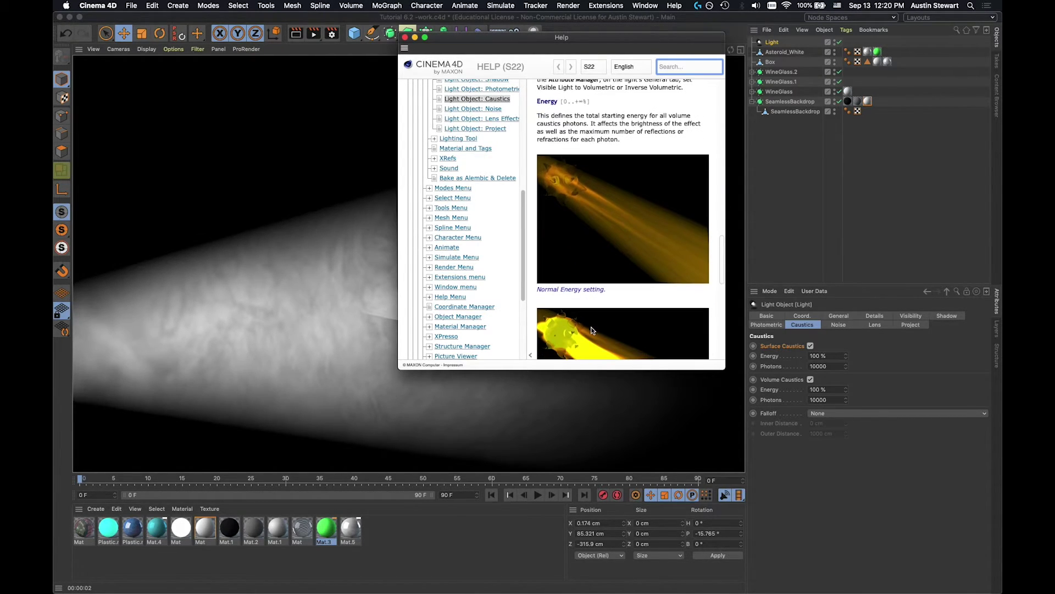
pyautogui.scroll(-3, 612, 226)
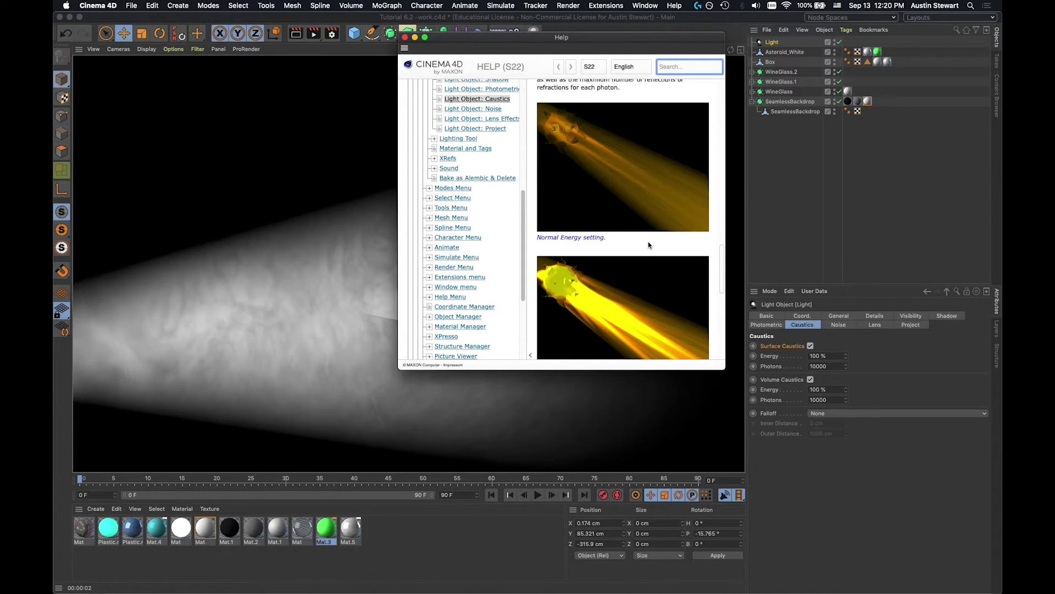
pyautogui.scroll(-10, 648, 242)
pyautogui.scroll(-10, 633, 299)
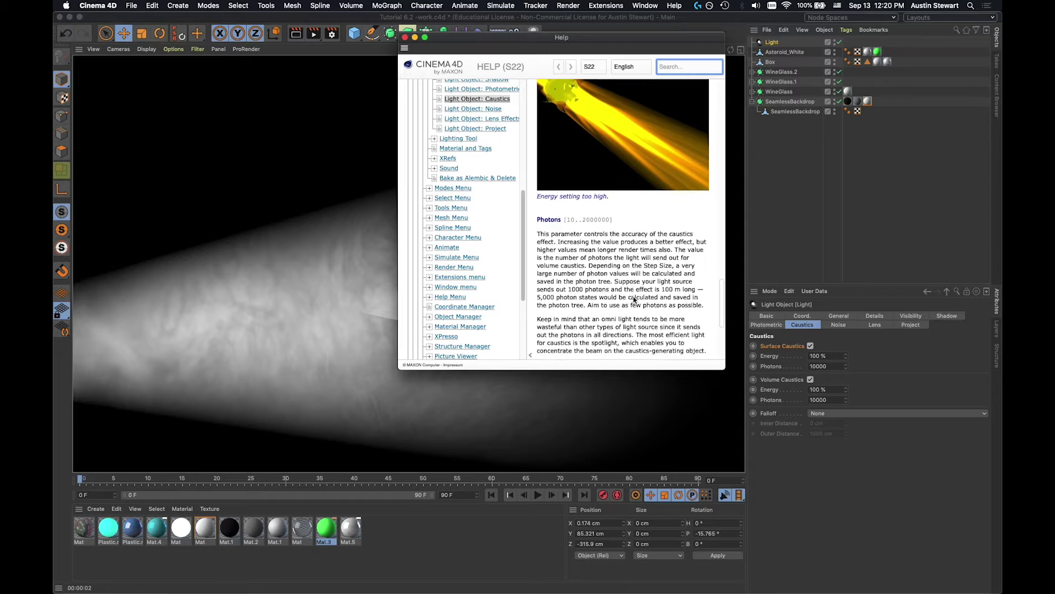
pyautogui.scroll(20, 633, 300)
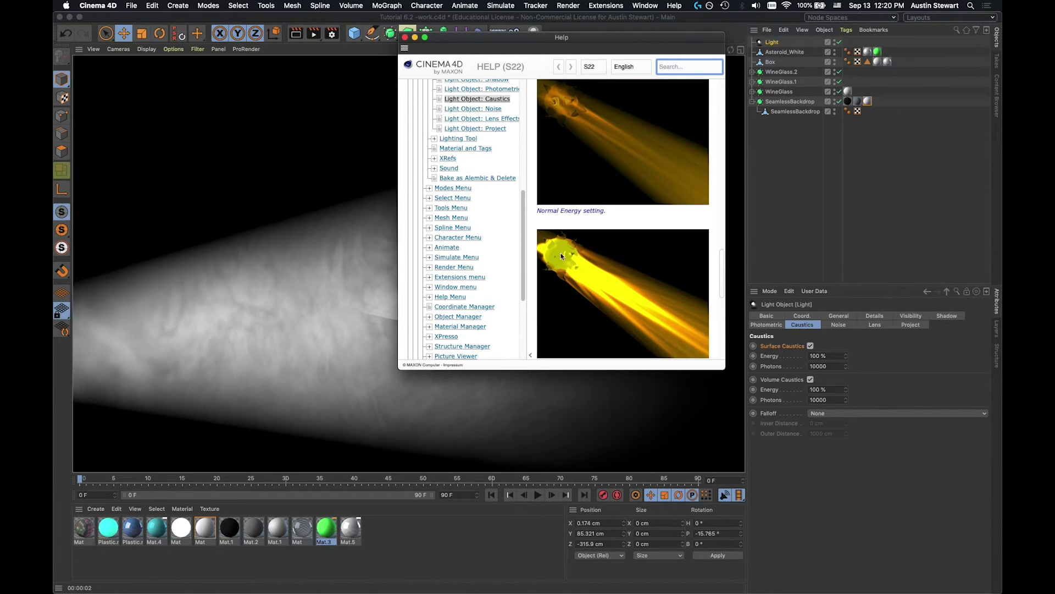
pyautogui.scroll(-5, 622, 298)
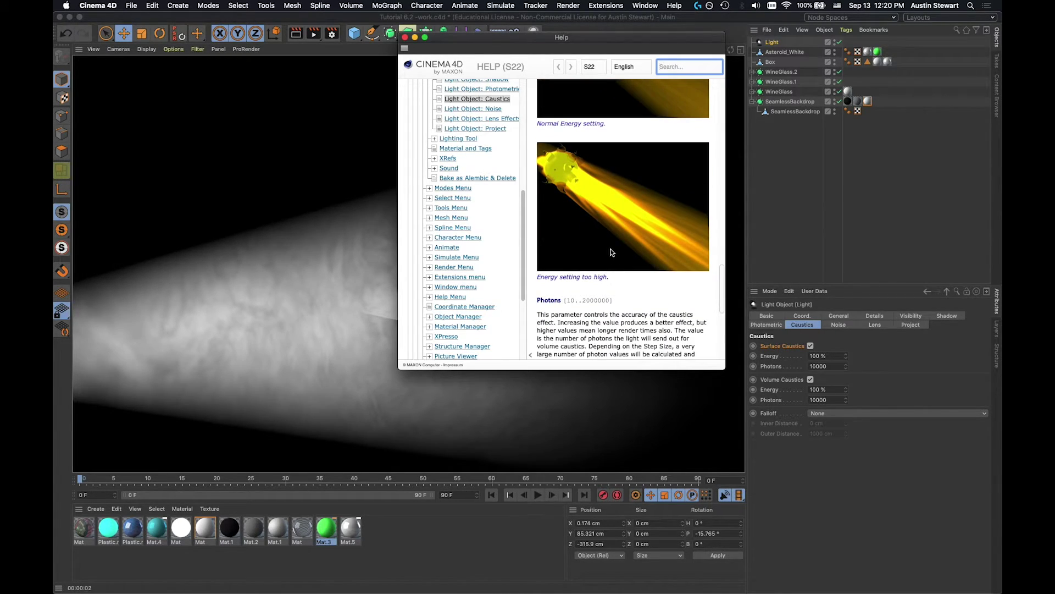
pyautogui.scroll(10, 598, 180)
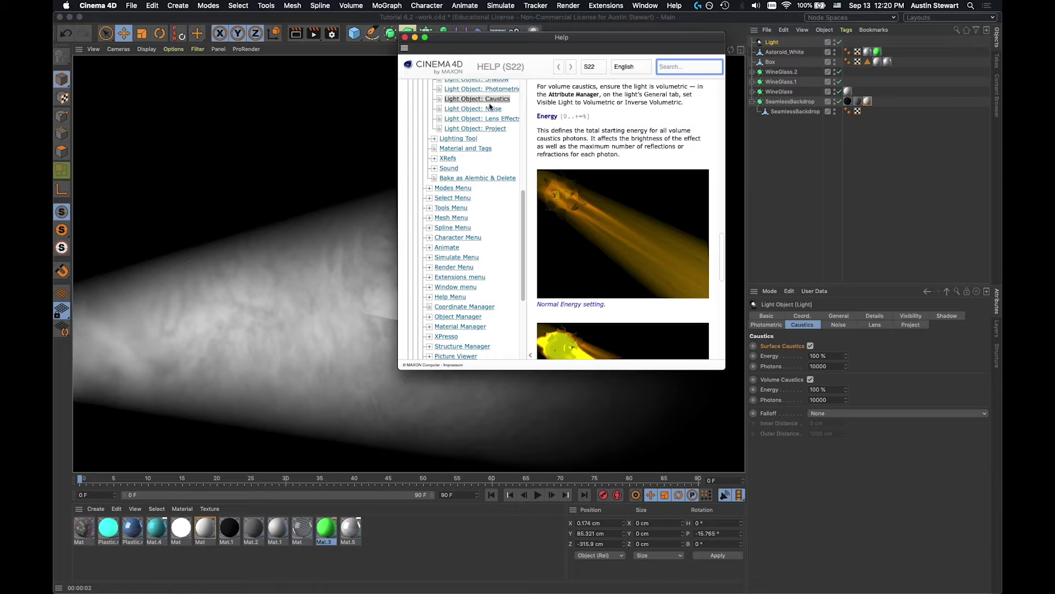
pyautogui.moveTo(471, 37); pyautogui.dragTo(625, 89)
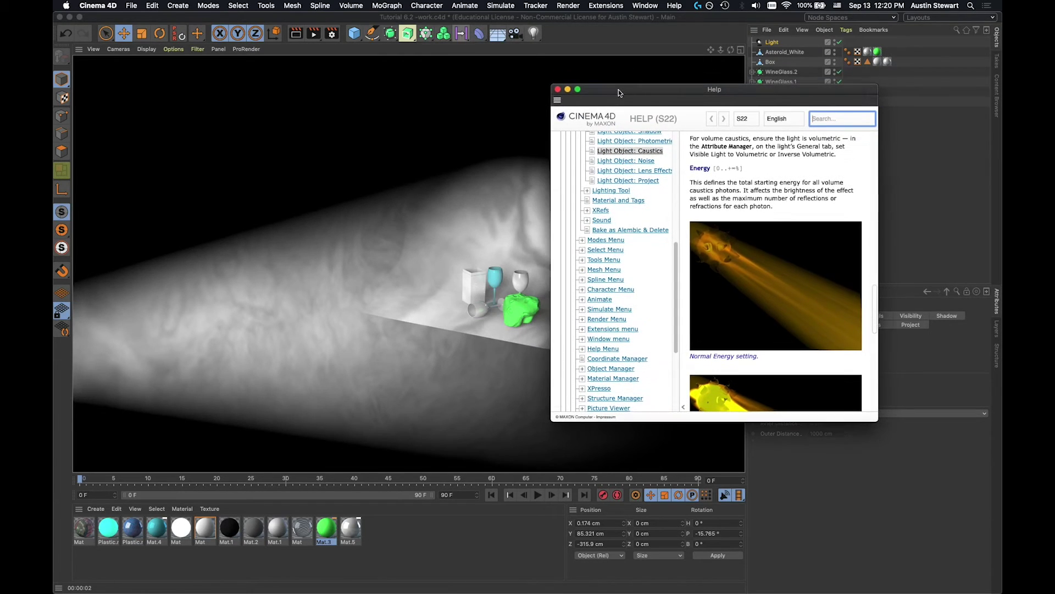
pyautogui.click(556, 91)
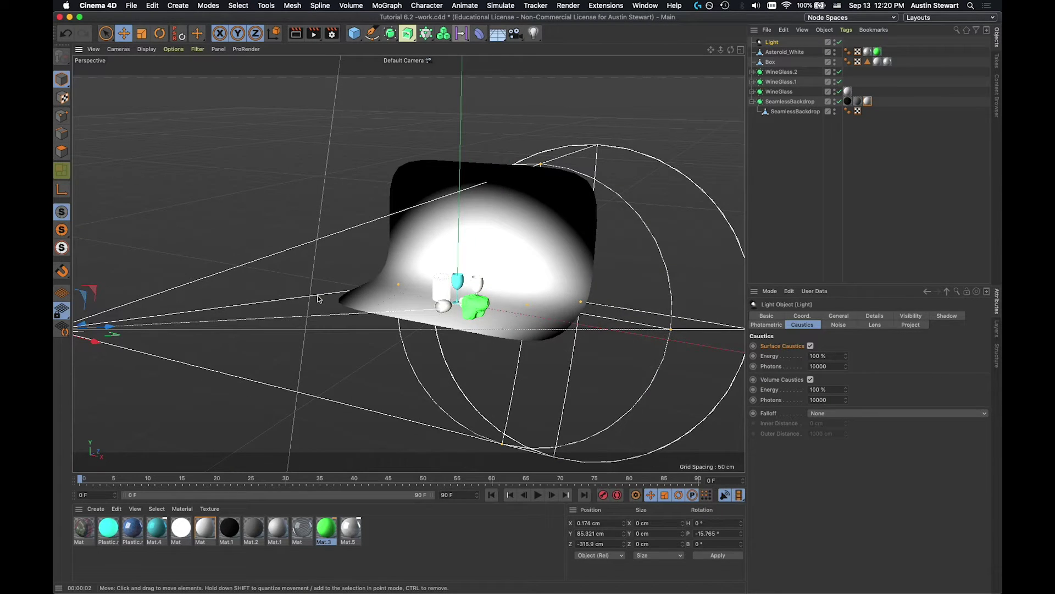
# Render the view with the light's source and whole beam in frame, and turn off surface and volume caustics
pyautogui.keyDown('alt'); pyautogui.moveTo(323, 299); pyautogui.dragTo(427, 266); pyautogui.keyUp('alt')
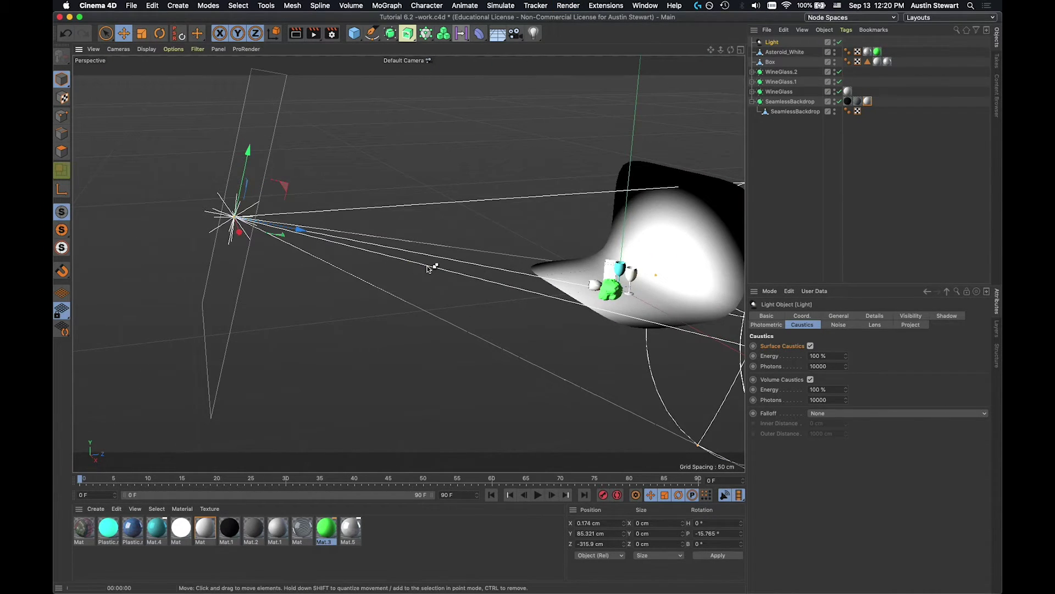
pyautogui.press('super+r')
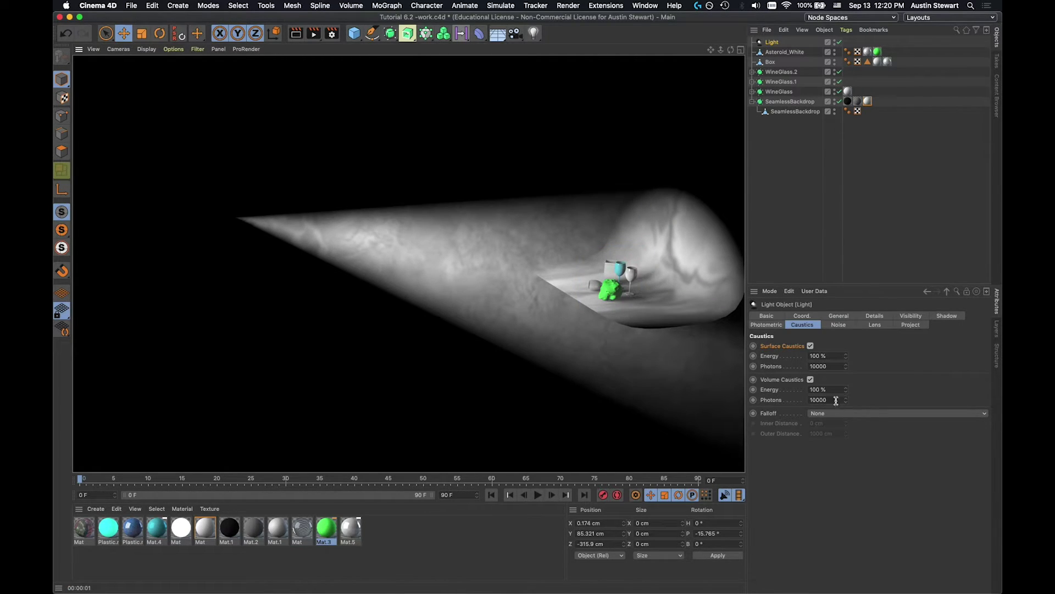
pyautogui.click(810, 346)
pyautogui.click(811, 379)
# Show the spot light's lens effects, review the available glow presets without choosing one, and deselect the light
pyautogui.click(874, 328)
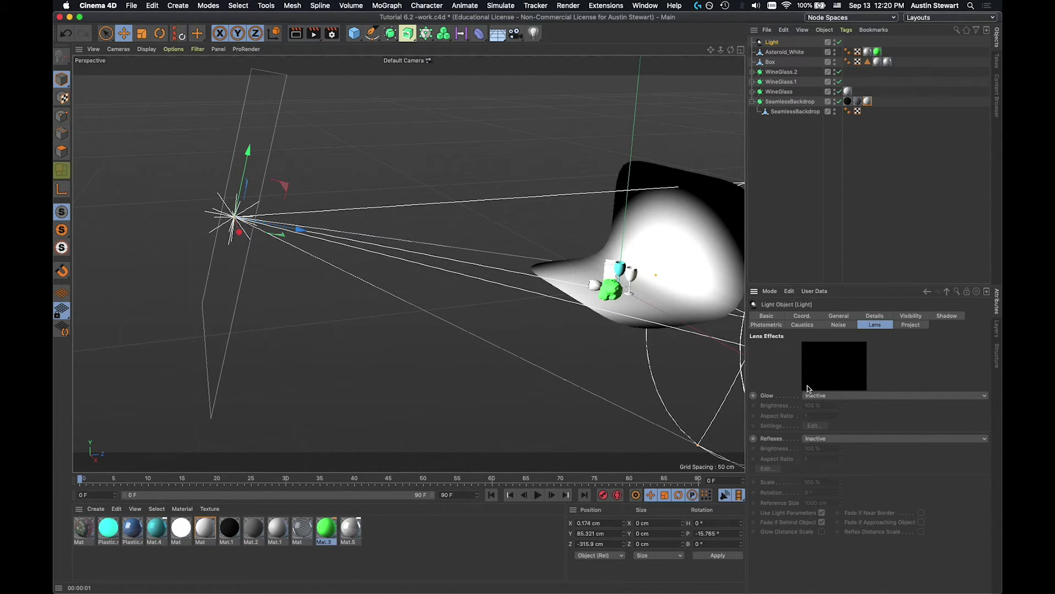
pyautogui.click(860, 395)
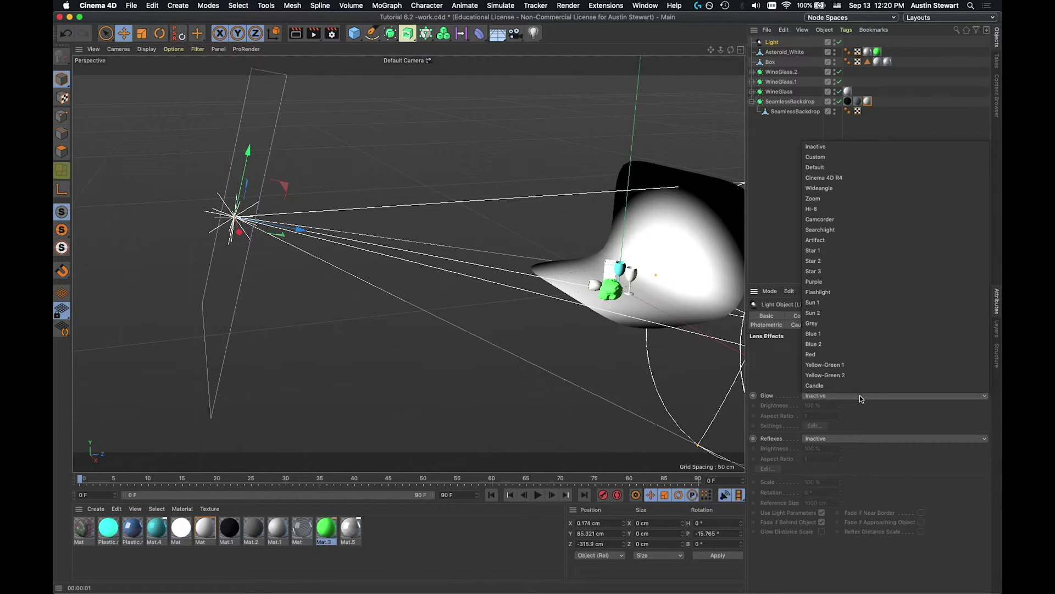
pyautogui.click(859, 395)
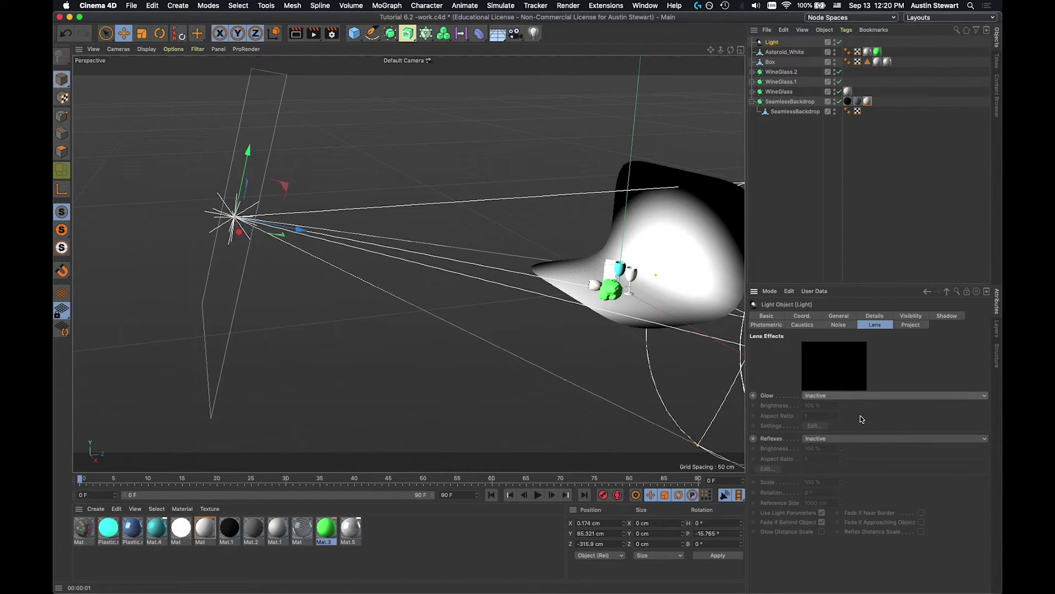
pyautogui.click(424, 345)
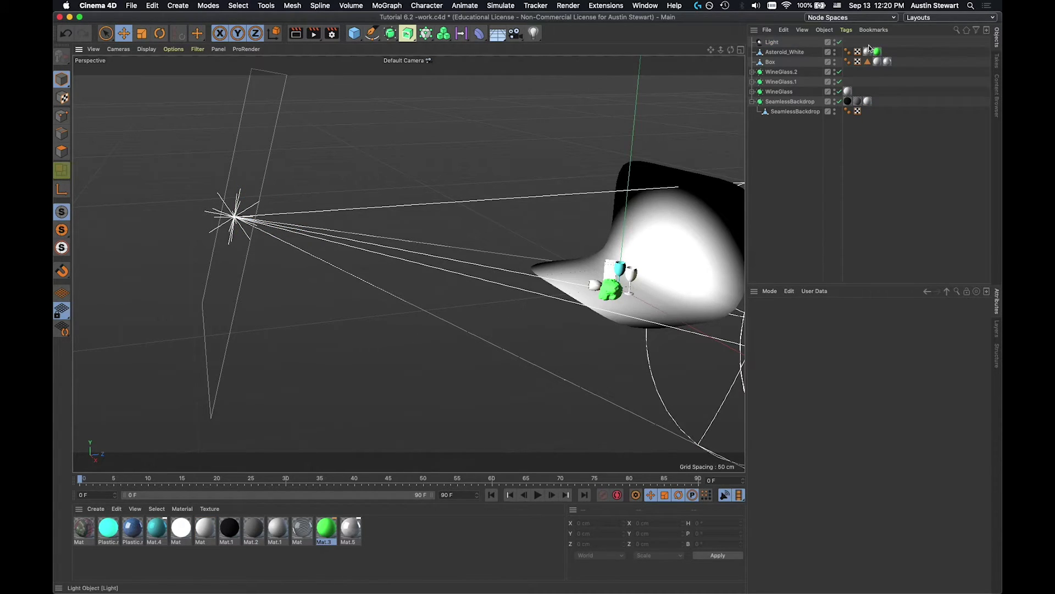
# Disable the spot light, add a new omni light, and move it above the objects to about Y 101 cm, Z -107 cm
pyautogui.click(840, 42)
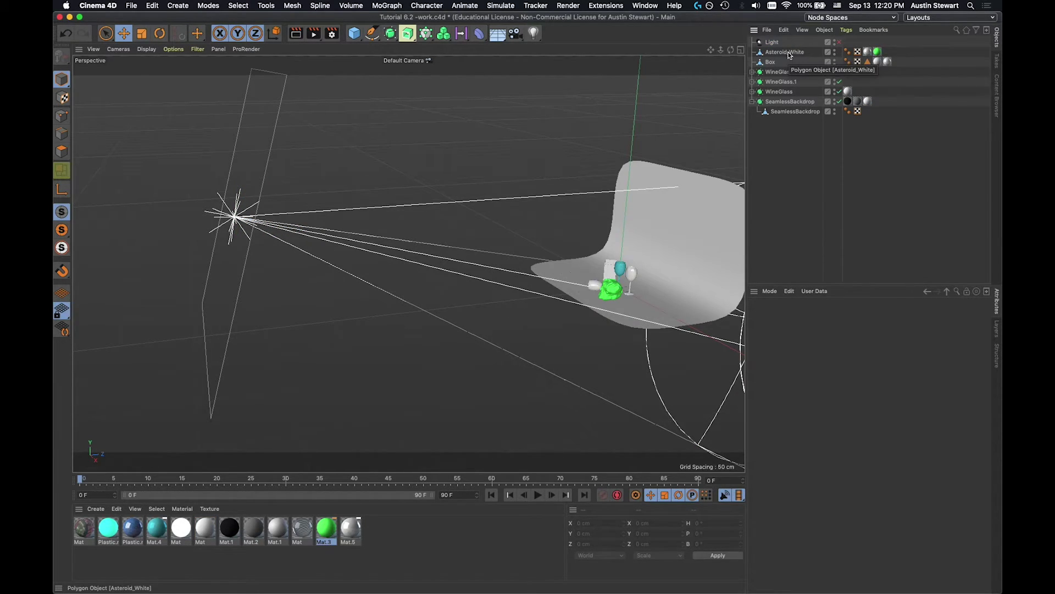
pyautogui.click(534, 34)
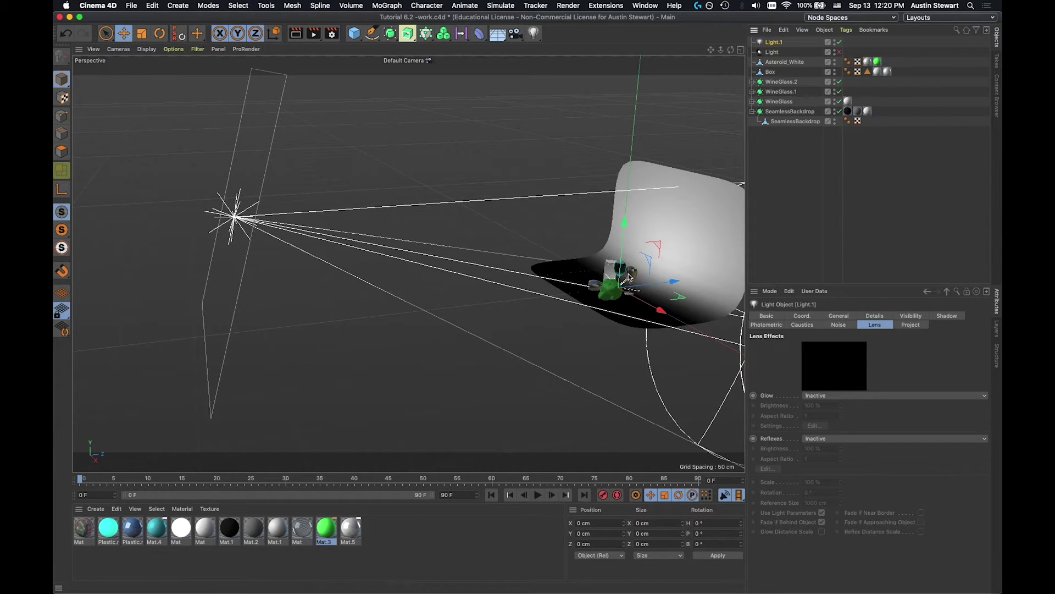
pyautogui.moveTo(669, 278)
pyautogui.mouseDown()
pyautogui.moveTo(510, 261)
pyautogui.moveTo(510, 139)
pyautogui.mouseUp()
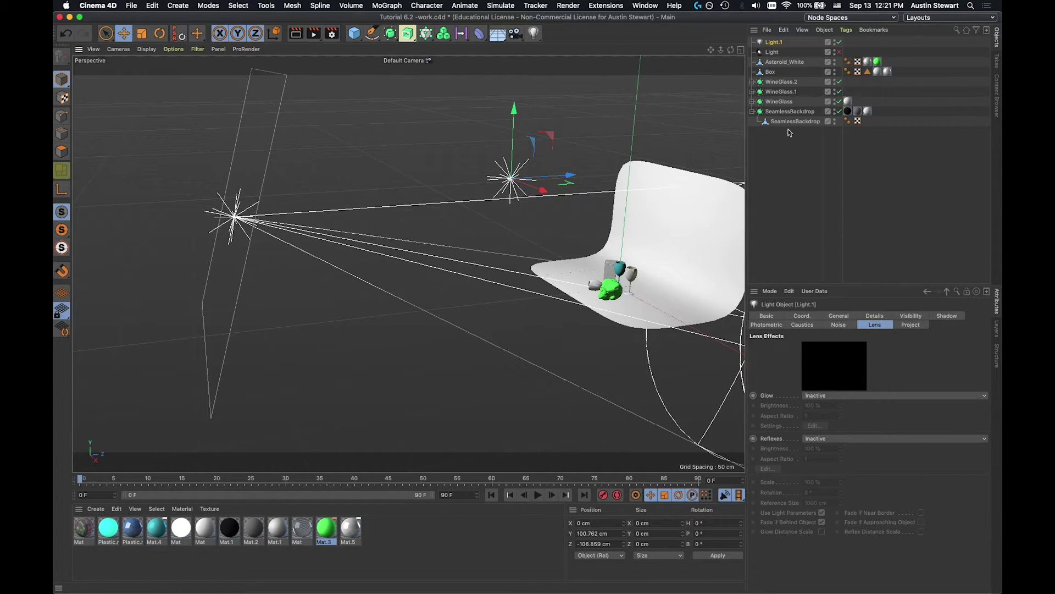
# Set the new omni light's shadow type to Area and render the view
pyautogui.click(837, 316)
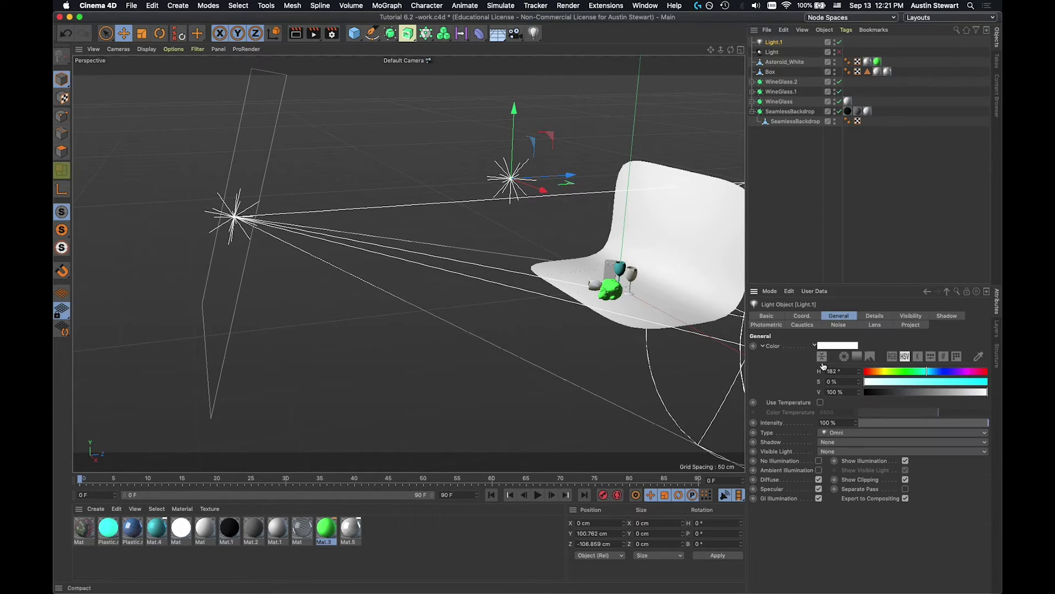
pyautogui.click(843, 443)
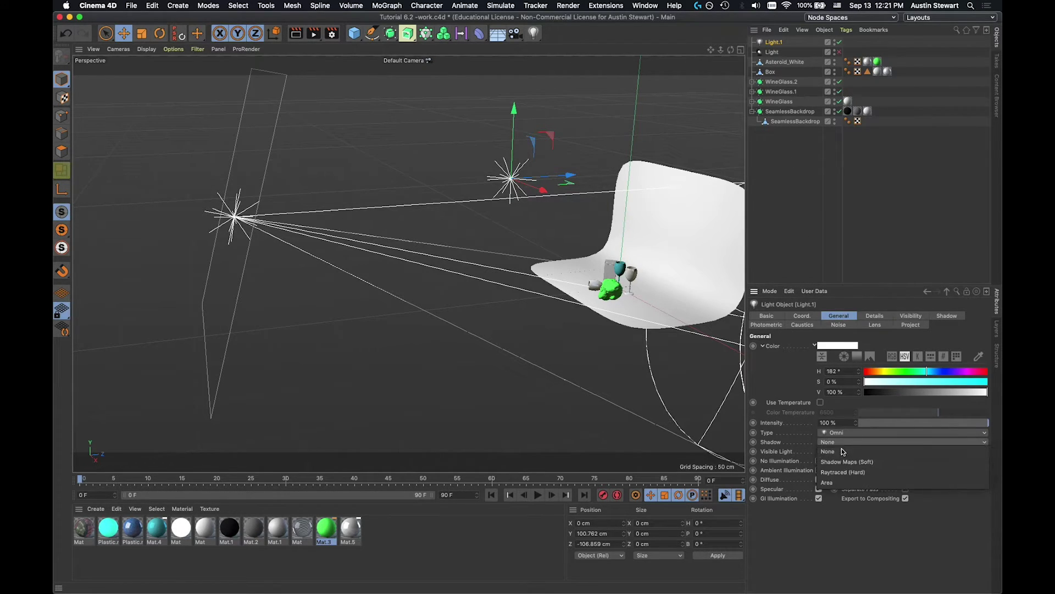
pyautogui.click(844, 483)
pyautogui.press('super+r')
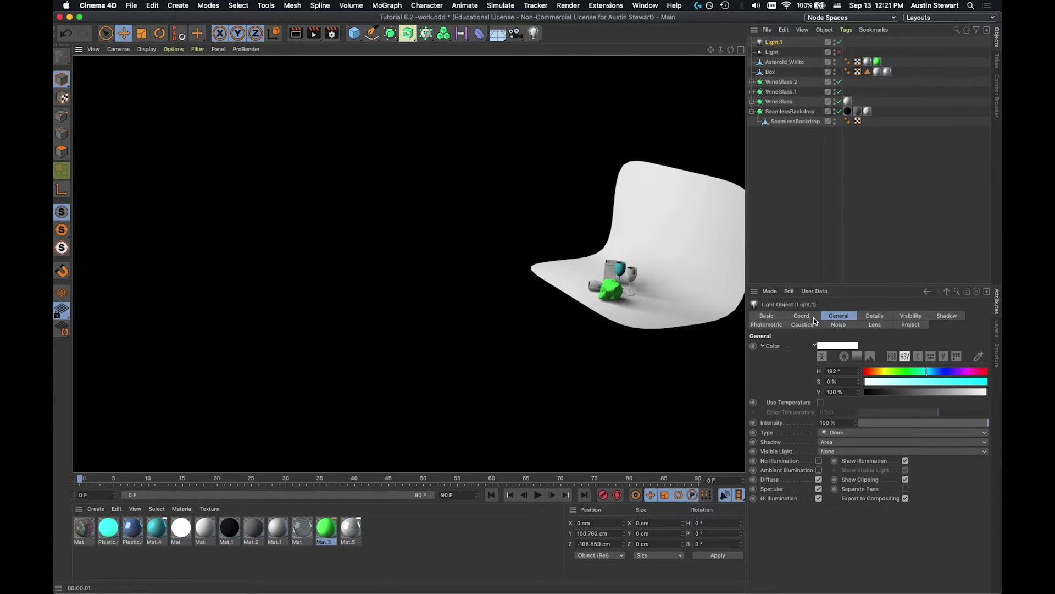
# Try the Flashlight lens glow on the omni light and render the view
pyautogui.click(861, 323)
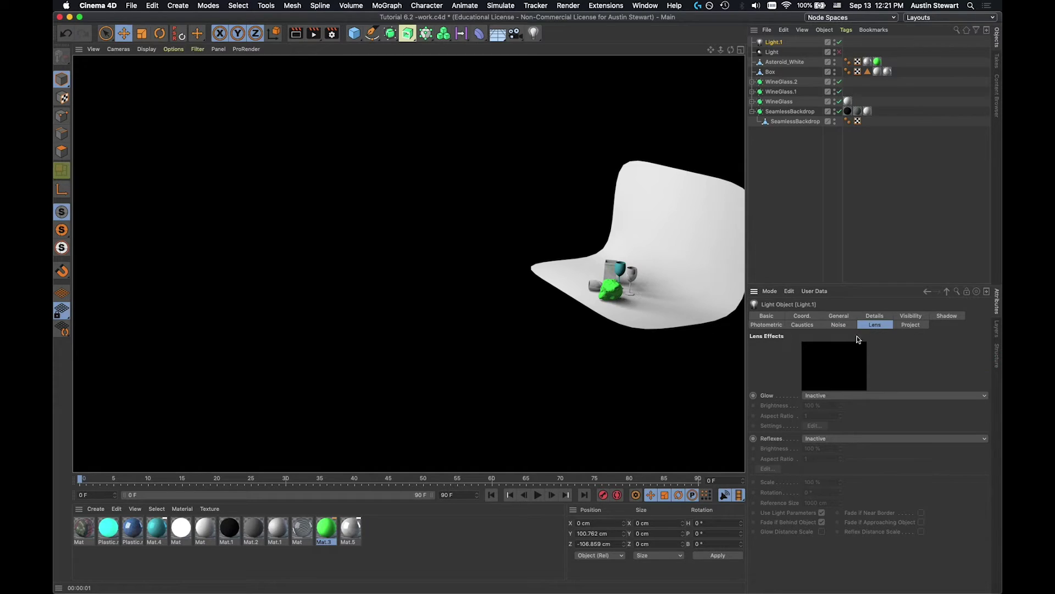
pyautogui.click(838, 395)
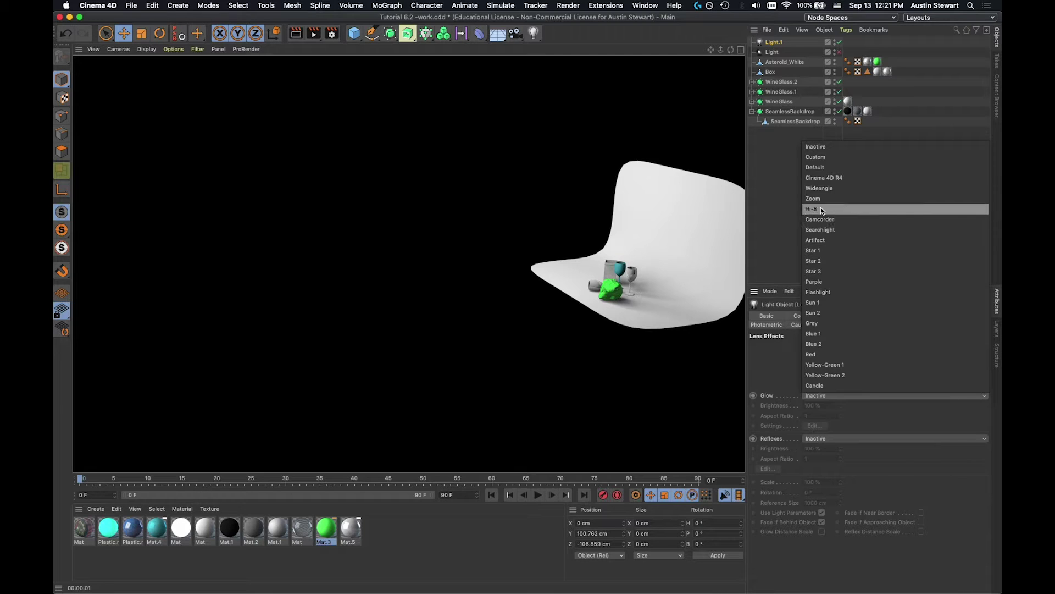
pyautogui.click(834, 294)
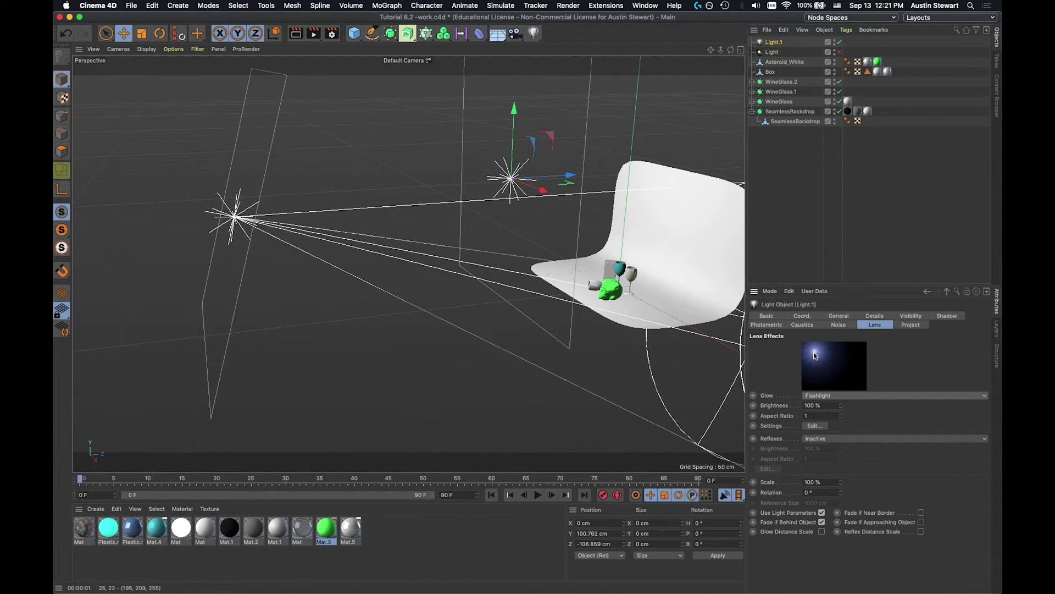
pyautogui.press('super+r')
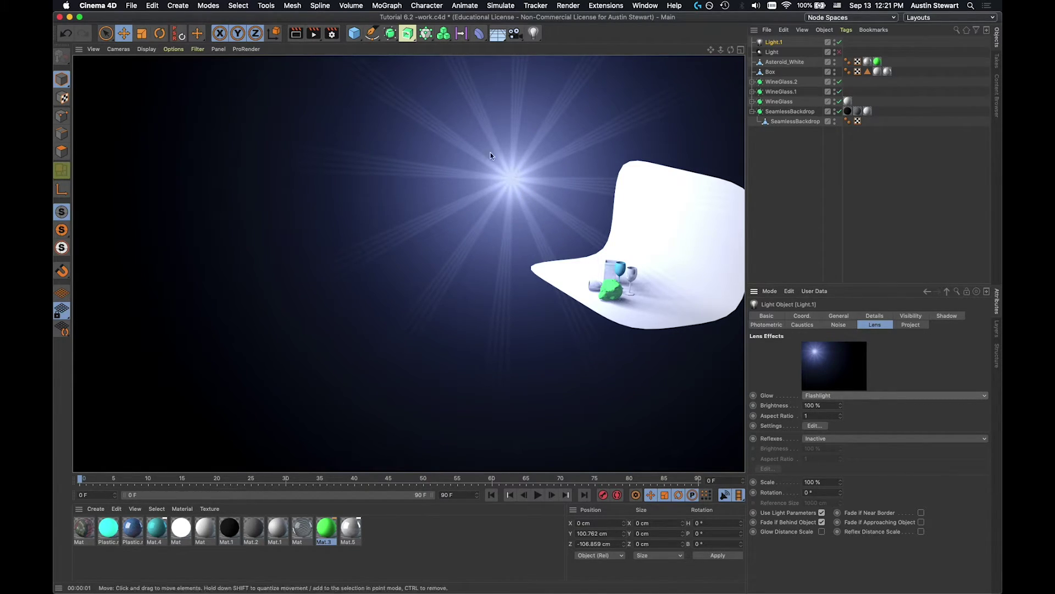
# Try the Sun 2 lens glow on the omni light and render the view
pyautogui.click(844, 395)
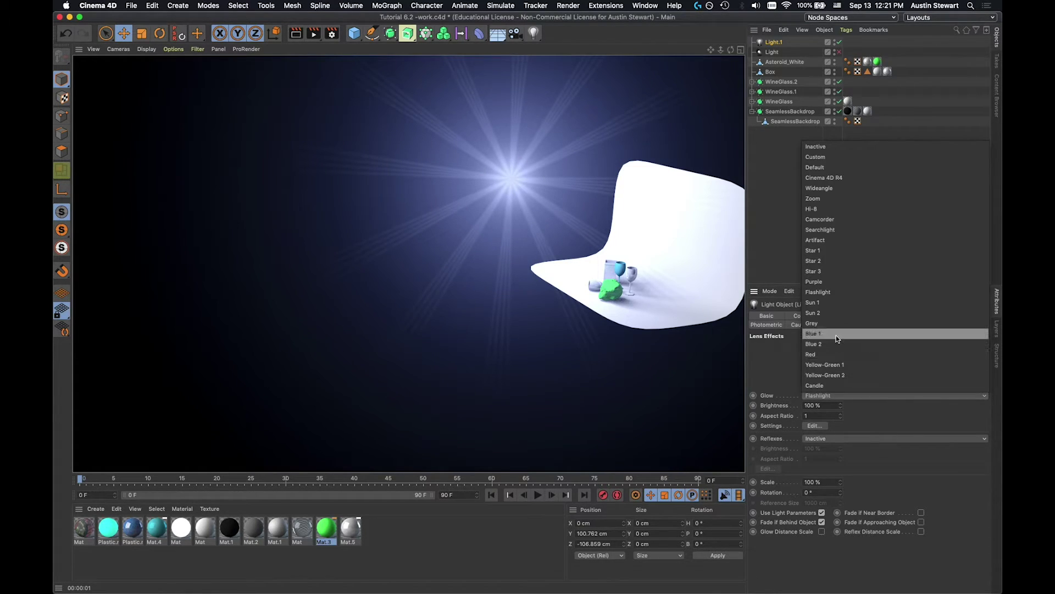
pyautogui.click(835, 313)
pyautogui.press('super+r')
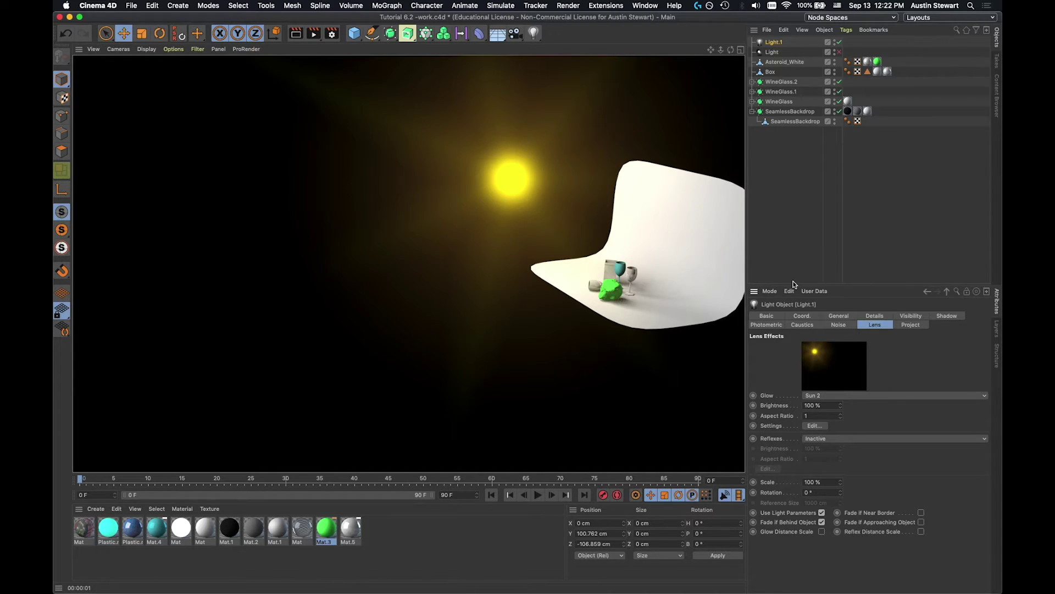
# Try the Camcorder lens glow on the omni light and render the view
pyautogui.click(857, 395)
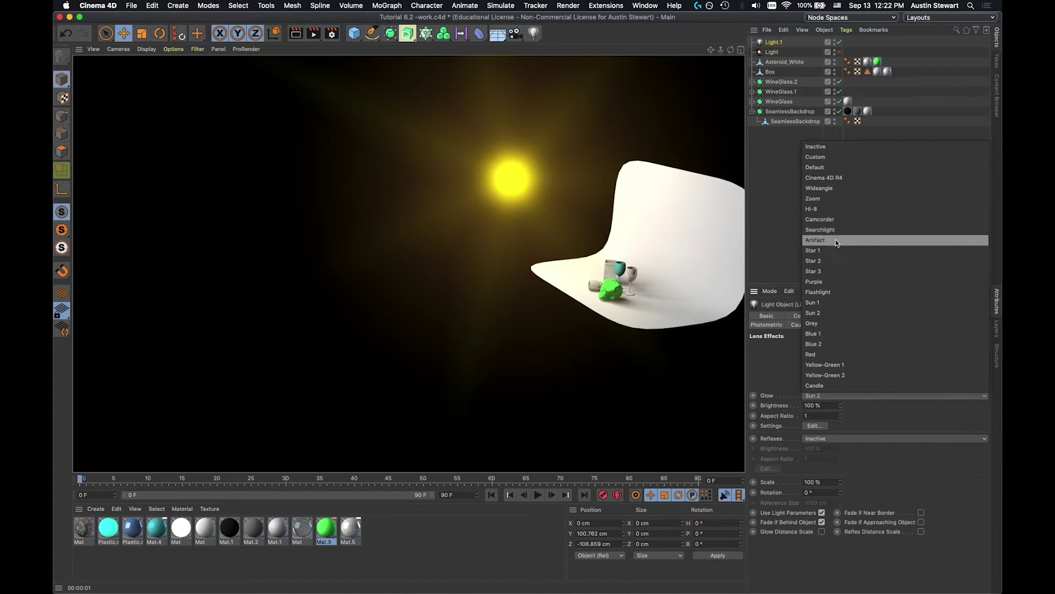
pyautogui.click(835, 220)
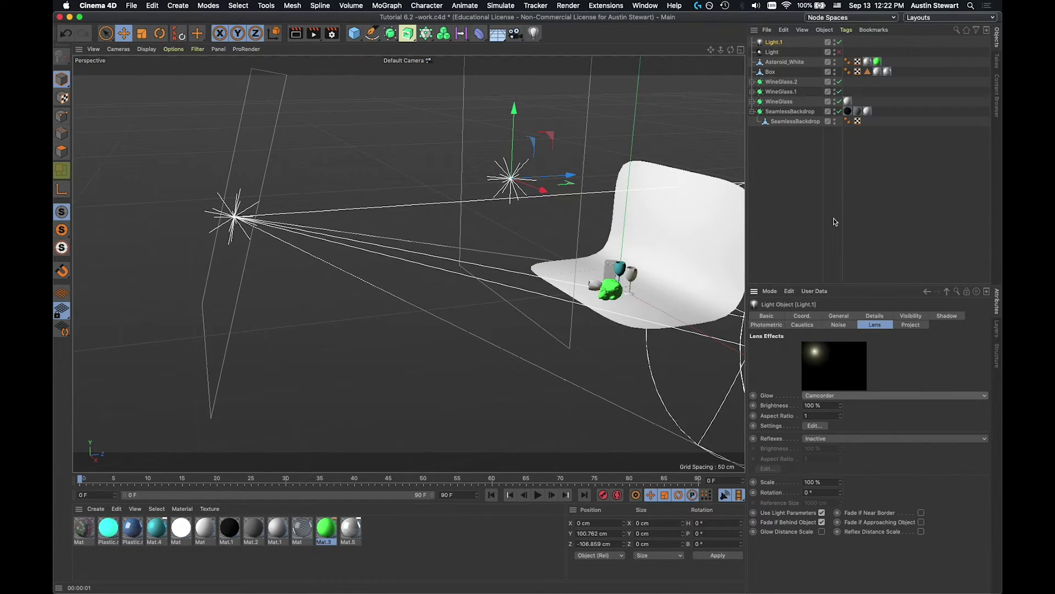
pyautogui.press('super+r')
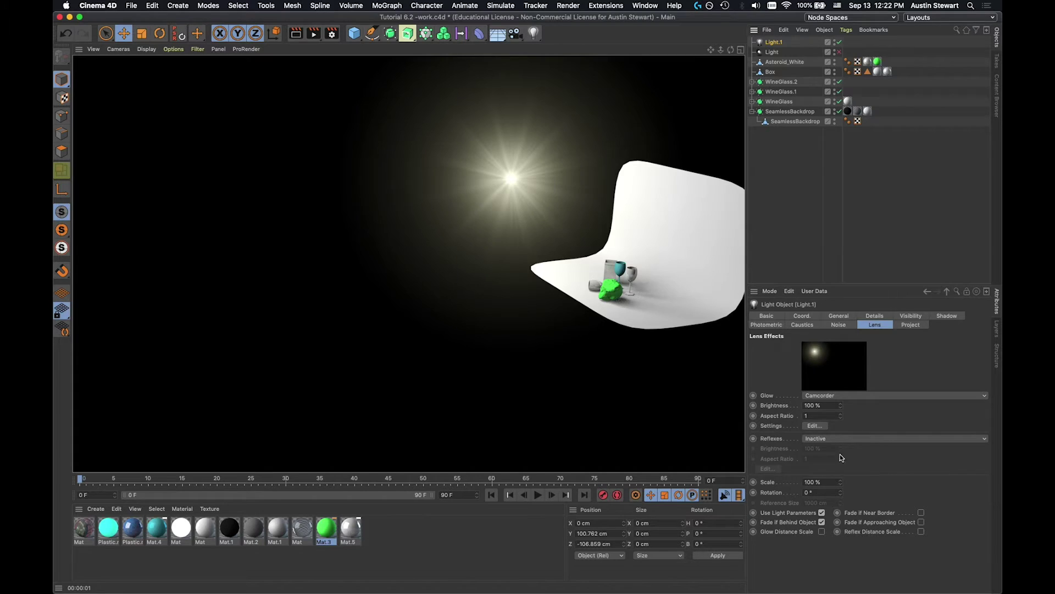
# Set the aspect ratio of the omni light's lens glow to 2 and render the view
pyautogui.click(816, 416)
pyautogui.write('2')
pyautogui.press('Return')
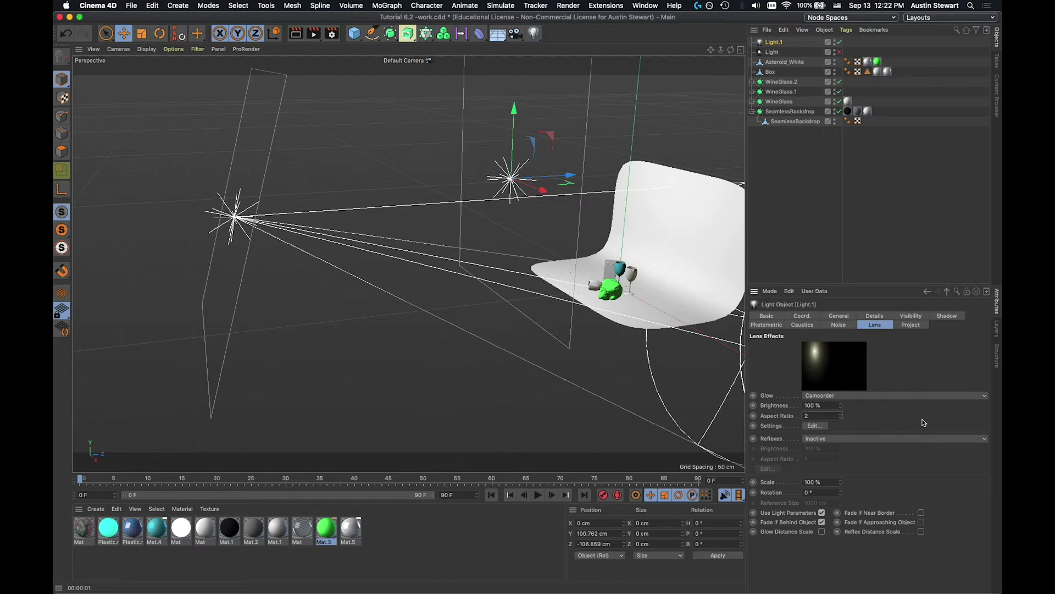
pyautogui.press('super+r')
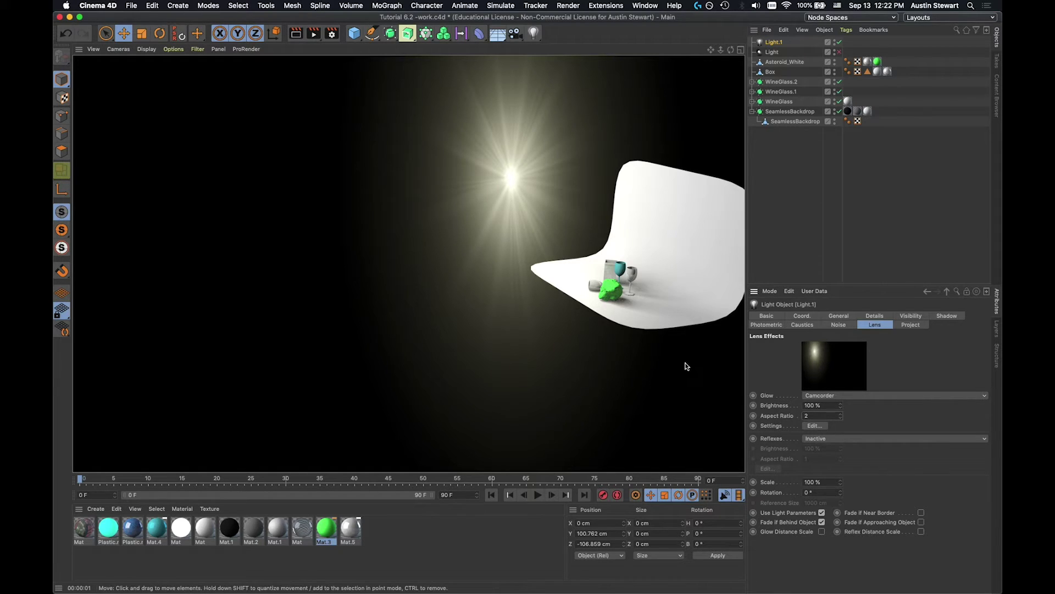
# Try the Camcorder lens reflexes on the omni light and render the view
pyautogui.click(854, 438)
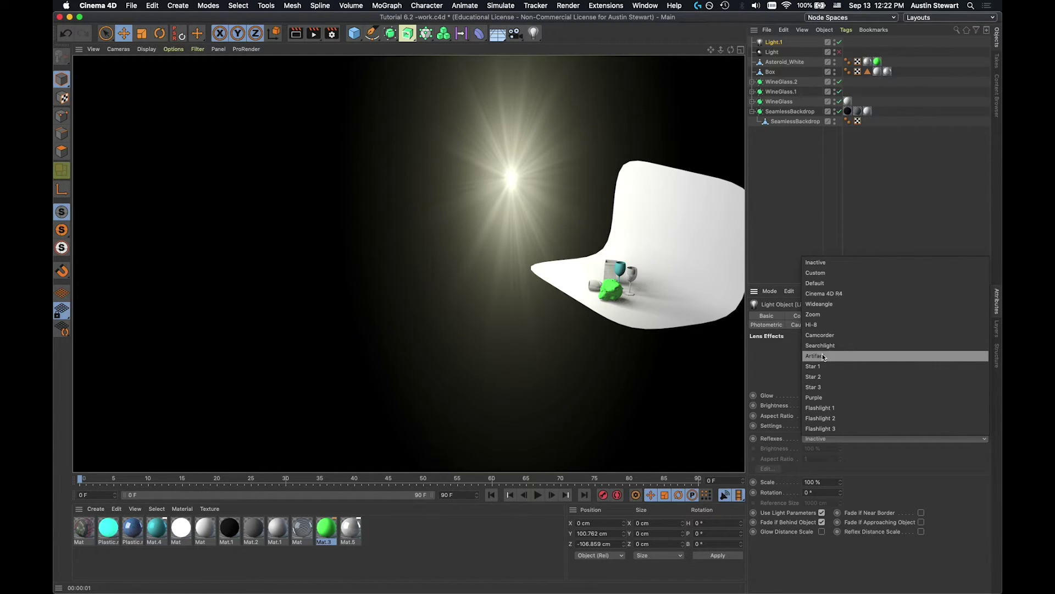
pyautogui.click(824, 337)
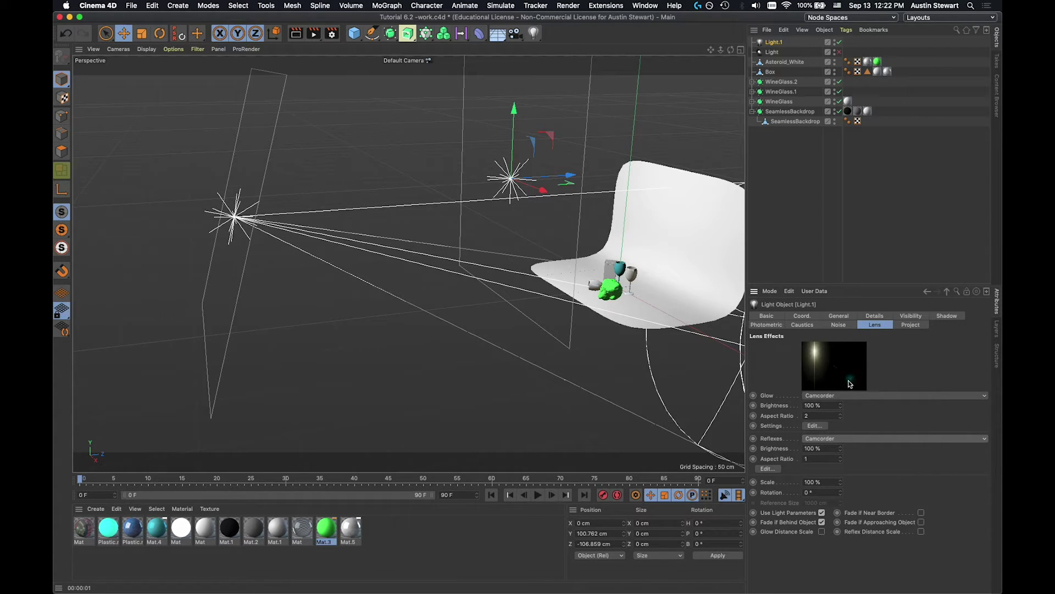
pyautogui.press('super+r')
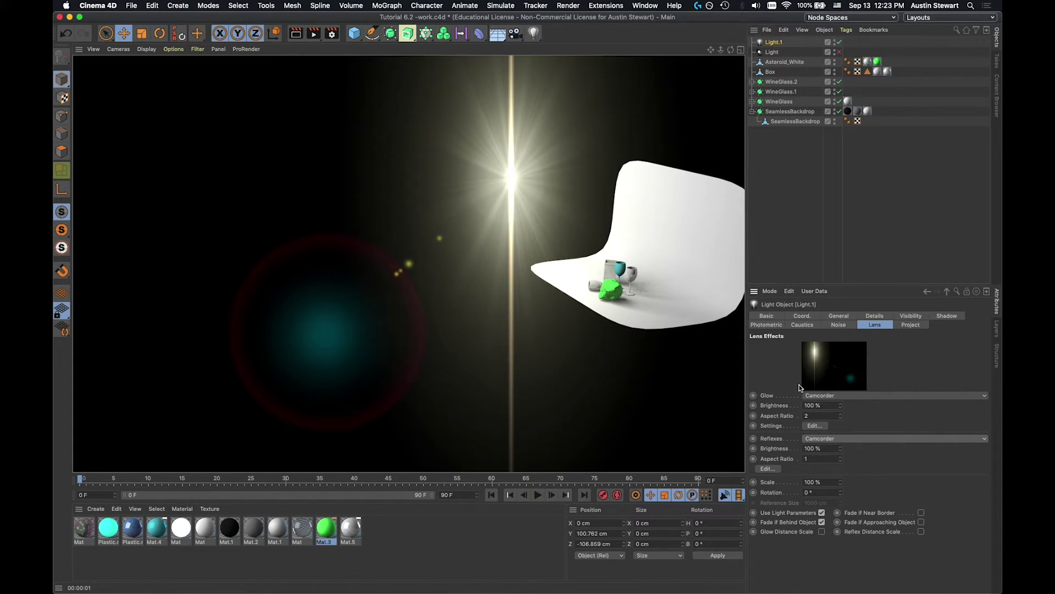
# Set both the lens glow and the reflexes of the omni light to Hi-8 and render the view
pyautogui.click(822, 396)
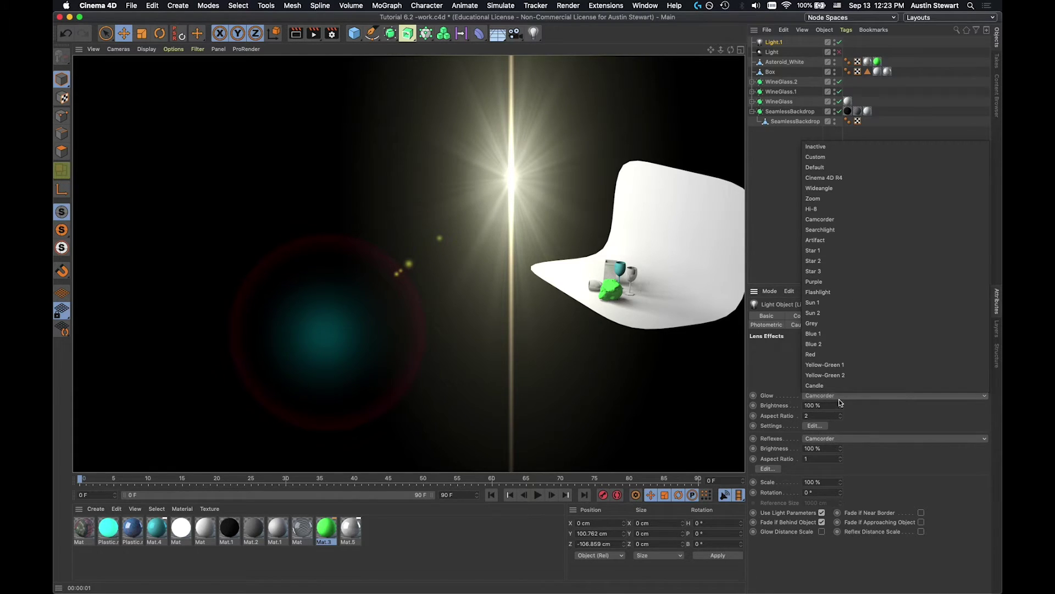
pyautogui.click(830, 209)
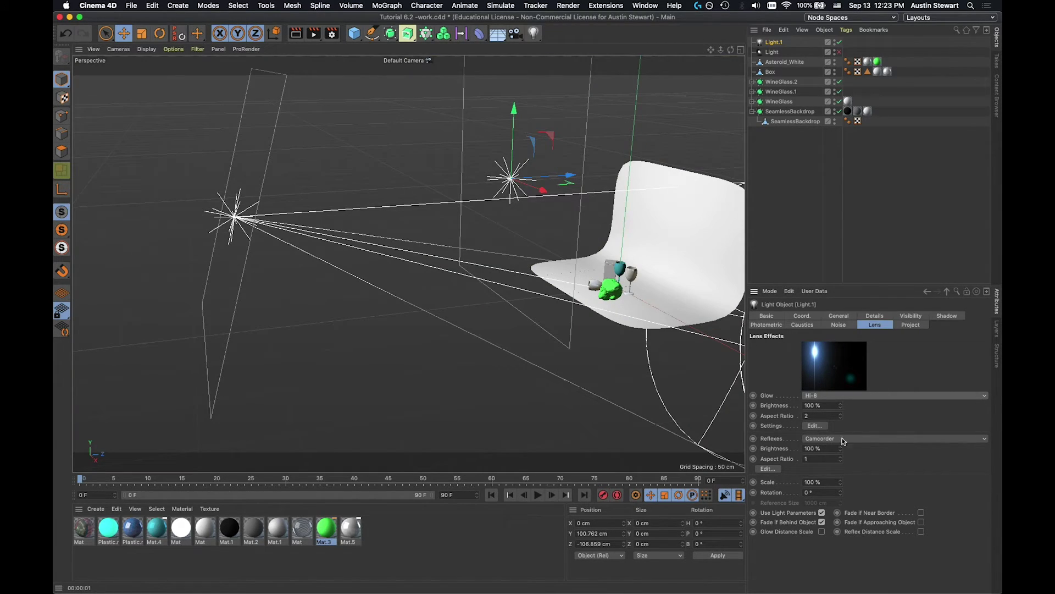
pyautogui.click(845, 439)
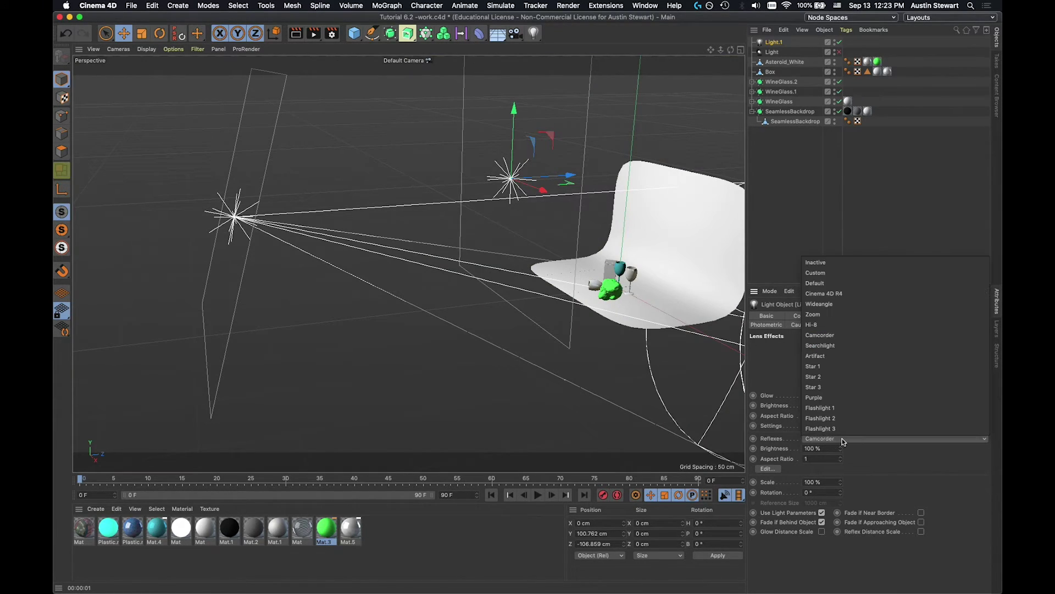
pyautogui.click(850, 324)
pyautogui.press('super+r')
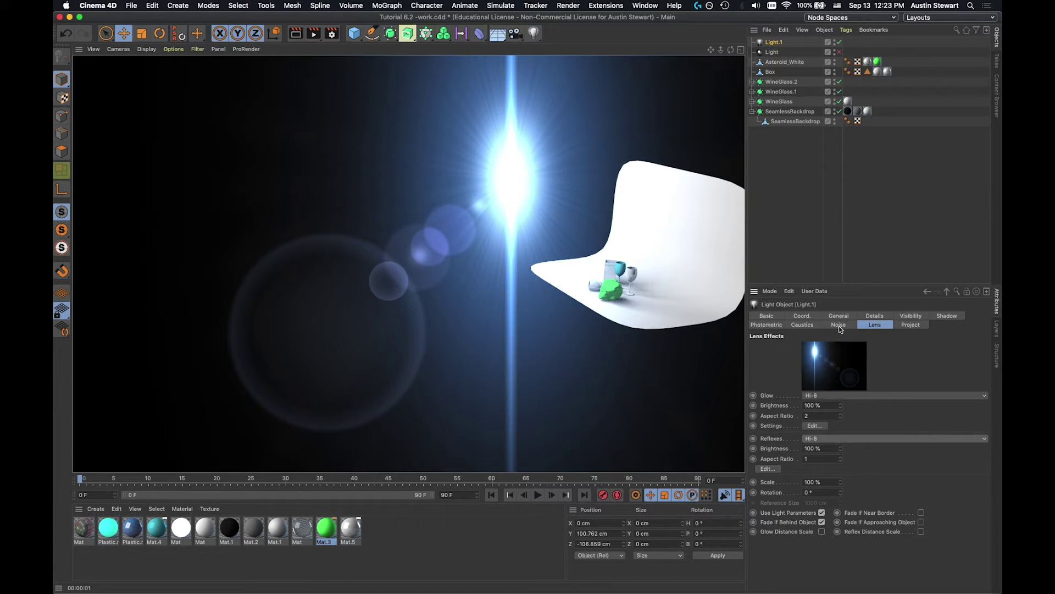
# Turn on photometric intensity for the omni light, raise it to about 3084 candela, and render the view
pyautogui.click(775, 325)
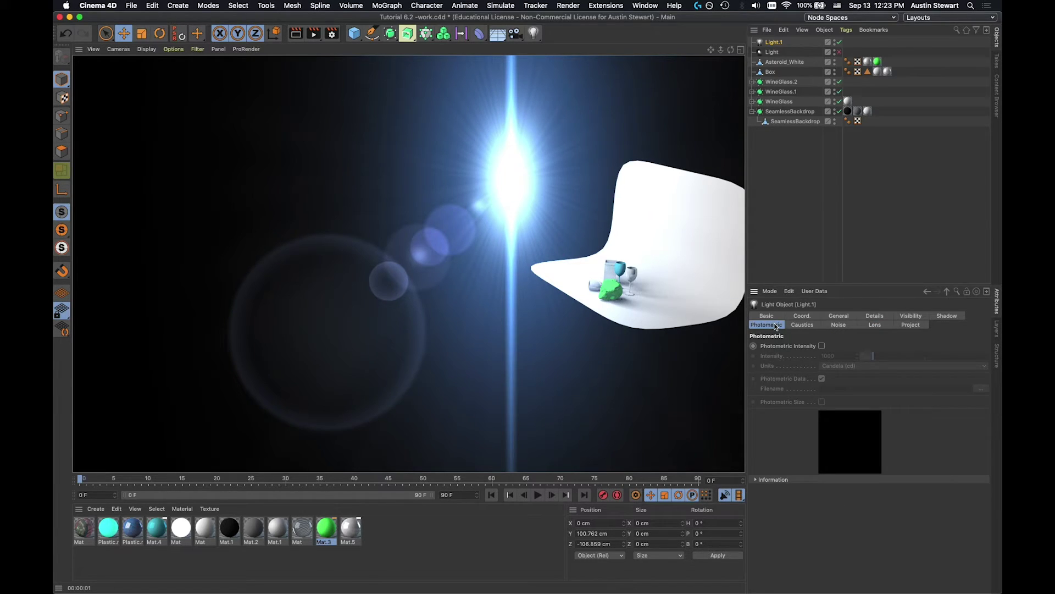
pyautogui.click(822, 346)
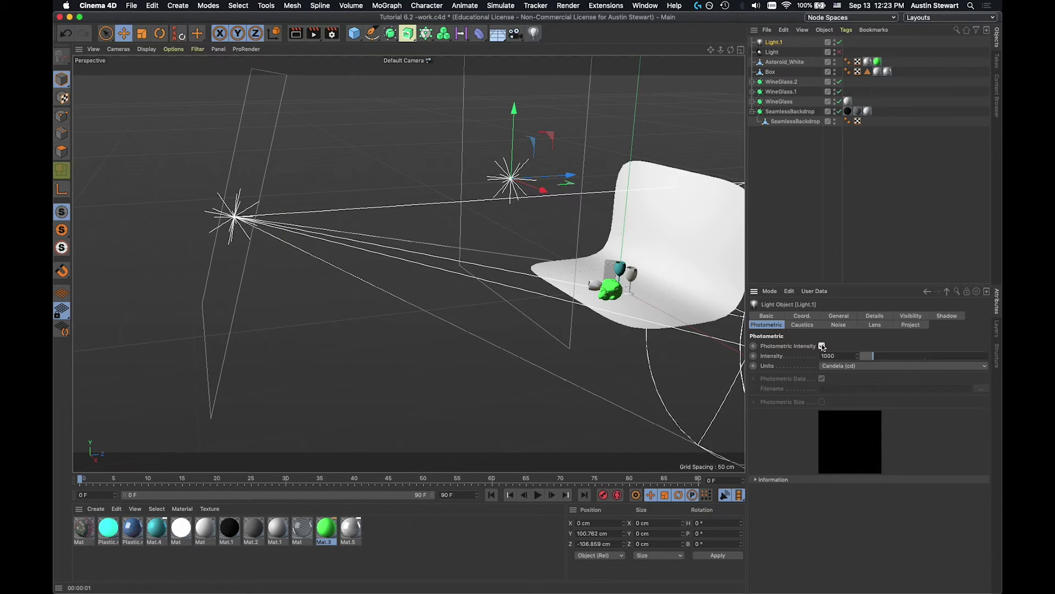
pyautogui.click(822, 345)
pyautogui.click(822, 346)
pyautogui.moveTo(895, 360); pyautogui.dragTo(899, 357)
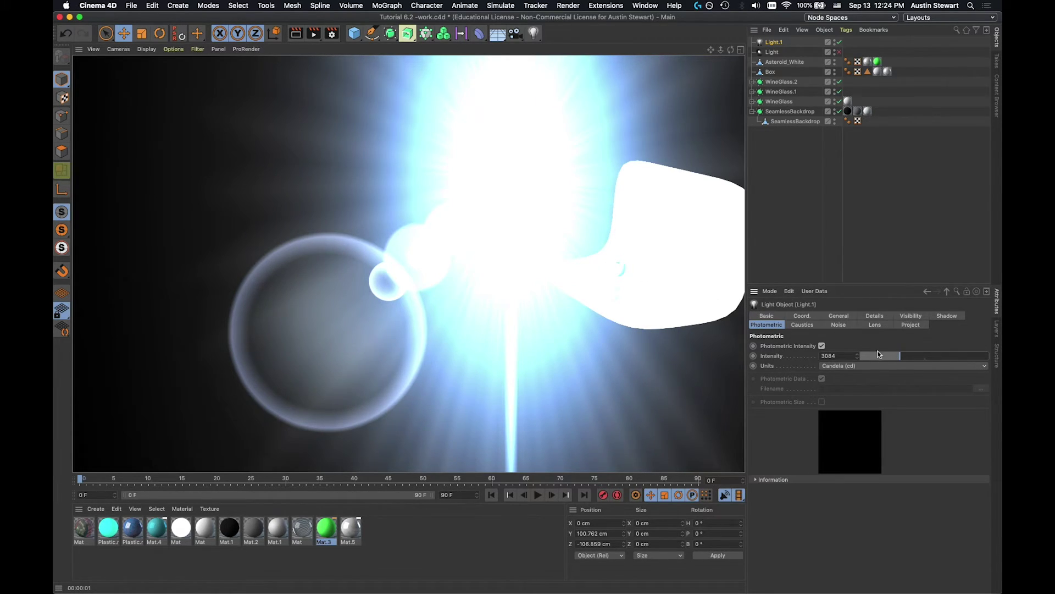
# Set the omni light's photometric intensity to 1000 candela and render the view
pyautogui.moveTo(886, 359); pyautogui.dragTo(880, 359)
pyautogui.click(833, 356)
pyautogui.write('1000')
pyautogui.press('Return')
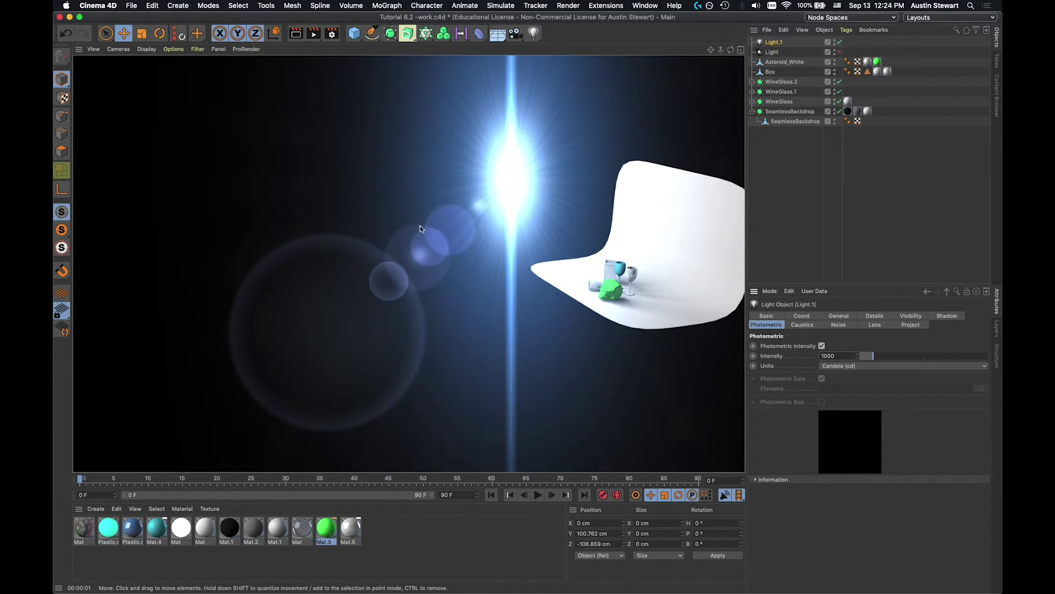
pyautogui.click(876, 326)
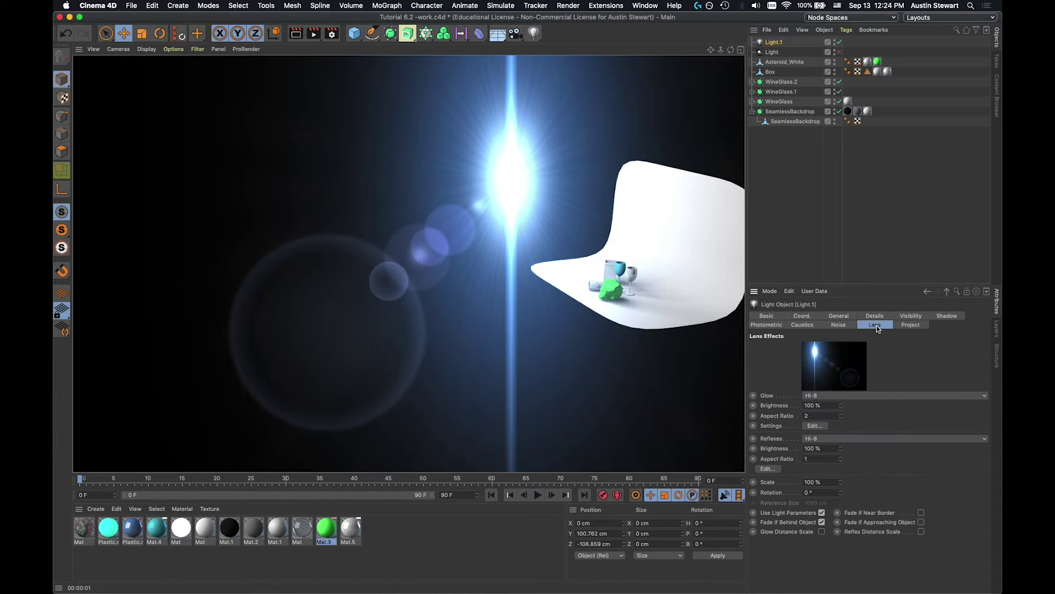
pyautogui.click(803, 326)
pyautogui.click(839, 325)
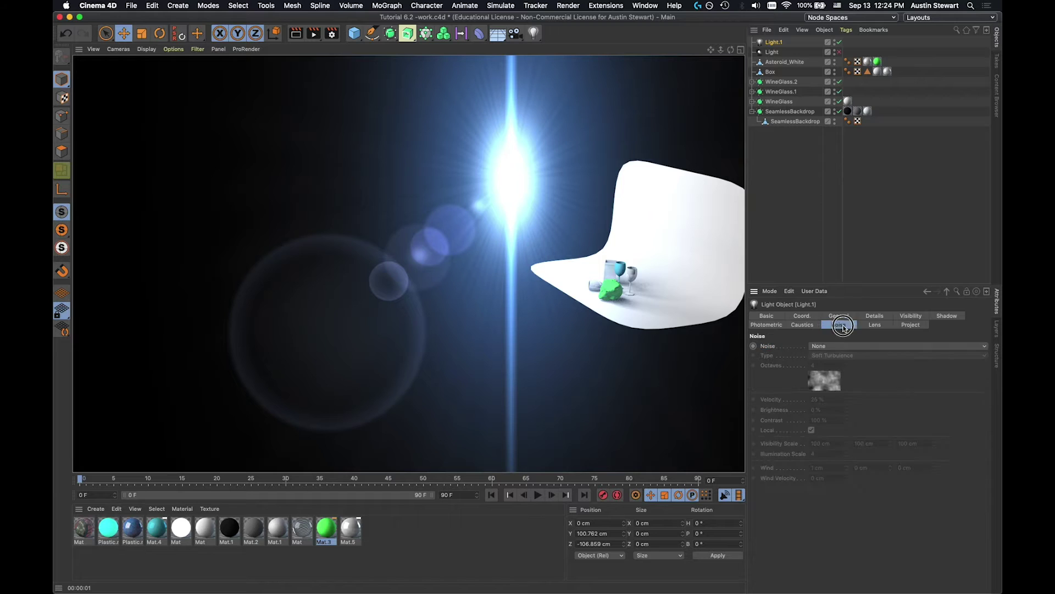
# Lower the omni light's photometric intensity to about 249 candela
pyautogui.click(766, 325)
pyautogui.click(864, 357)
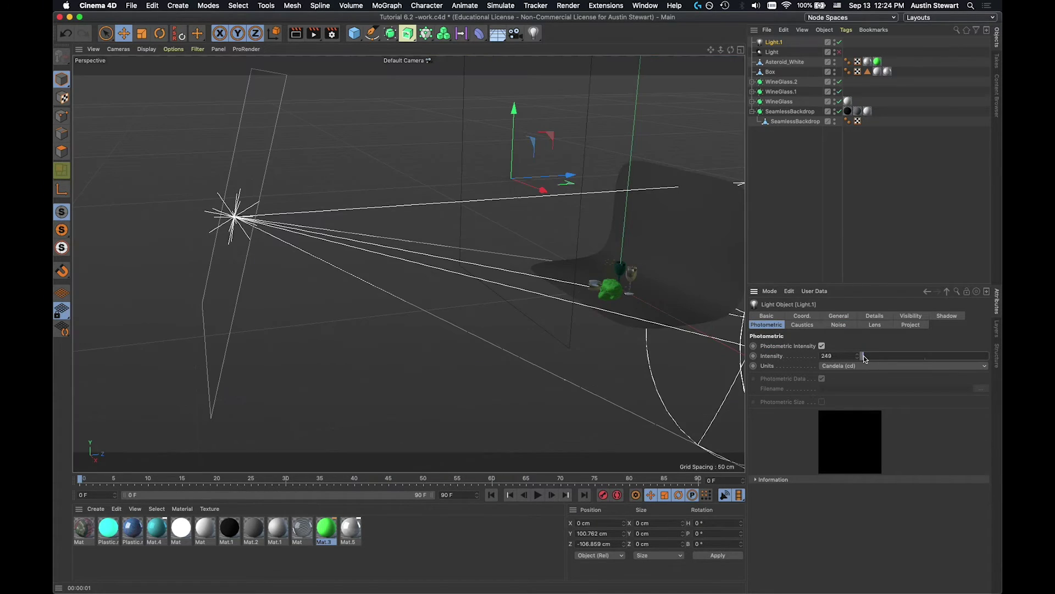
# Render the view, raise the omni light's photometric intensity to about 1054 candela, and turn photometric intensity off
pyautogui.press('super+r')
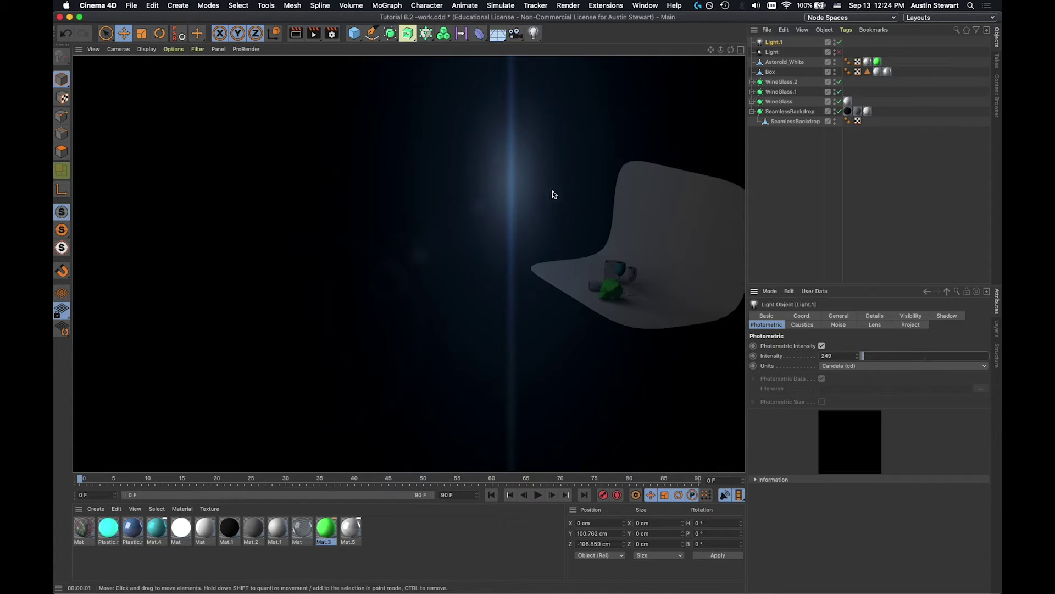
pyautogui.moveTo(863, 356)
pyautogui.mouseDown()
pyautogui.moveTo(893, 358)
pyautogui.moveTo(878, 360)
pyautogui.mouseUp()
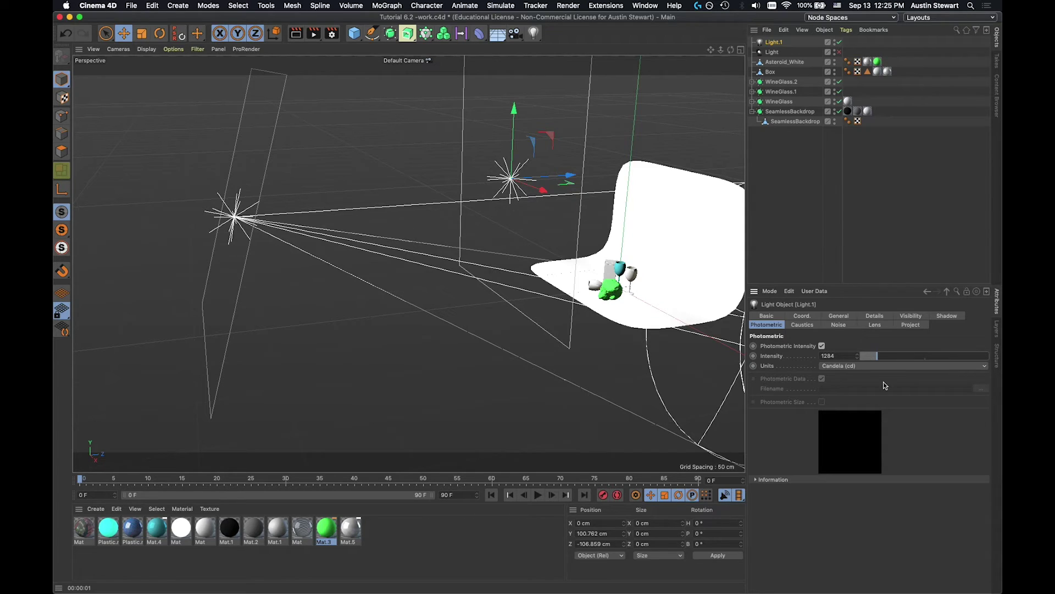
pyautogui.moveTo(874, 356); pyautogui.dragTo(875, 357)
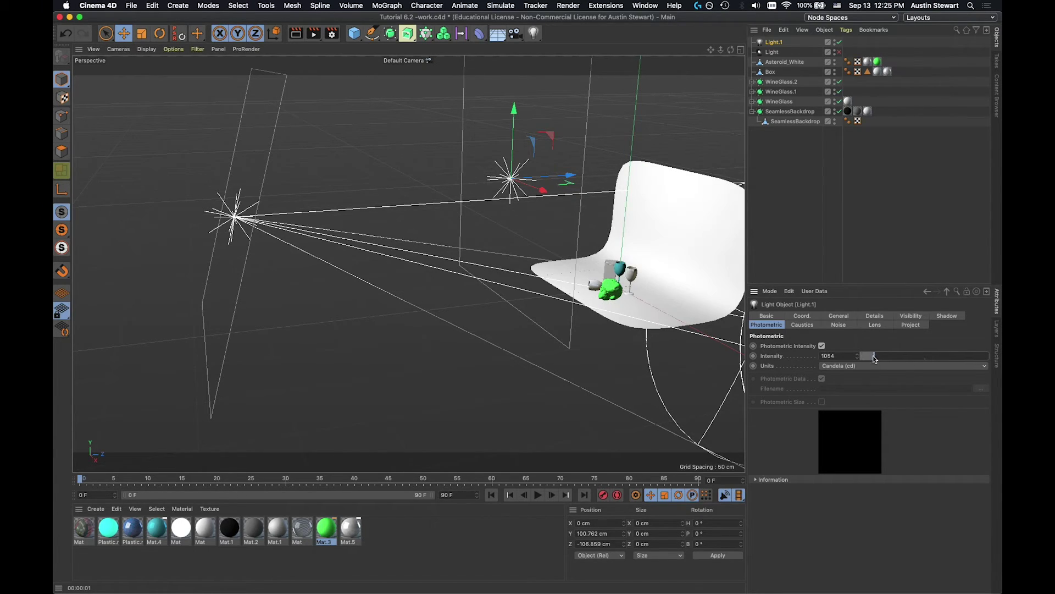
pyautogui.click(822, 346)
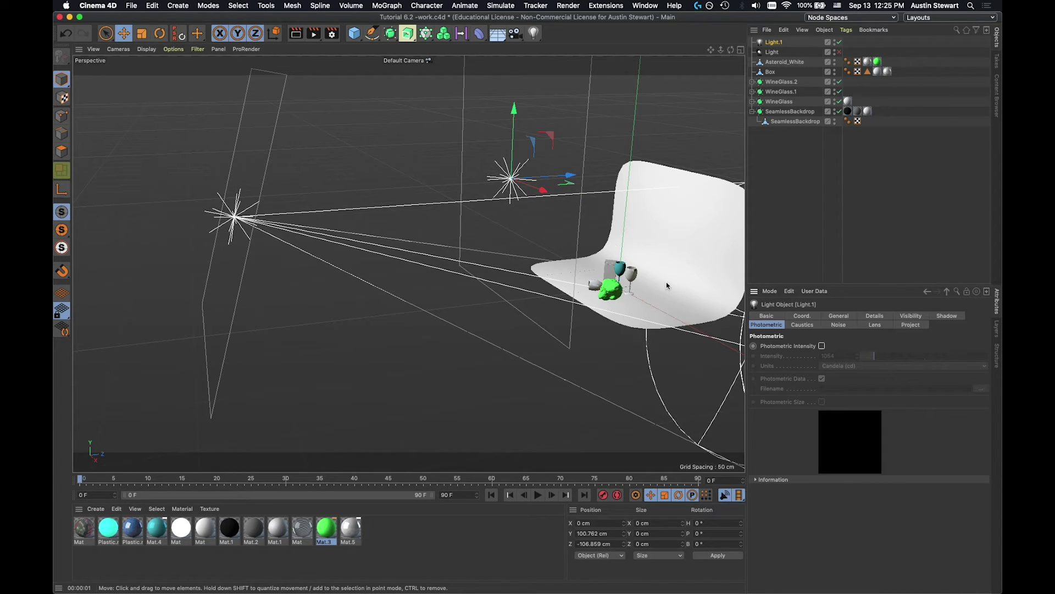
# Move the omni light down and closer to the still-life objects, to about Y 67.8 cm and Z -27.9 cm, and render the view
pyautogui.click(907, 325)
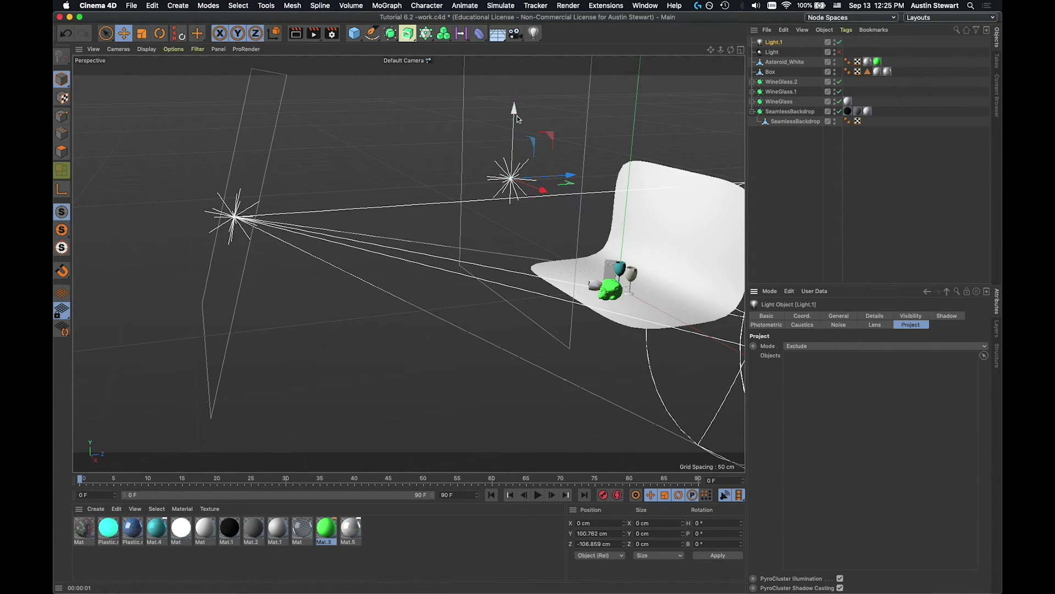
pyautogui.moveTo(515, 111); pyautogui.dragTo(512, 150)
pyautogui.moveTo(568, 221); pyautogui.dragTo(647, 187)
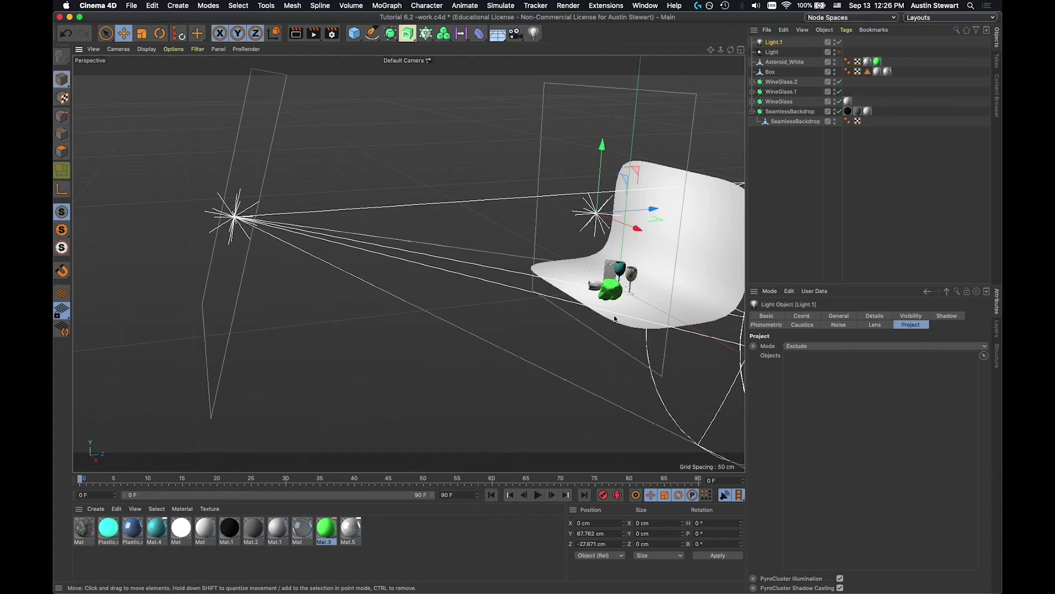
pyautogui.scroll(3, 618, 300)
pyautogui.scroll(6, 618, 300)
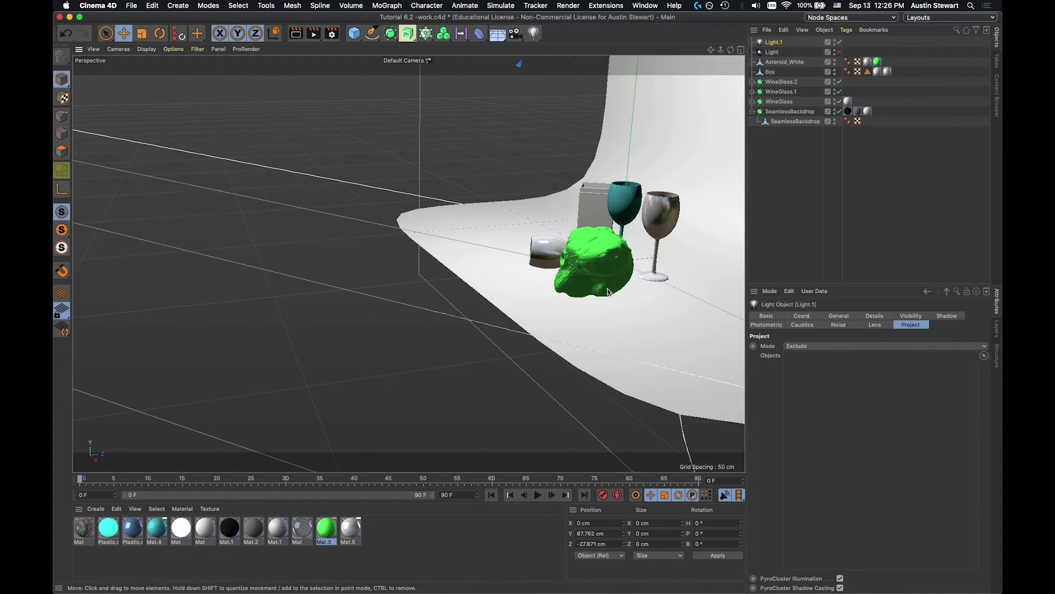
pyautogui.scroll(-5, 605, 264)
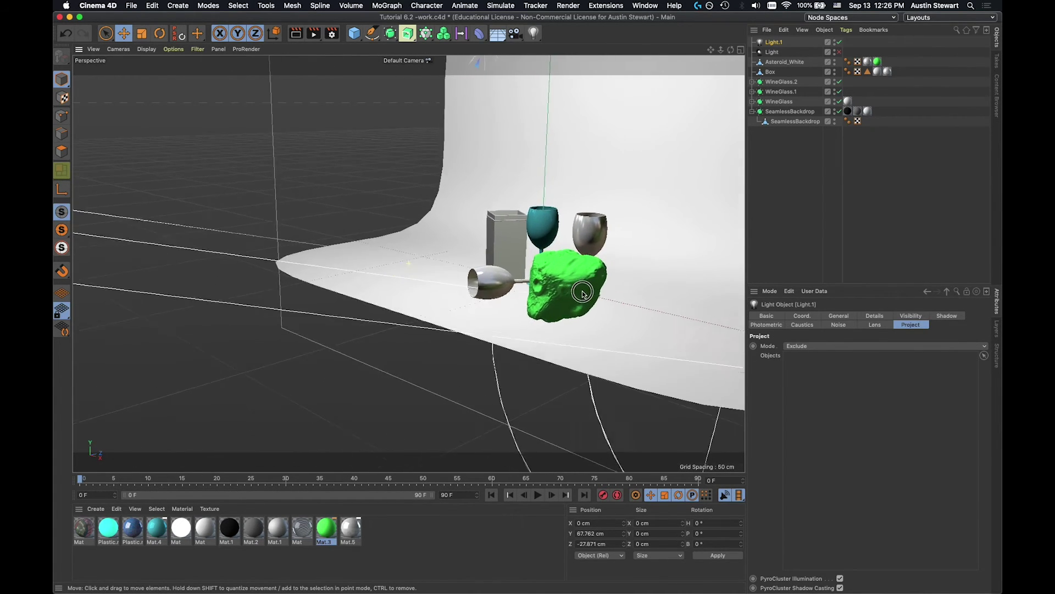
pyautogui.scroll(-1, 534, 355)
pyautogui.hotkey('alt', 'r')
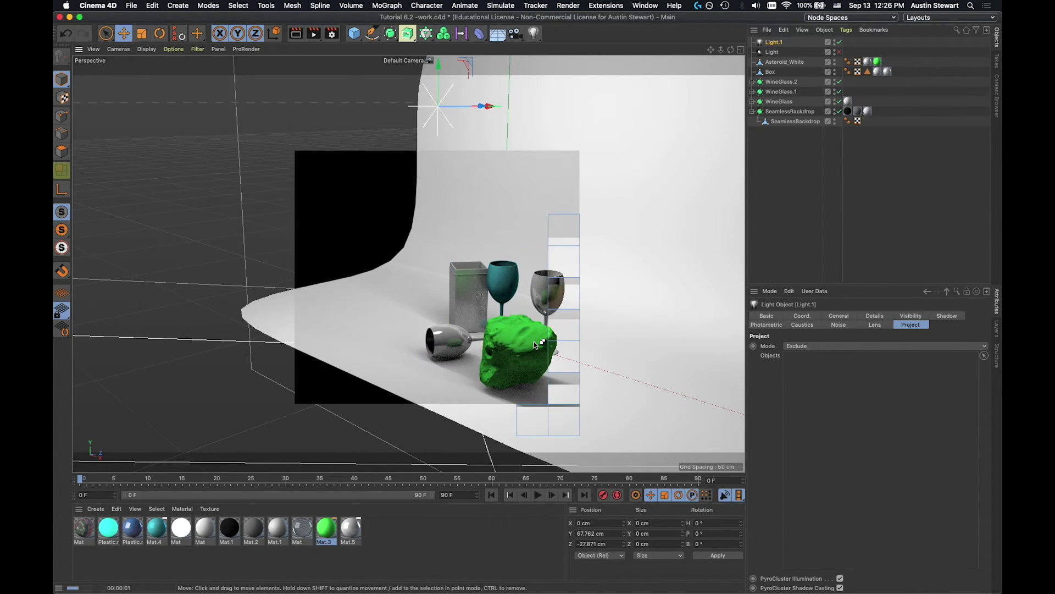
pyautogui.hotkey('ctrl', 'r')
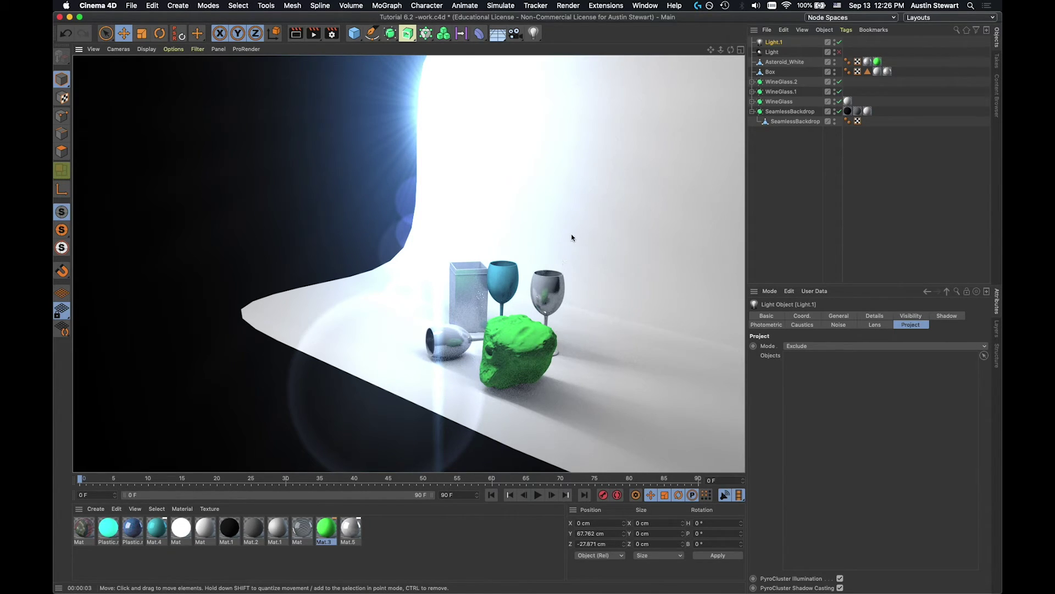
# Set both the lens glow and the reflexes of the omni light to Inactive and render the view
pyautogui.click(874, 325)
pyautogui.click(811, 397)
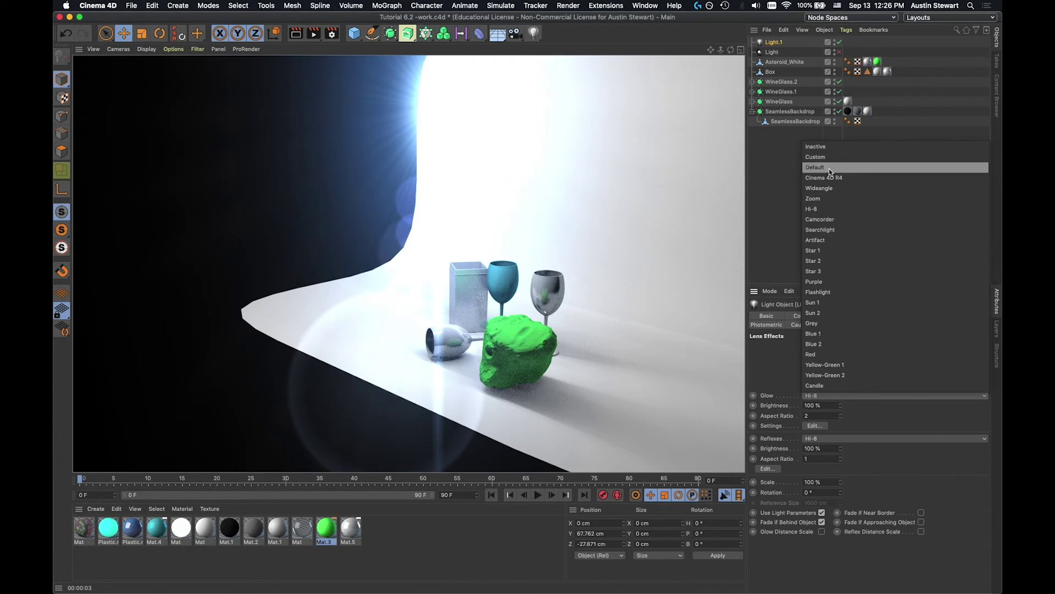
pyautogui.click(830, 145)
pyautogui.click(822, 438)
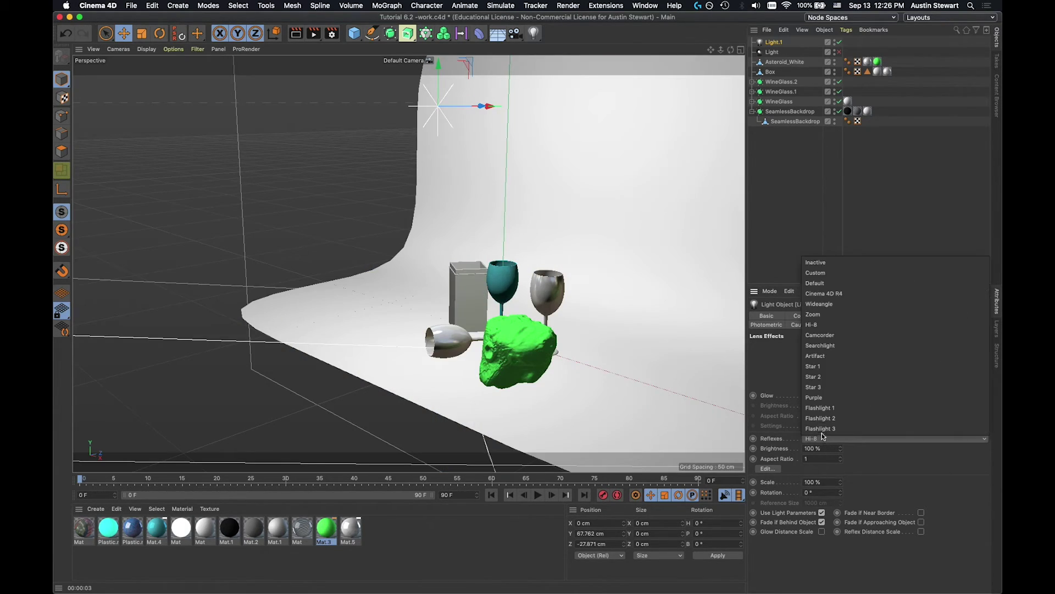
pyautogui.click(816, 263)
pyautogui.hotkey('ctrl', 'r')
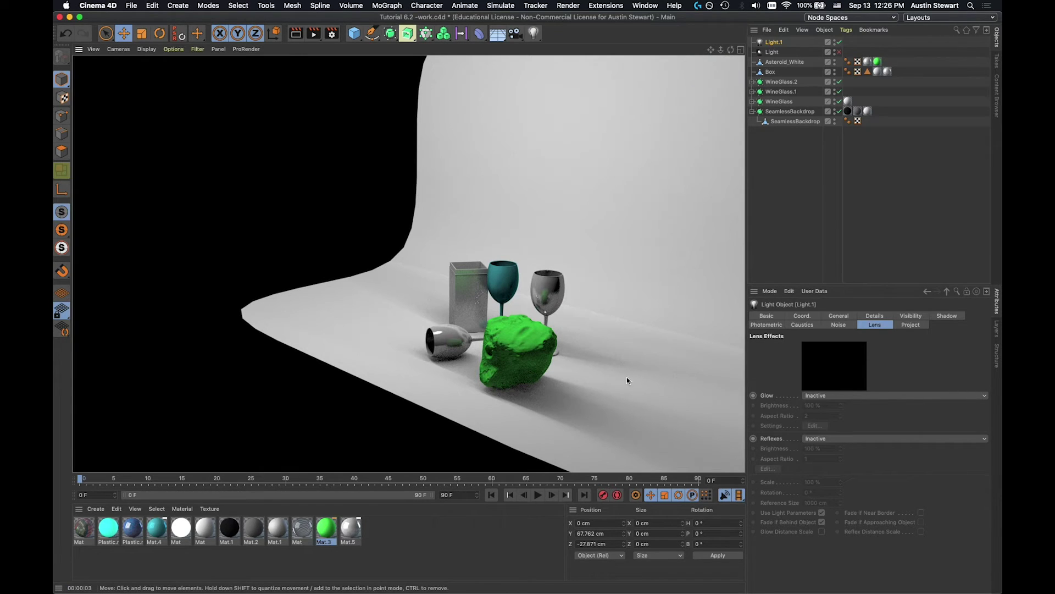
# Exclude Asteroid_White from the omni light's illumination and render the view
pyautogui.click(912, 325)
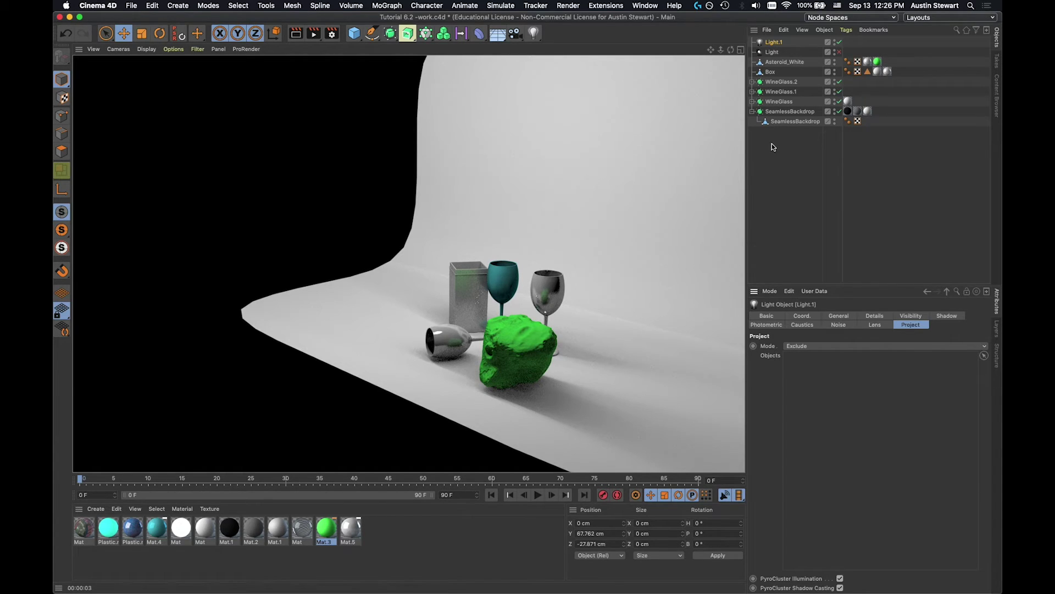
pyautogui.click(984, 357)
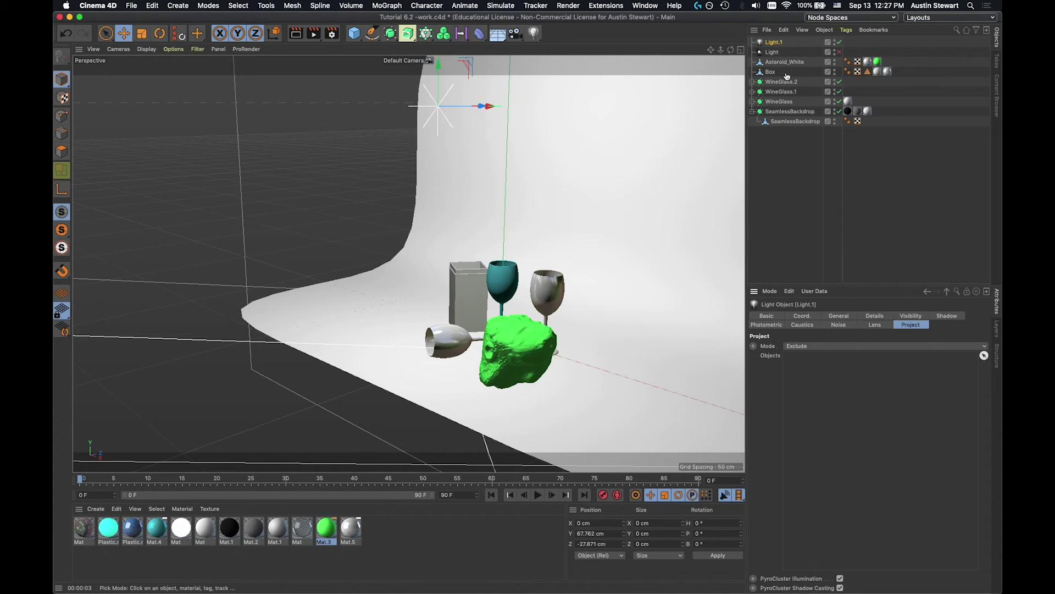
pyautogui.click(517, 348)
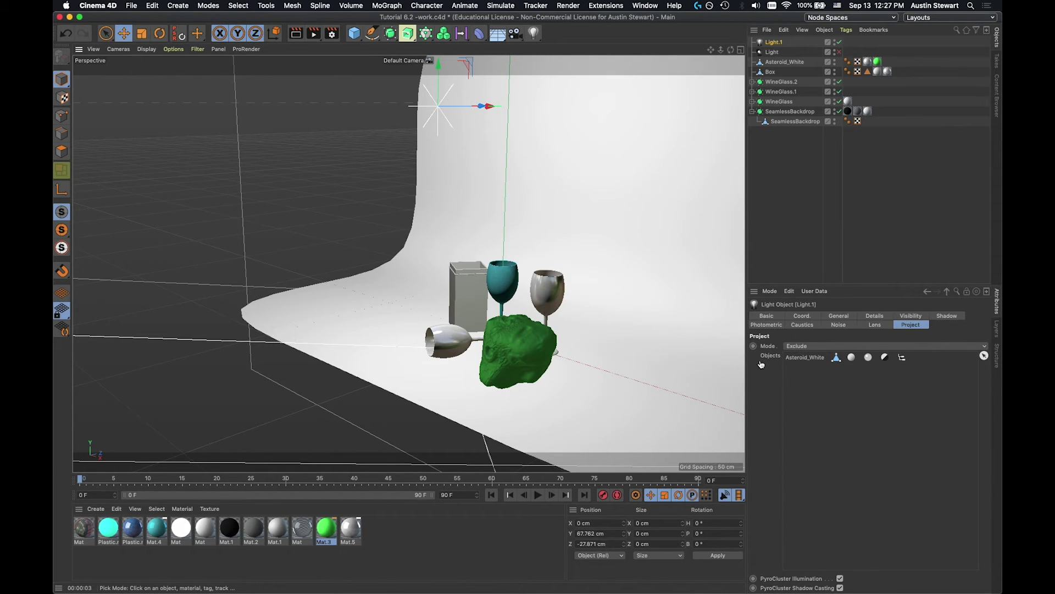
pyautogui.hotkey('alt', 'r')
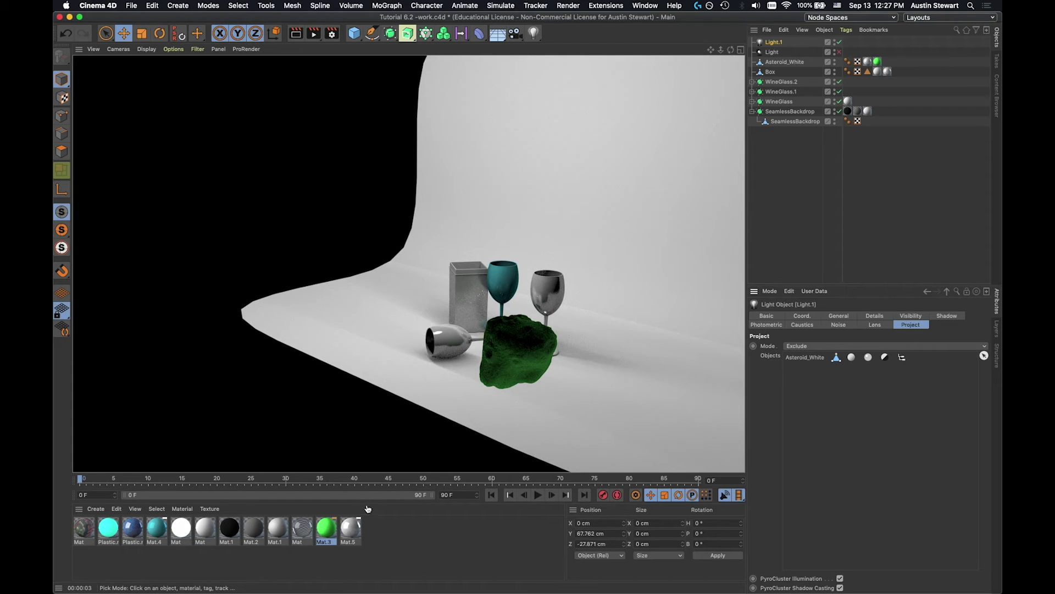
pyautogui.click(326, 529)
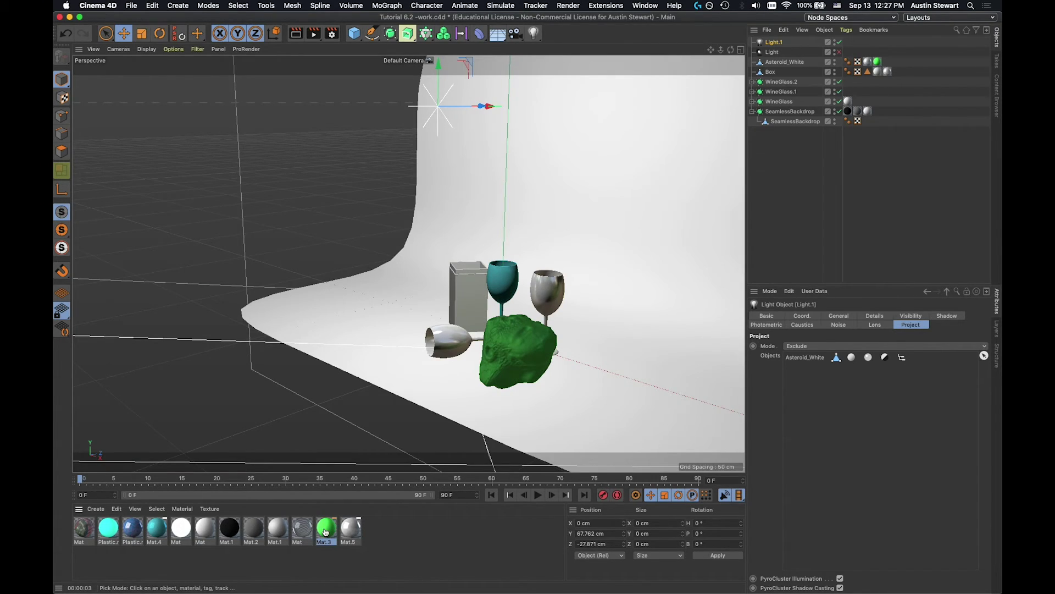
pyautogui.moveTo(702, 592)
# Add WineGlass.2 and WineGlass to the omni light's excluded objects and remove both entries again
pyautogui.click(560, 297)
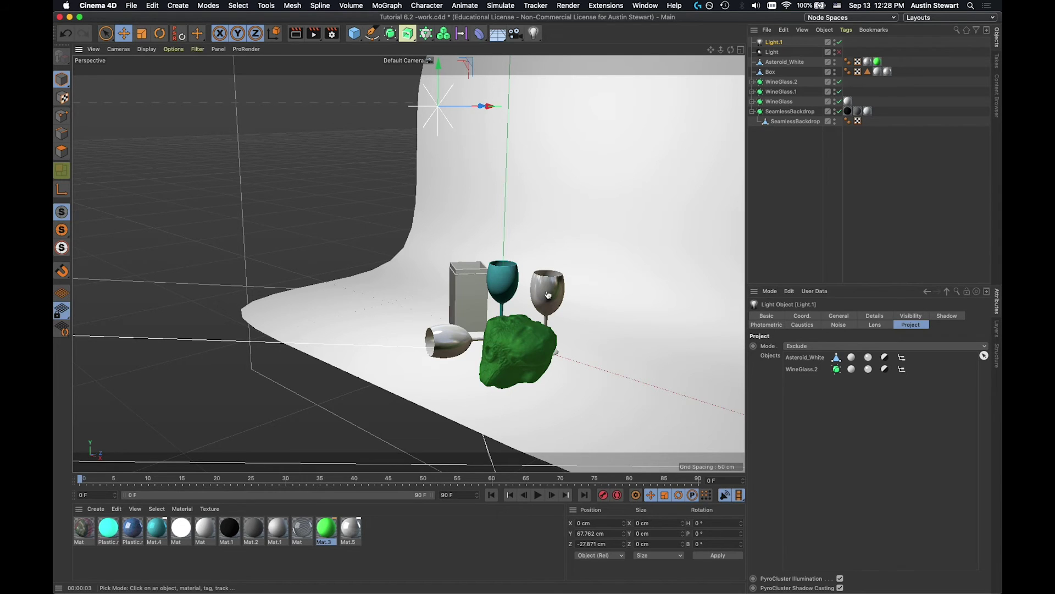
pyautogui.click(510, 285)
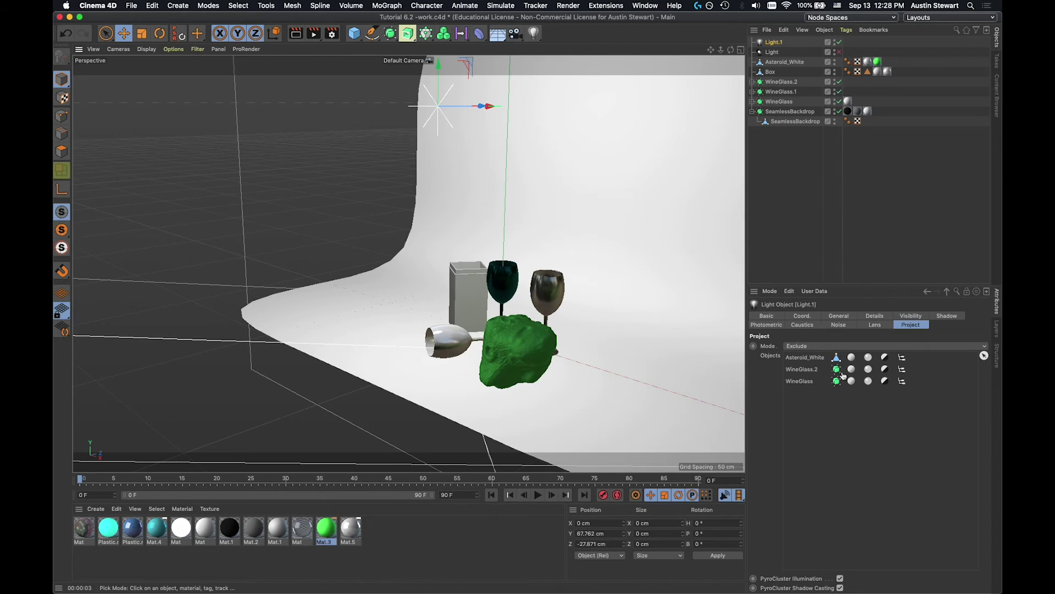
pyautogui.click(812, 370)
pyautogui.press('Delete')
pyautogui.press('Delete')
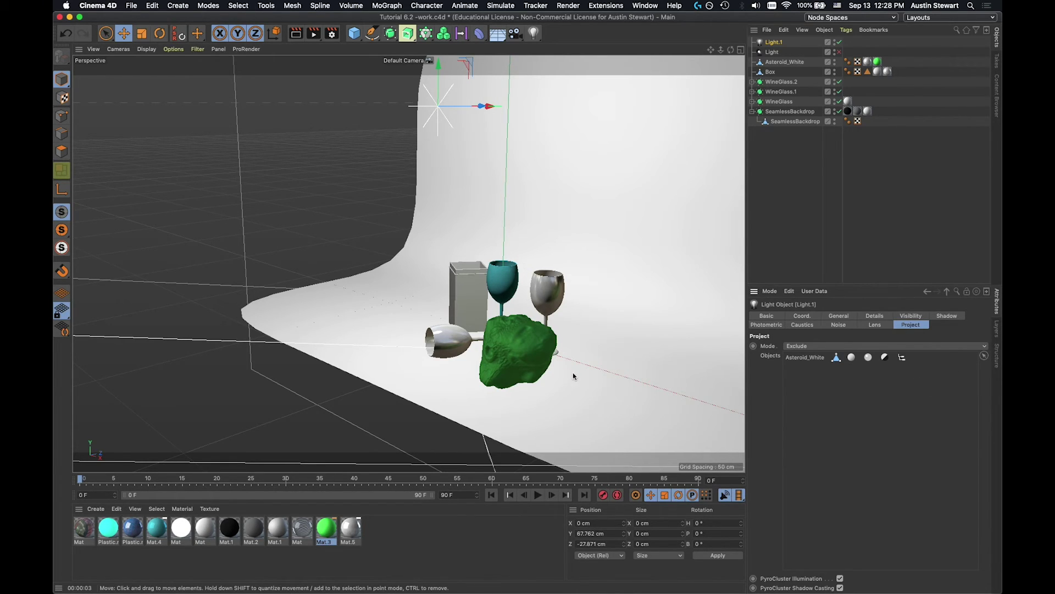
# Open the green asteroid material Mat.3 in the Material Editor, examine its settings, and close the editor
pyautogui.doubleClick(327, 529)
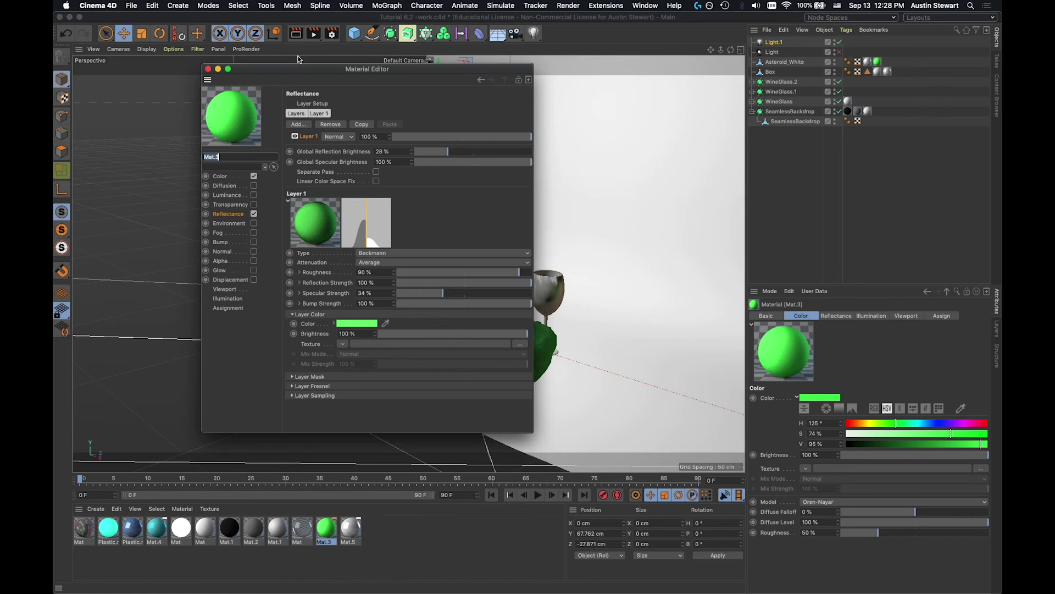
pyautogui.moveTo(291, 63); pyautogui.dragTo(629, 188)
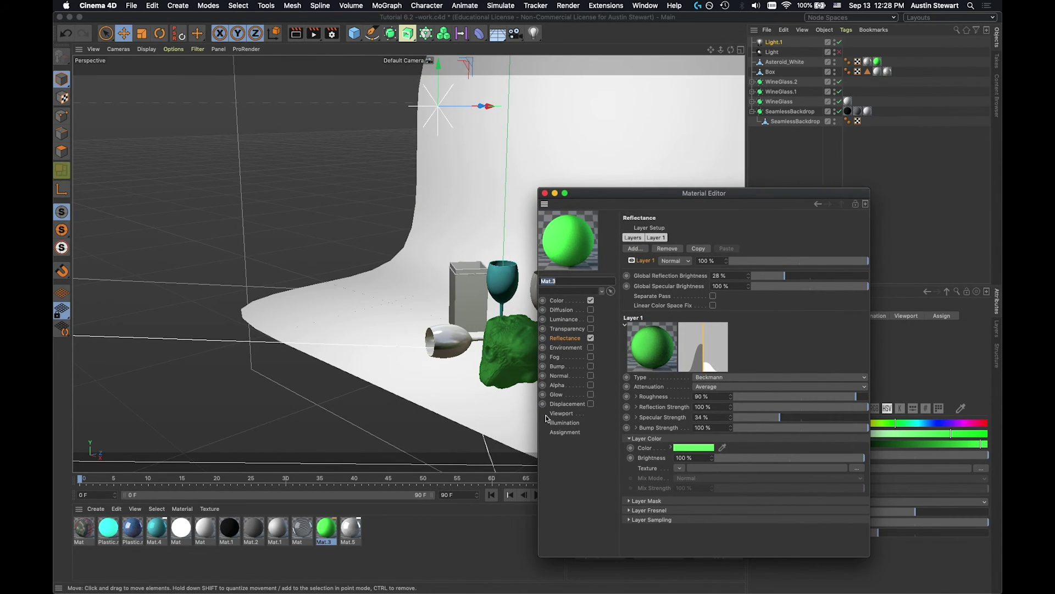
pyautogui.click(545, 193)
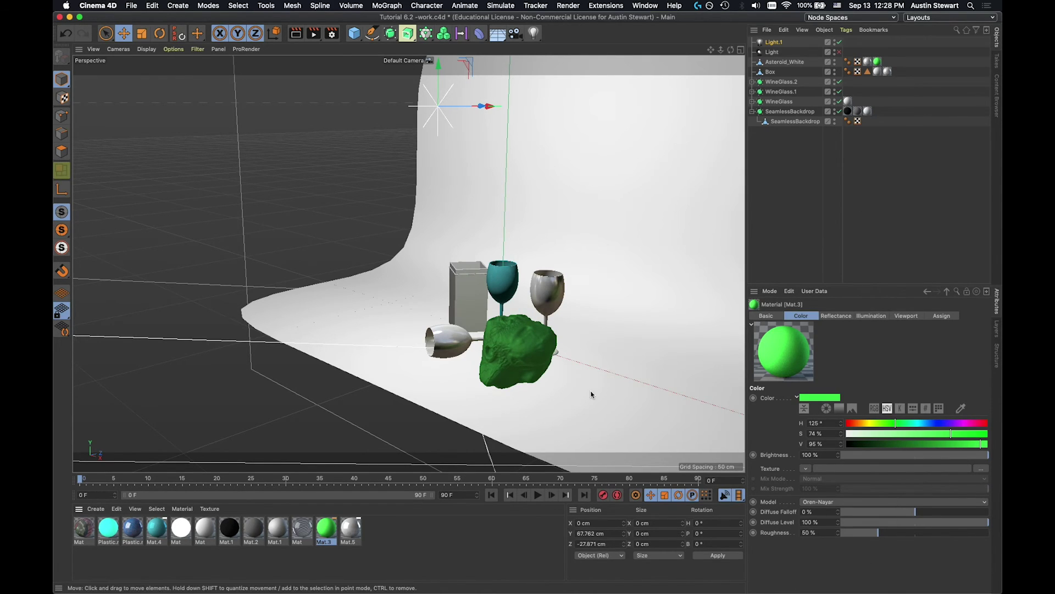
# Change the omni light's project mode to Include so it lights only Asteroid_White, and render the view
pyautogui.click(774, 42)
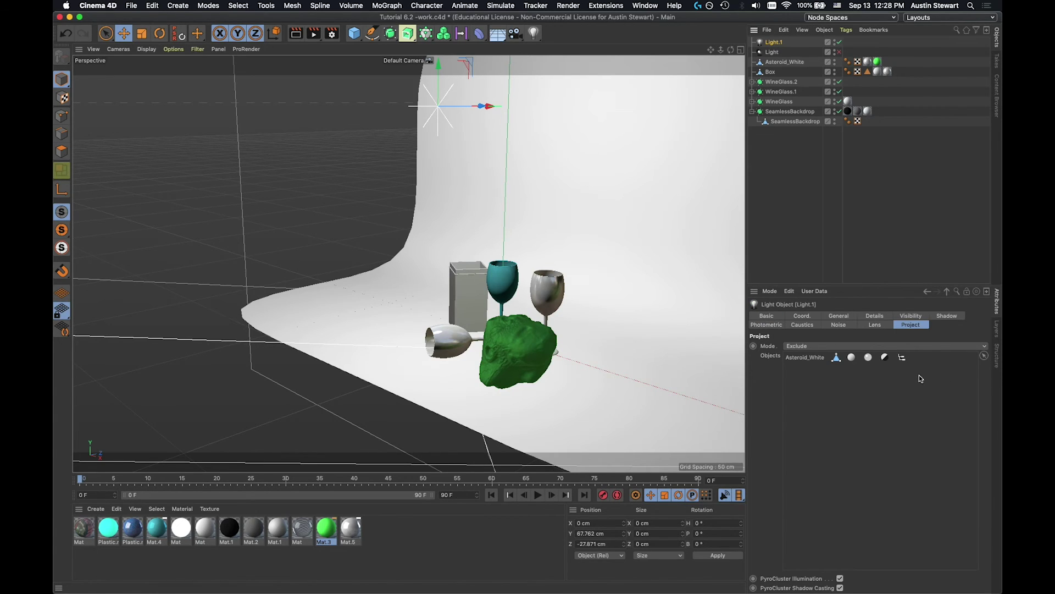
pyautogui.click(896, 346)
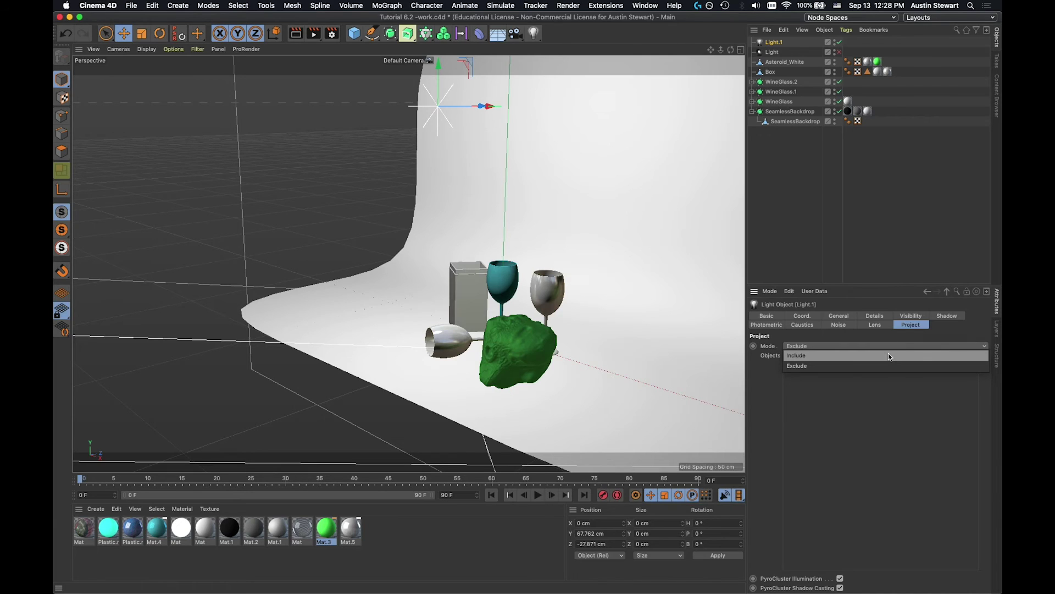
pyautogui.click(889, 356)
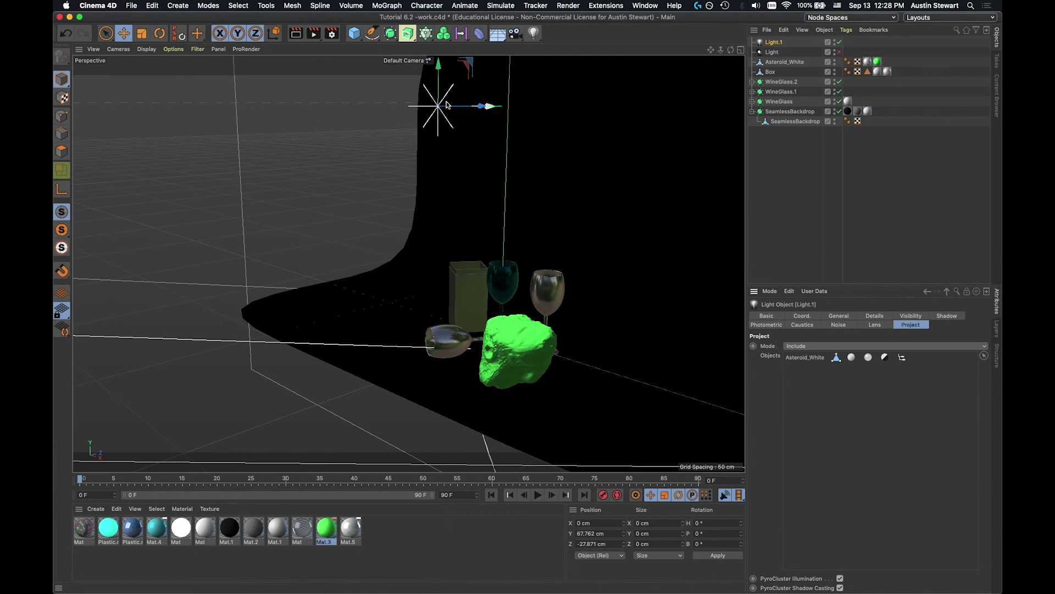
pyautogui.press('super+r')
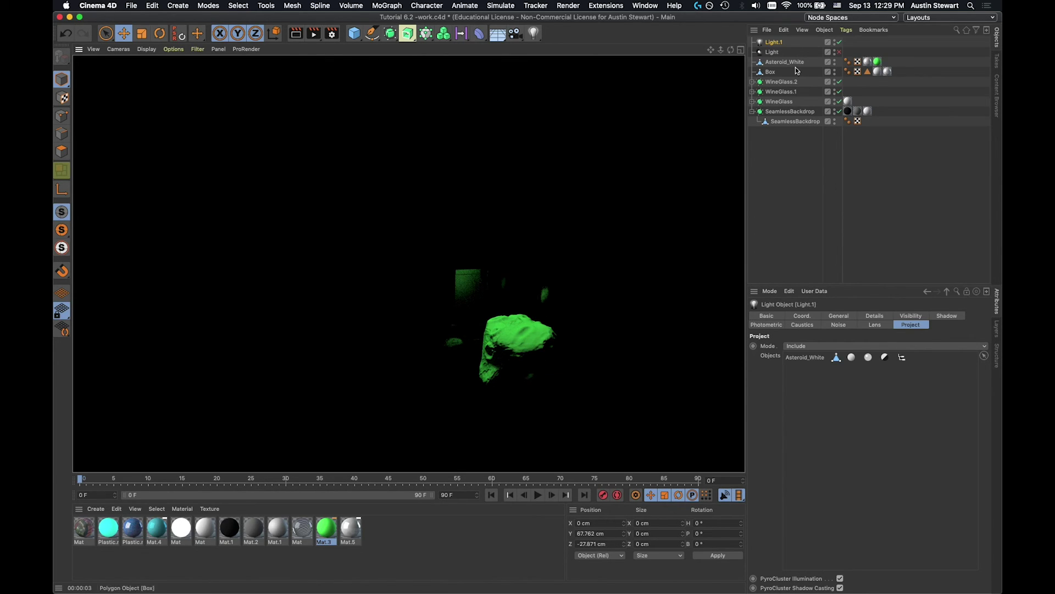
# Remove Asteroid_White from the omni light's object list and set the project mode back to Exclude
pyautogui.click(804, 358)
pyautogui.press('Delete')
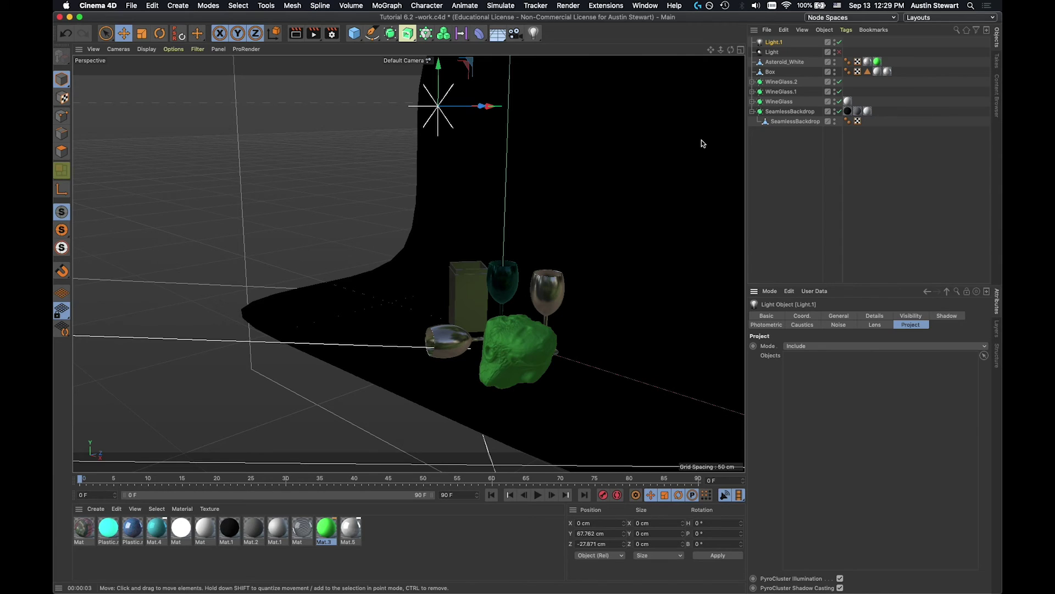
pyautogui.click(804, 346)
pyautogui.click(808, 364)
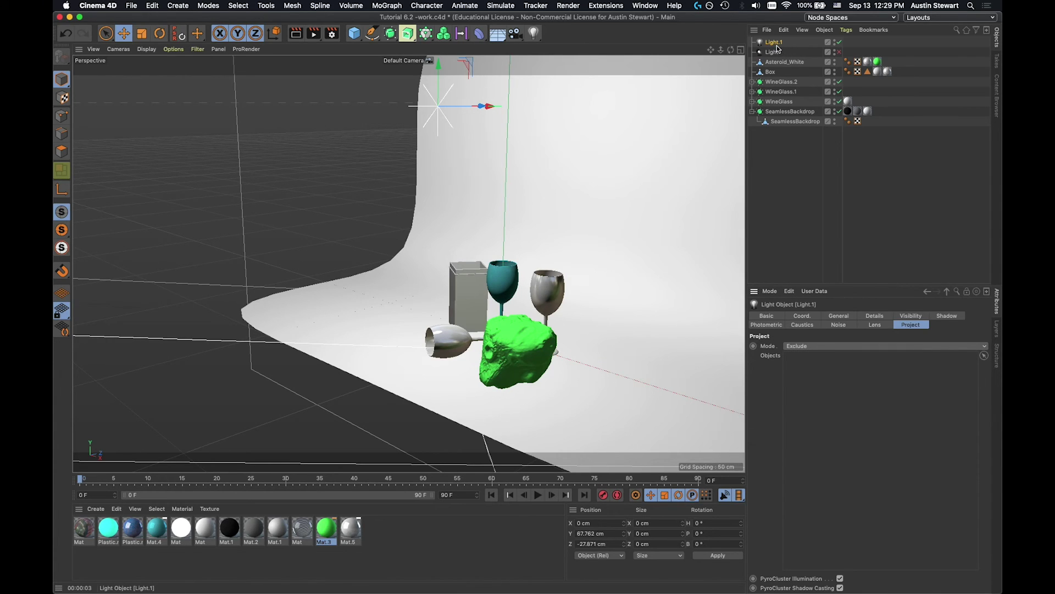
# Duplicate the omni light and move the copy low in front of the objects, to about X 77.9, Y -5.5, Z -50.2 cm
pyautogui.press('super+c')
pyautogui.press('super+v')
pyautogui.scroll(-6, 501, 153)
pyautogui.moveTo(518, 129); pyautogui.dragTo(687, 146)
pyautogui.moveTo(634, 70); pyautogui.dragTo(538, 234)
pyautogui.moveTo(671, 313); pyautogui.dragTo(602, 302)
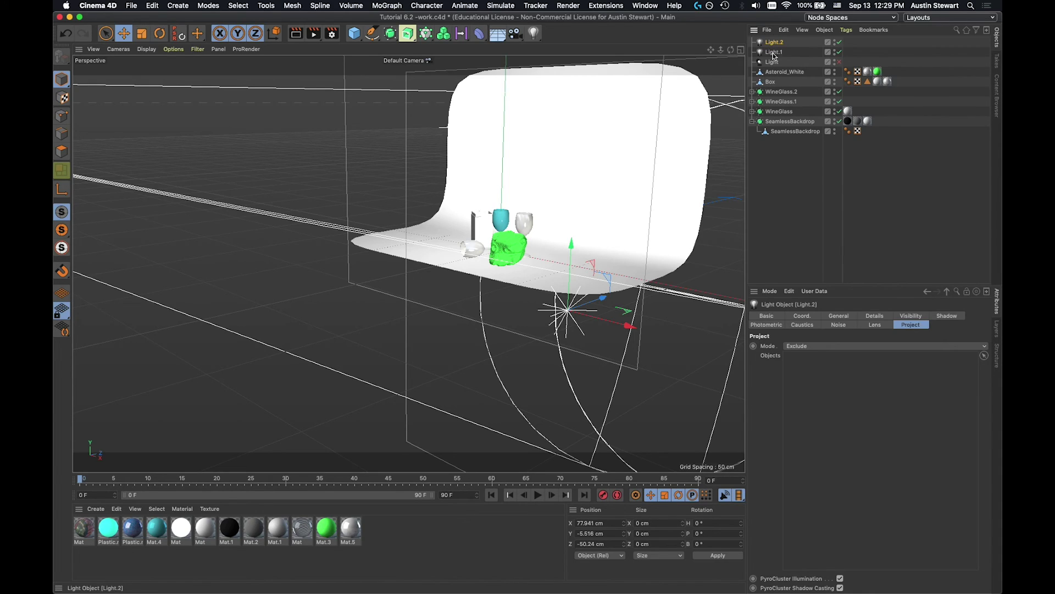
# Color the duplicated omni light yellow with hue 61° and saturation 71%, and render the view from closer up
pyautogui.click(834, 316)
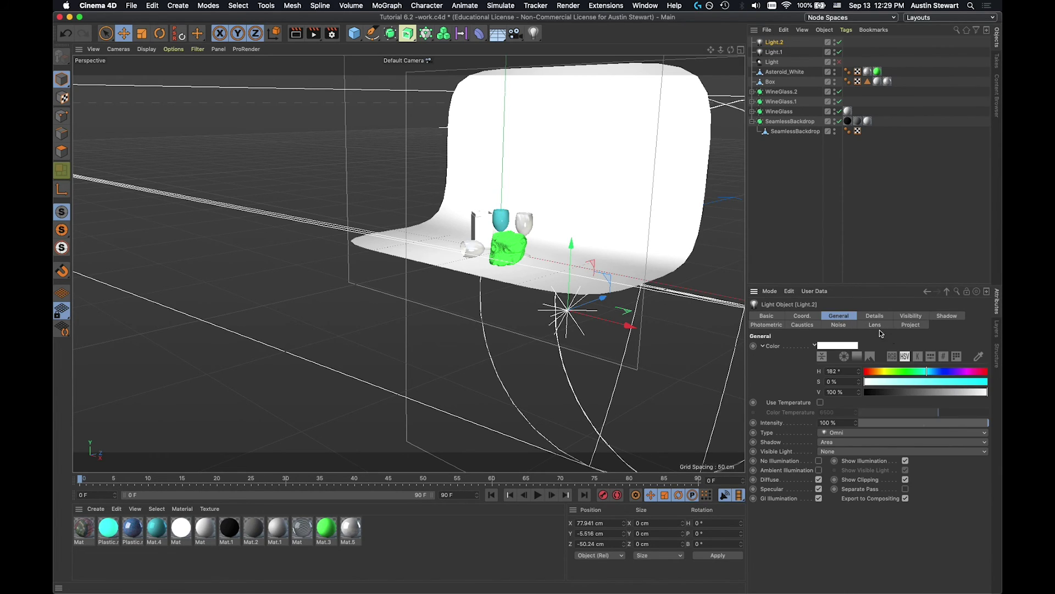
pyautogui.click(885, 371)
pyautogui.click(951, 382)
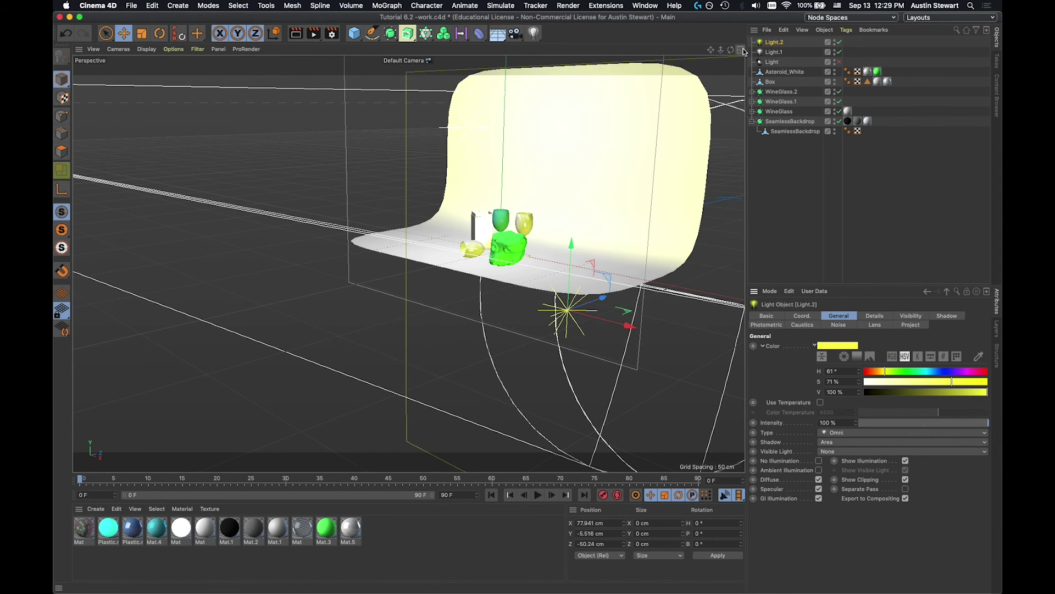
pyautogui.scroll(5, 497, 220)
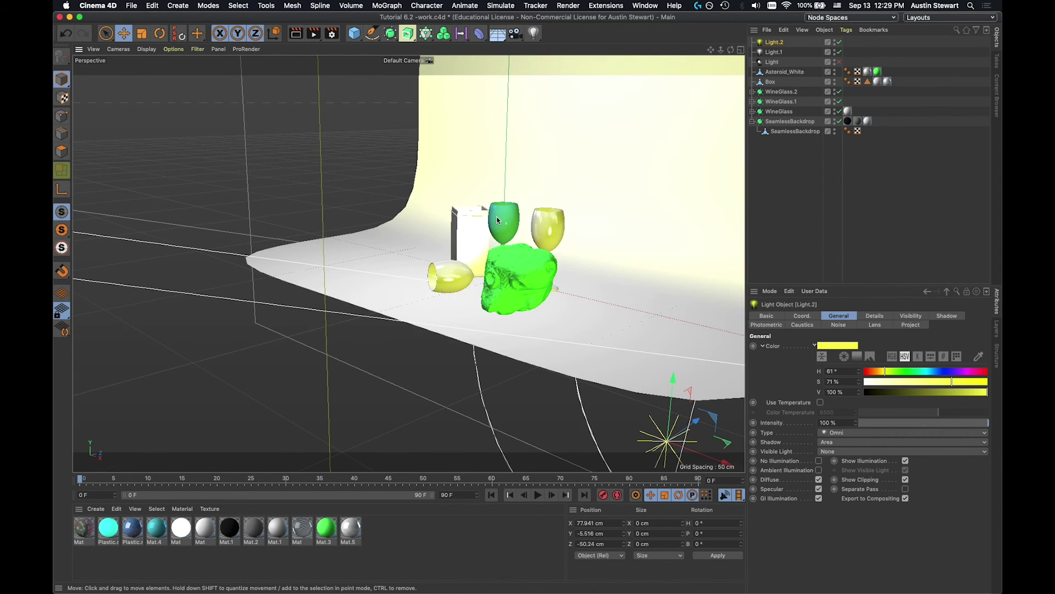
pyautogui.keyDown('alt'); pyautogui.moveTo(498, 220); pyautogui.dragTo(552, 225); pyautogui.keyUp('alt')
pyautogui.press('super+r')
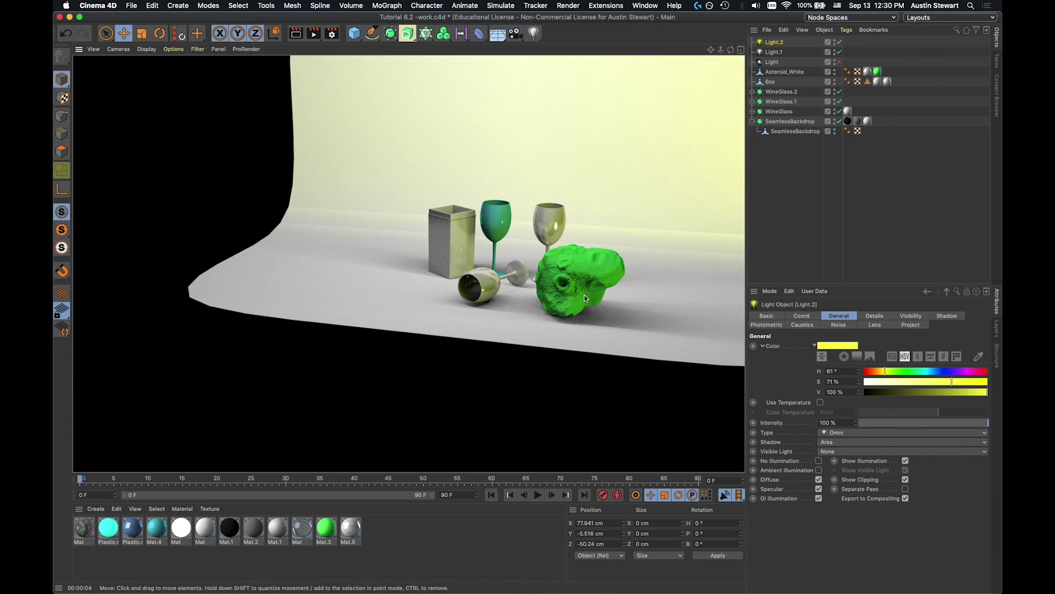
# Render the view with the yellow omni light switched off for comparison, and switch the light back on
pyautogui.click(839, 43)
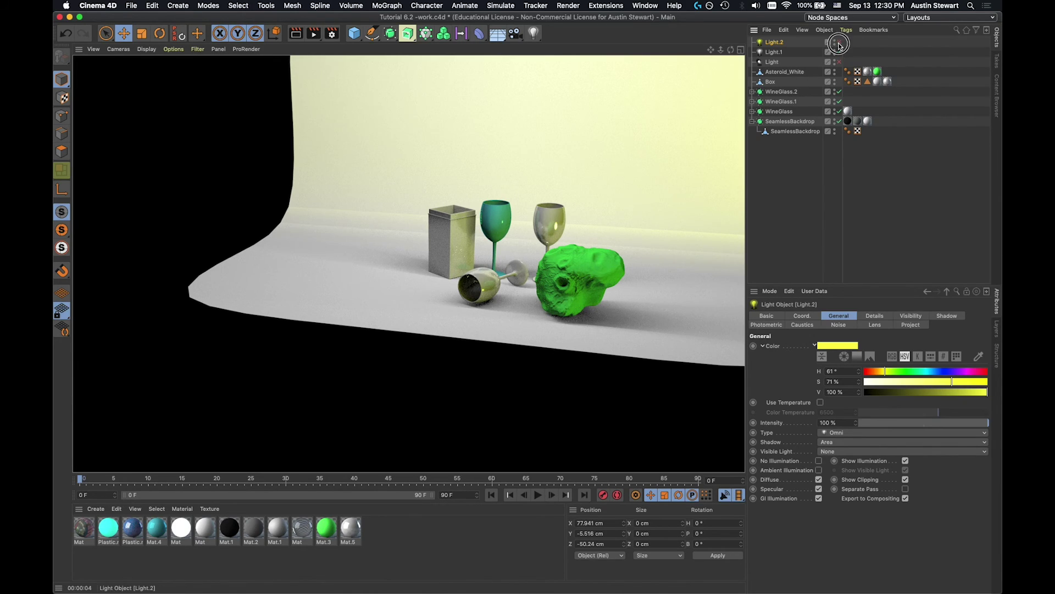
pyautogui.press('super+r')
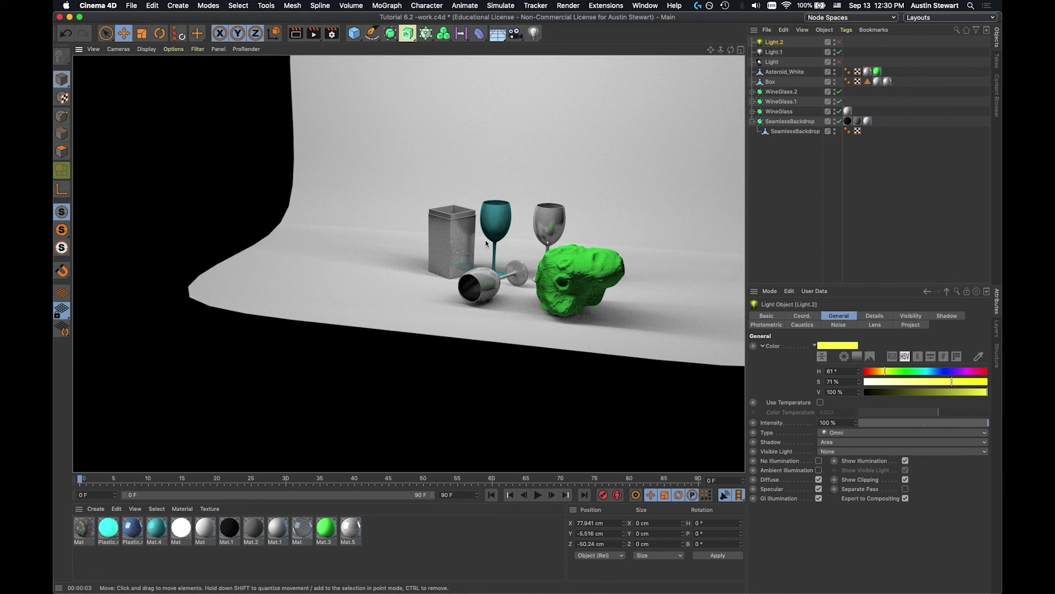
pyautogui.click(838, 43)
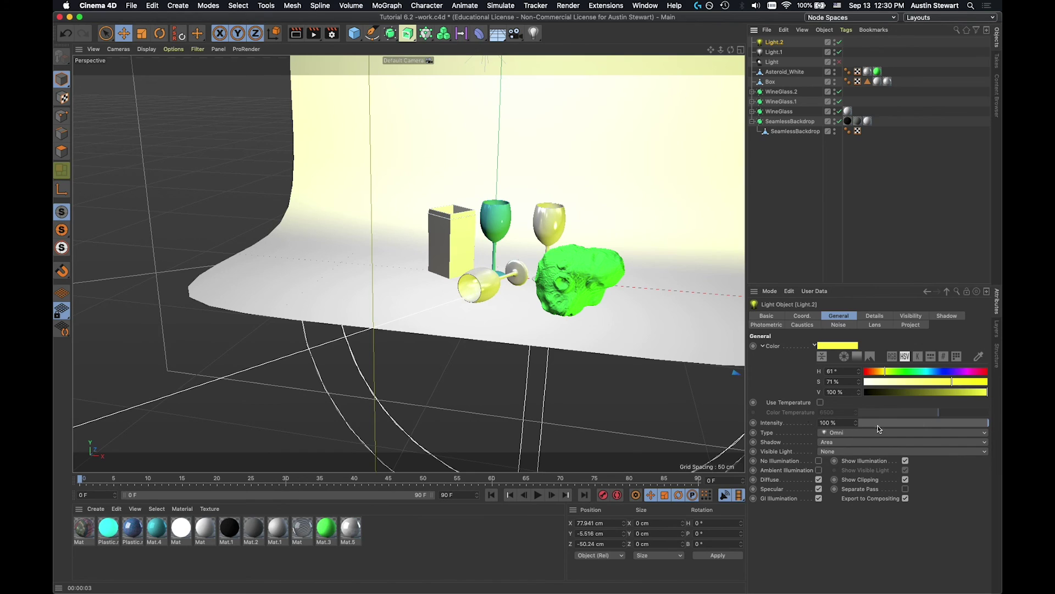
# Lower the yellow omni light's intensity to 51% and set its project mode to Include, picking Asteroid_White from the viewport for its object list
pyautogui.click(927, 424)
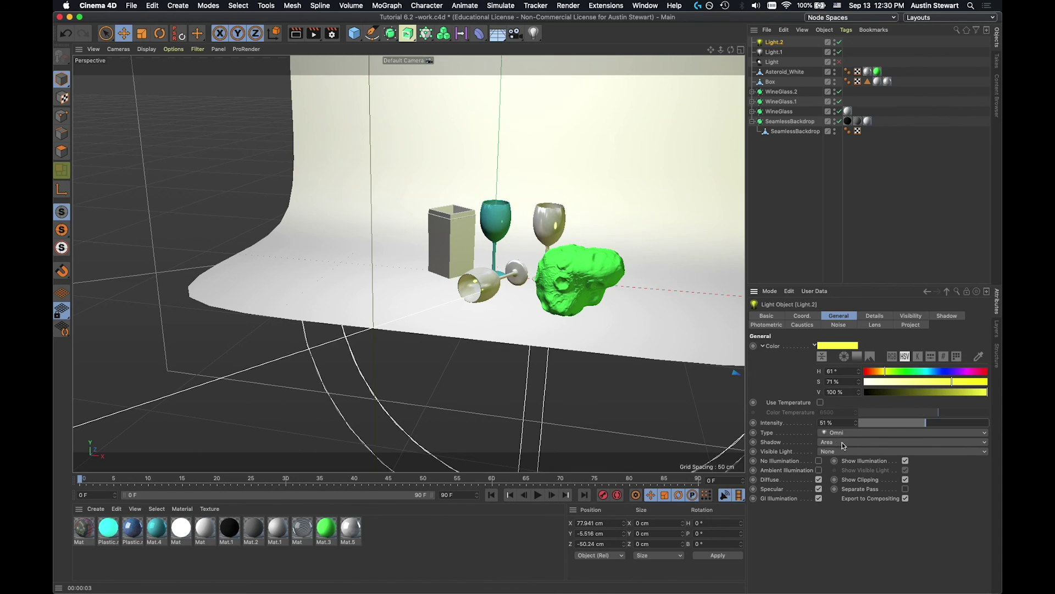
pyautogui.click(912, 327)
pyautogui.click(938, 346)
pyautogui.click(908, 361)
pyautogui.click(984, 355)
pyautogui.click(585, 282)
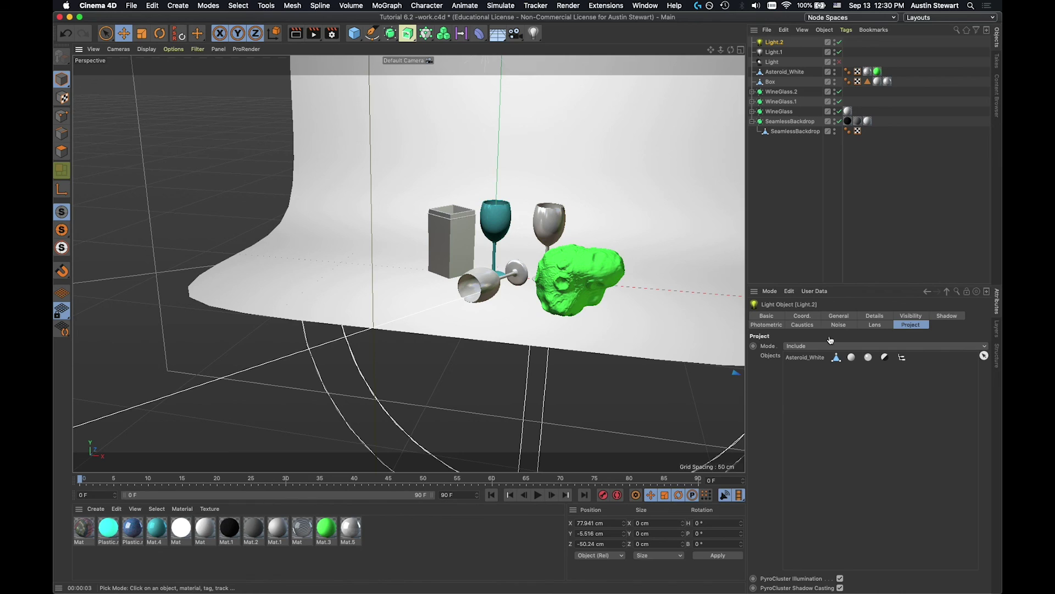
pyautogui.click(984, 356)
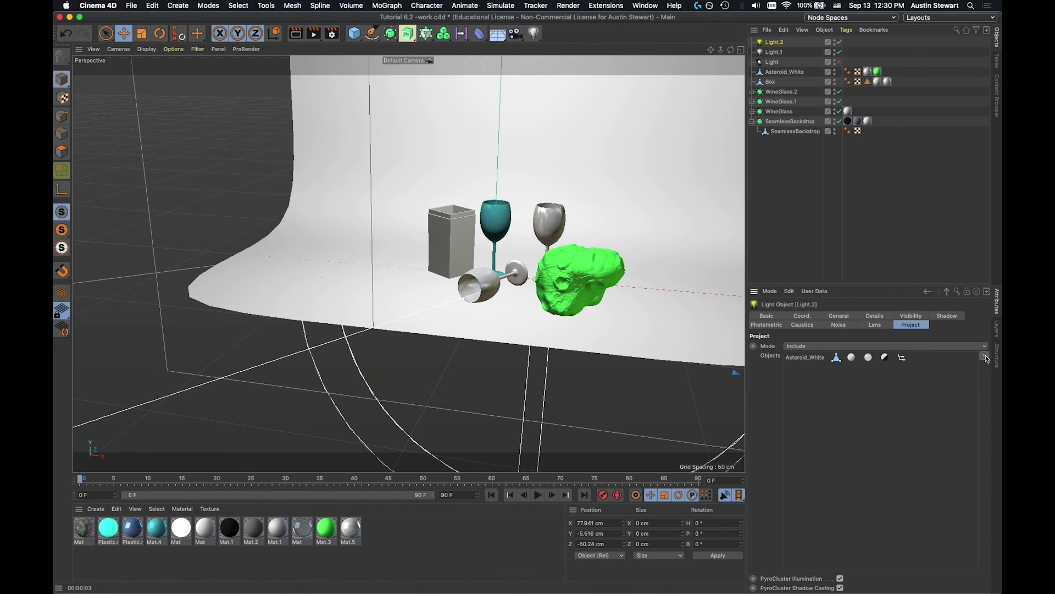